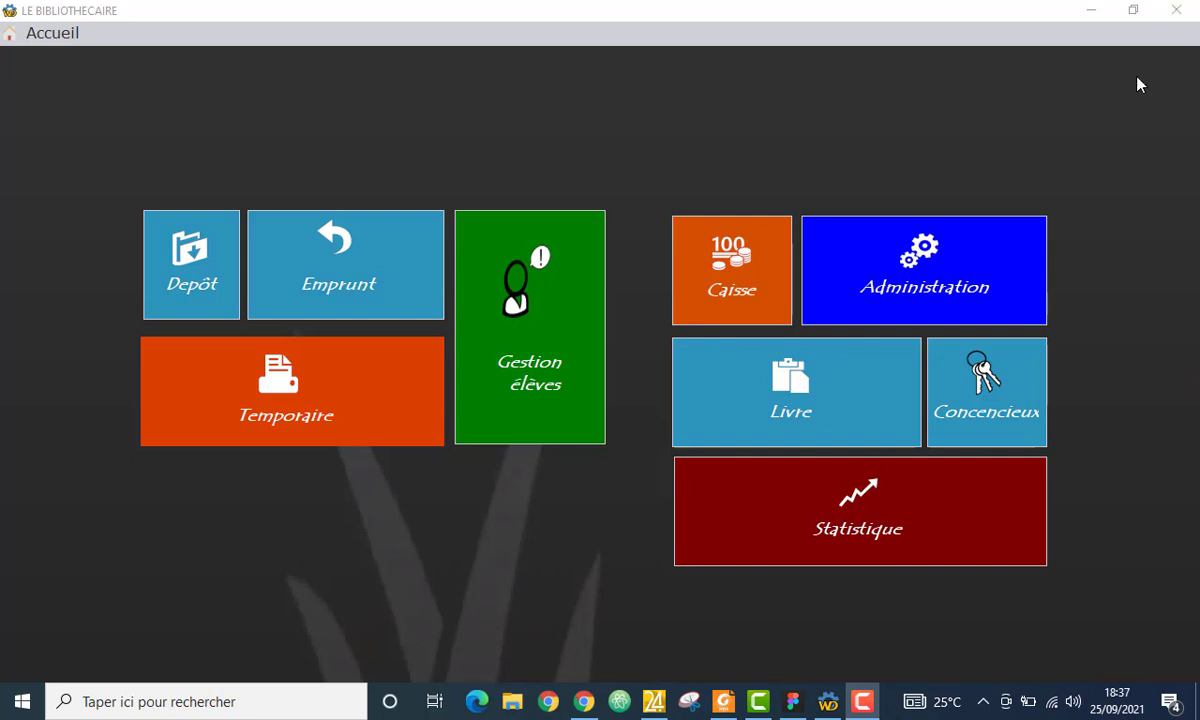
Examine the WinDev training plan PDF, from the cover page to the list of data files under Partie 1.
click(1091, 10)
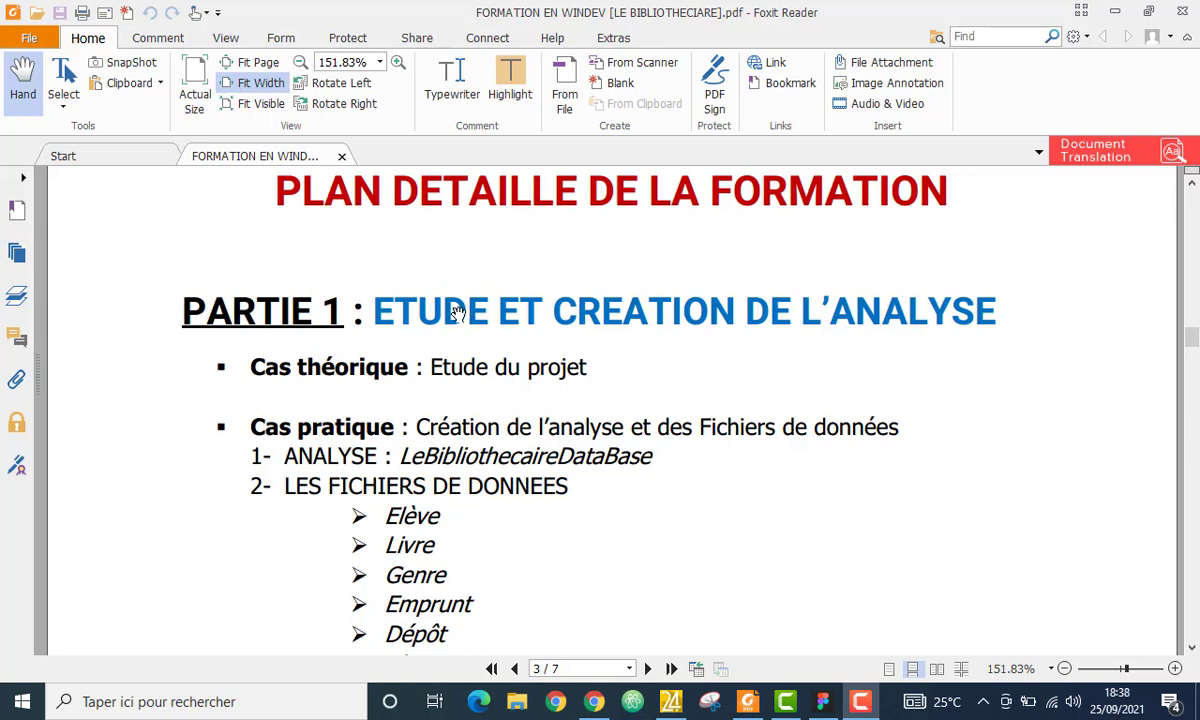
drag(360, 317, 769, 320)
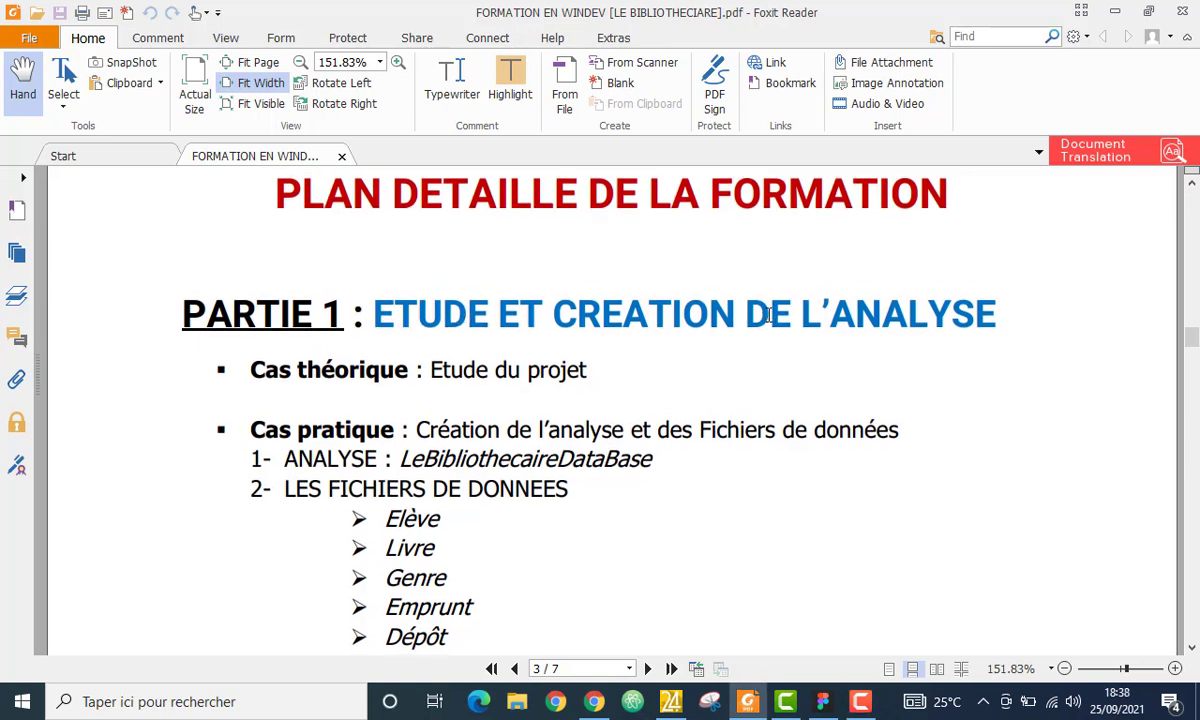
scroll(831, 326, down, 20)
scroll(834, 327, up, 15)
scroll(833, 327, up, 20)
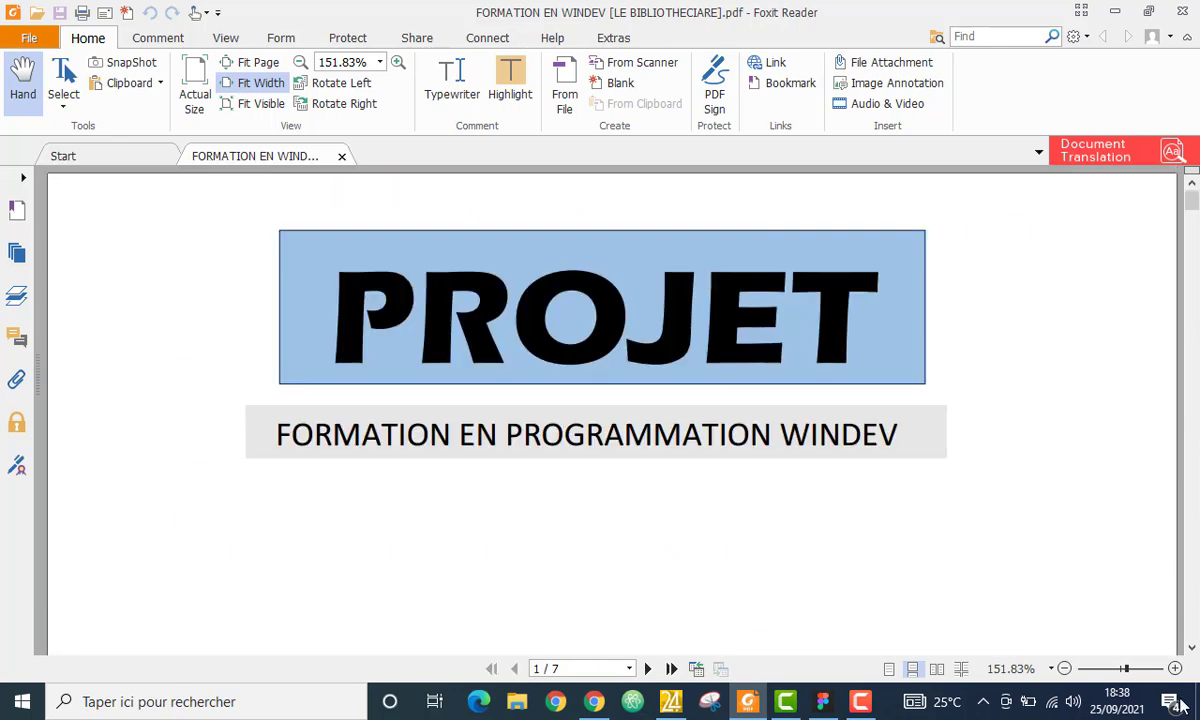
scroll(1115, 575, down, 8)
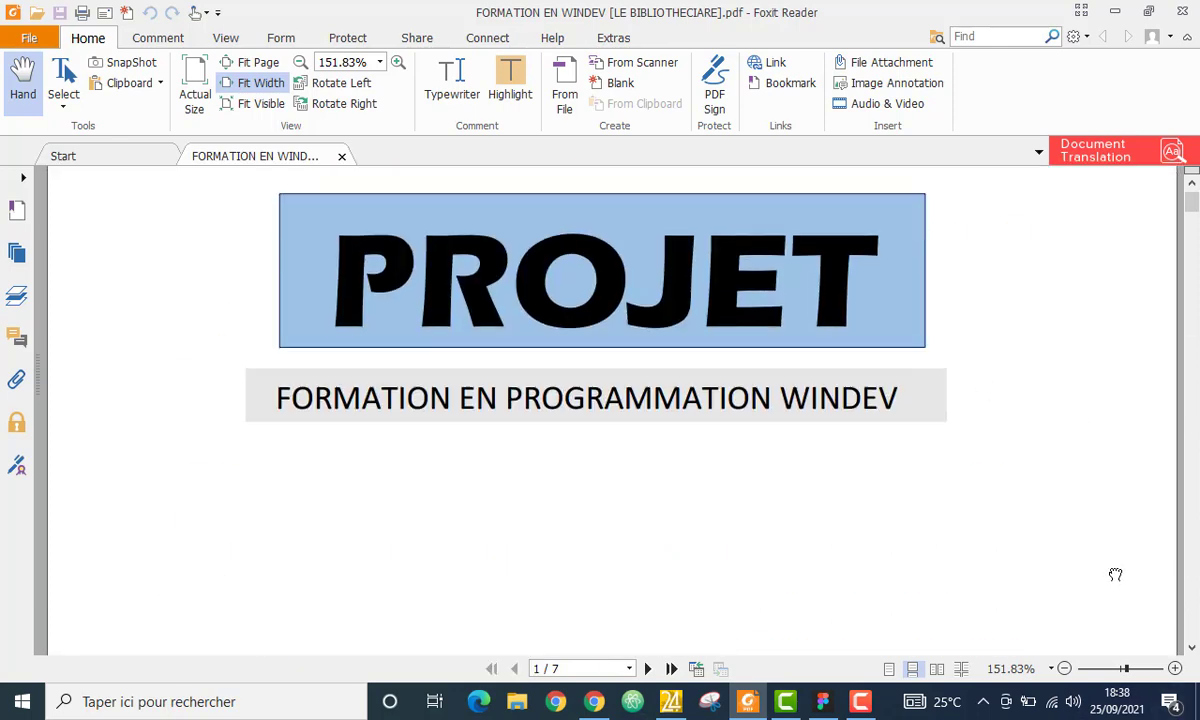
scroll(1115, 575, down, 8)
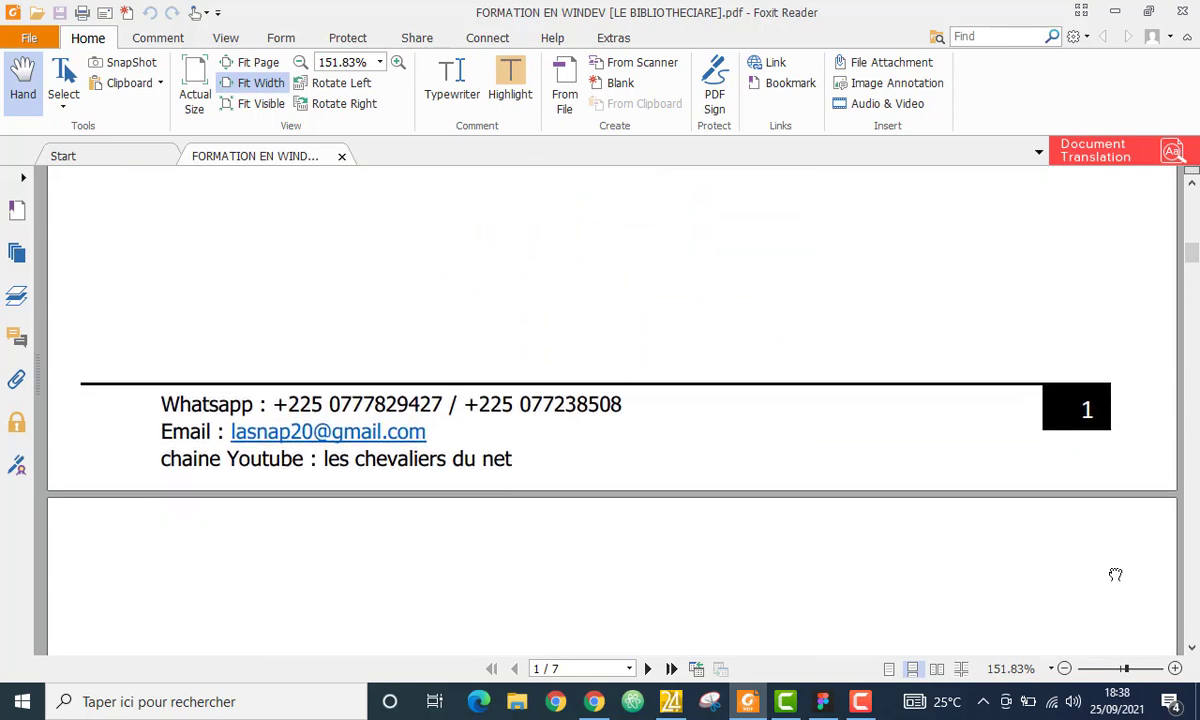
scroll(1115, 575, down, 12)
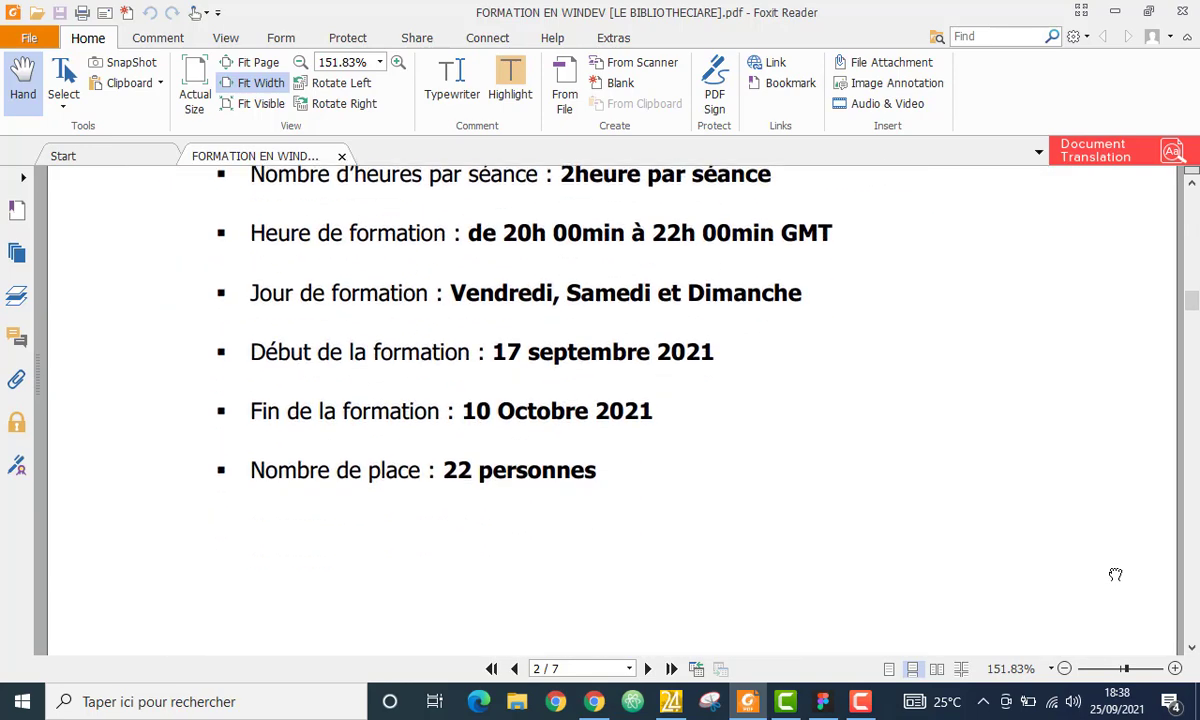
scroll(1115, 575, down, 1)
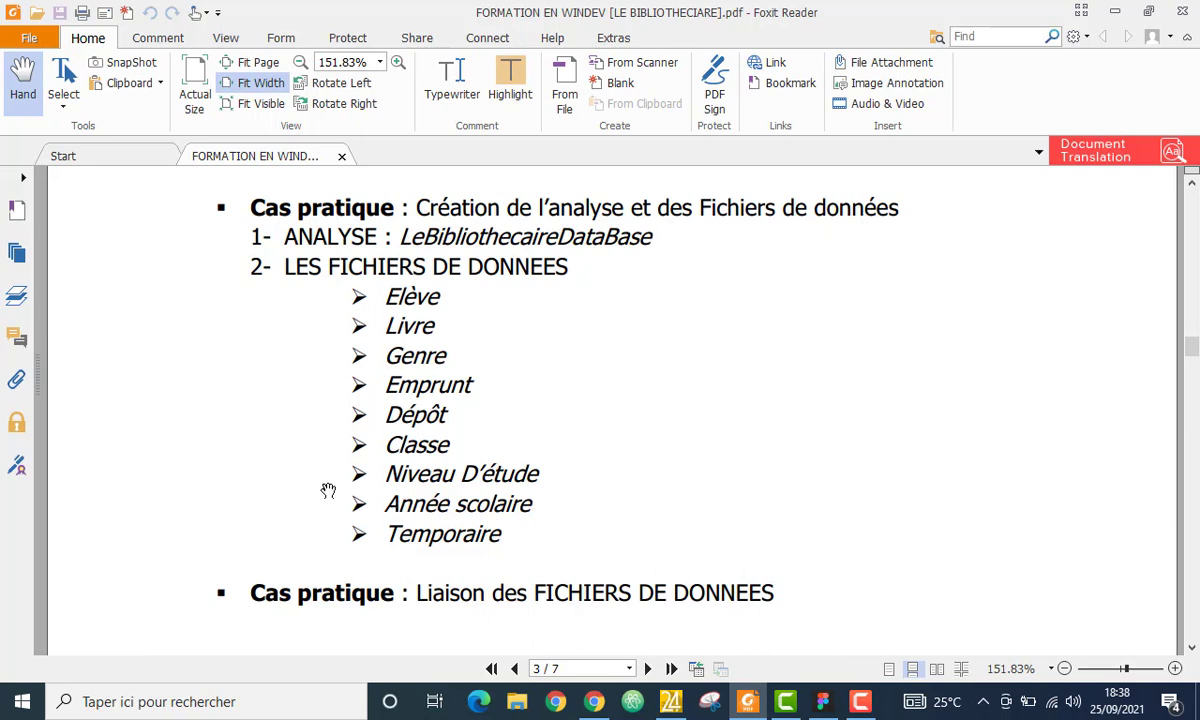
Switch to WinDev 24, clear the user name in the login form and connect.
click(1116, 12)
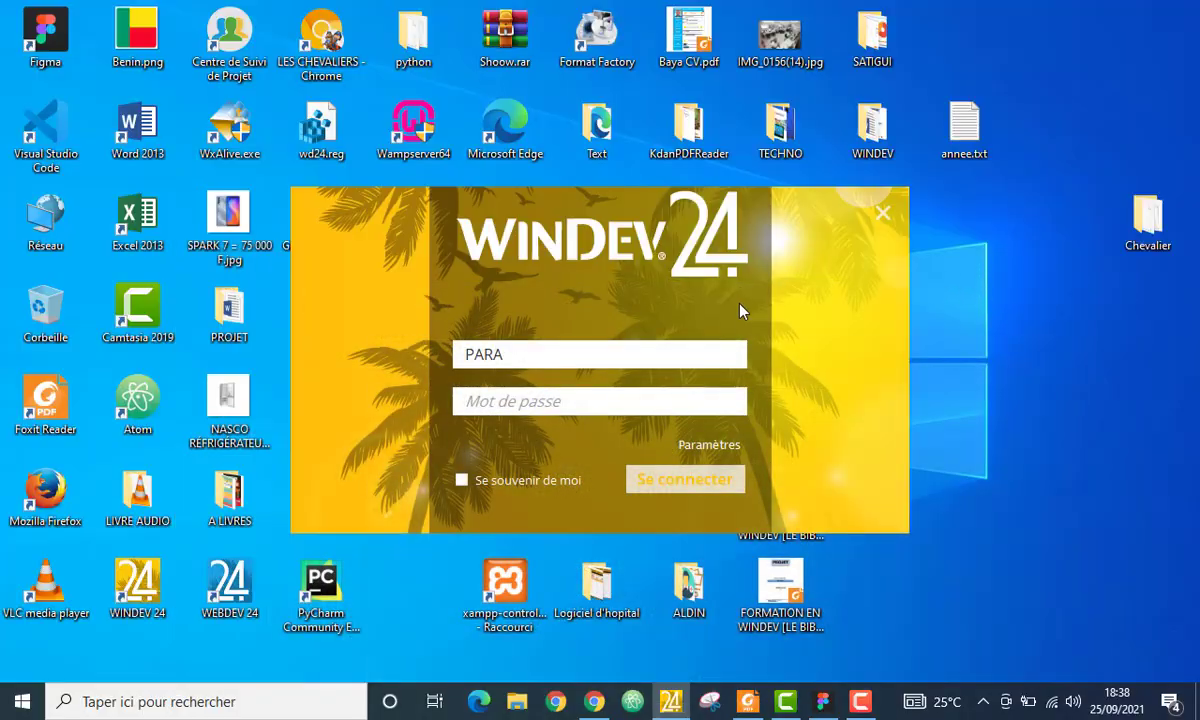
double_click(528, 347)
key(BackSpace)
key(Return)
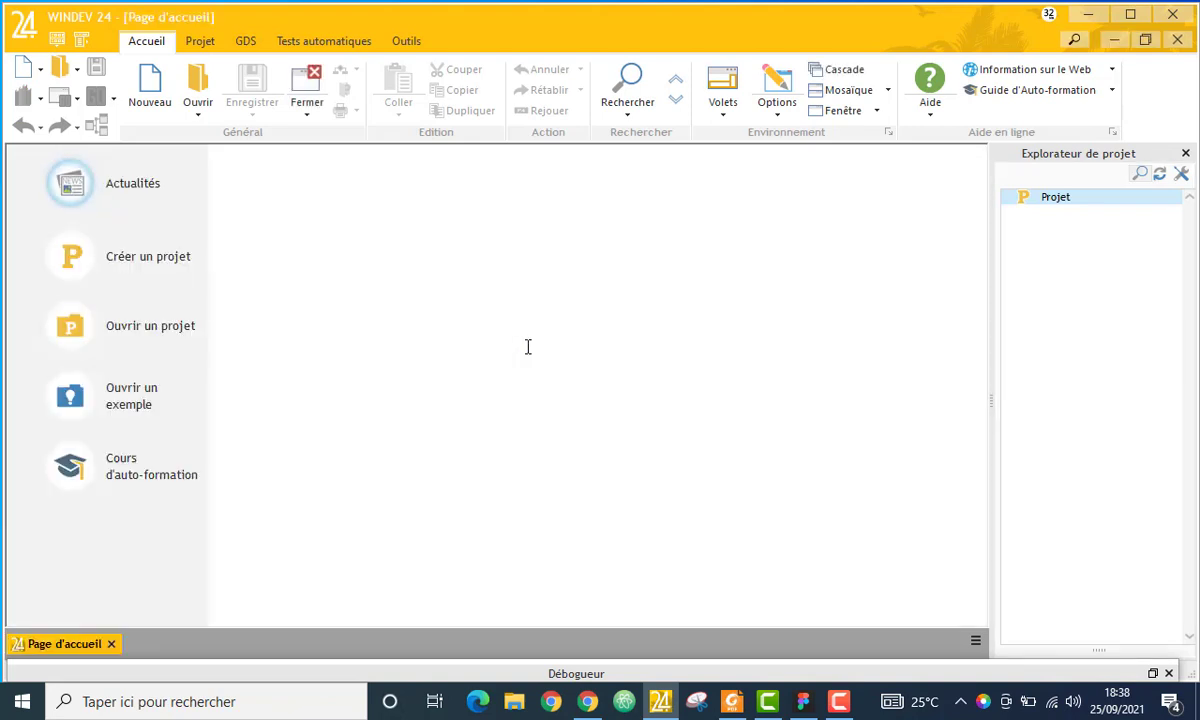
Start creating a new project of the type Application Windows ou Linux.
click(131, 339)
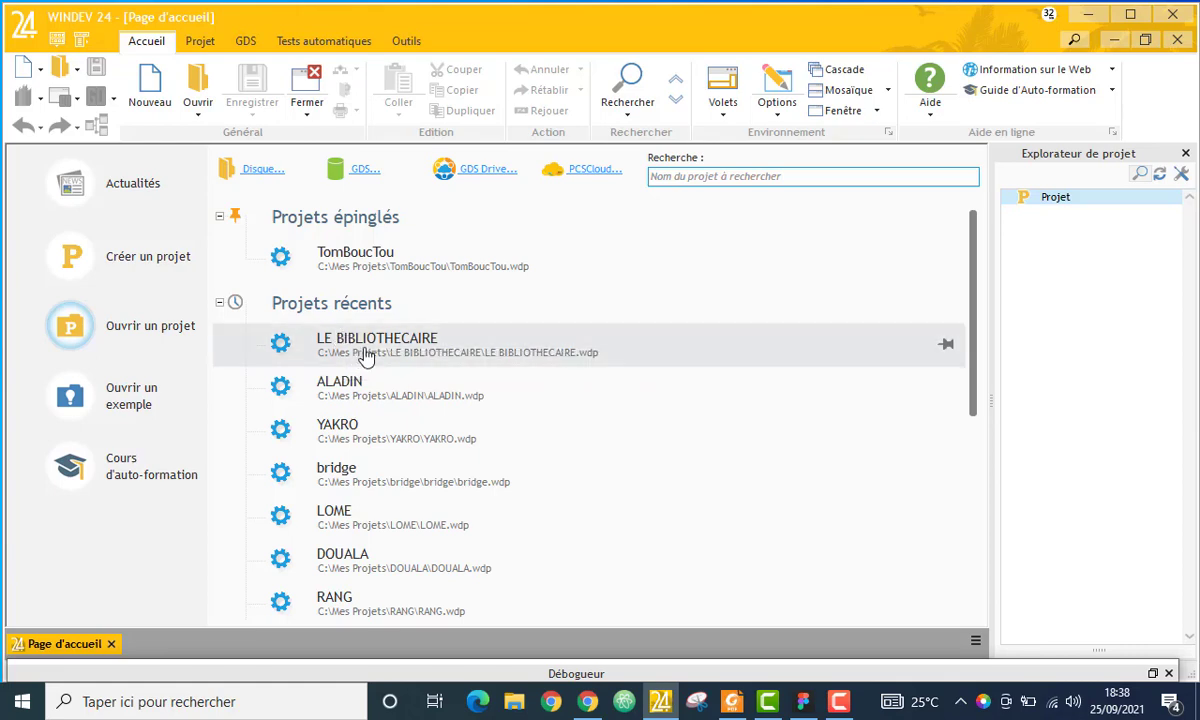
click(139, 267)
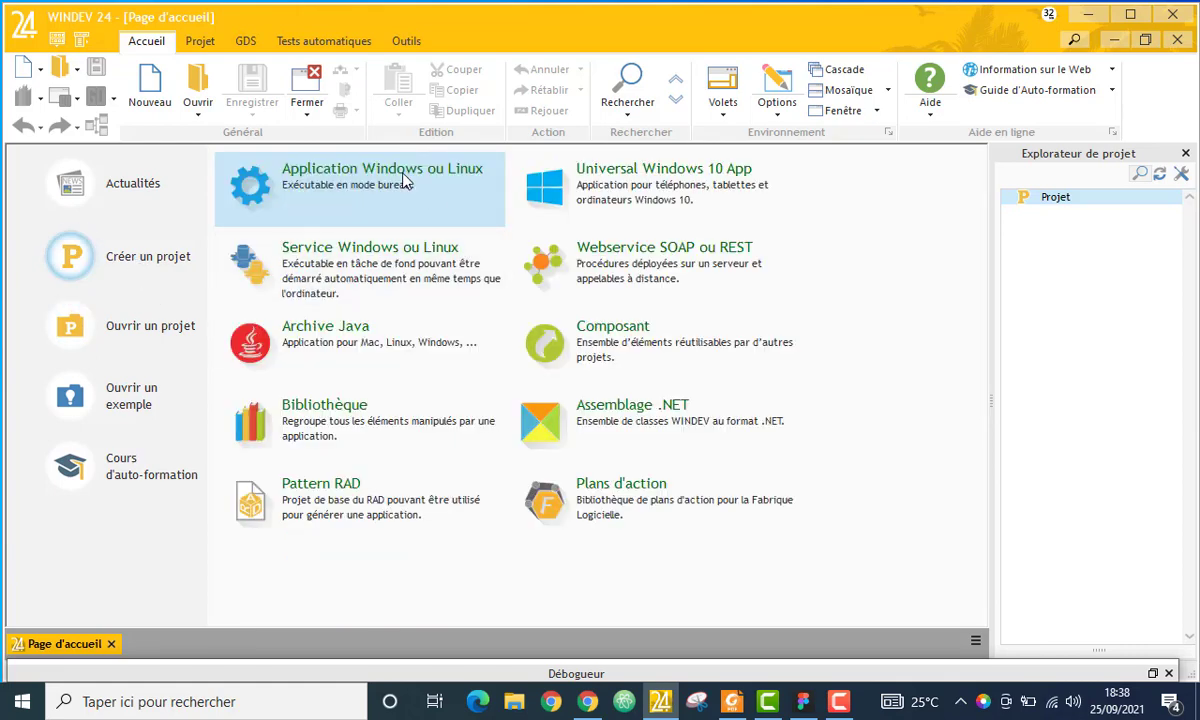
click(405, 180)
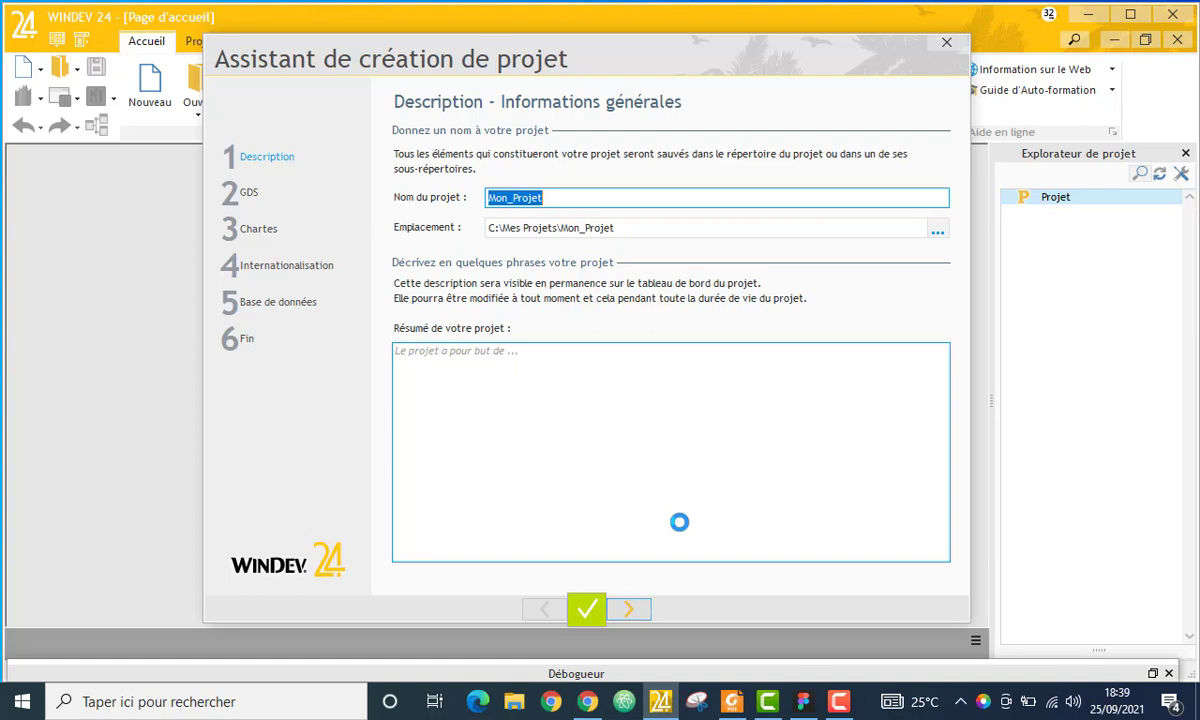
Name the project LeBliothecaire2.0 and continue past the general information.
text(LE)
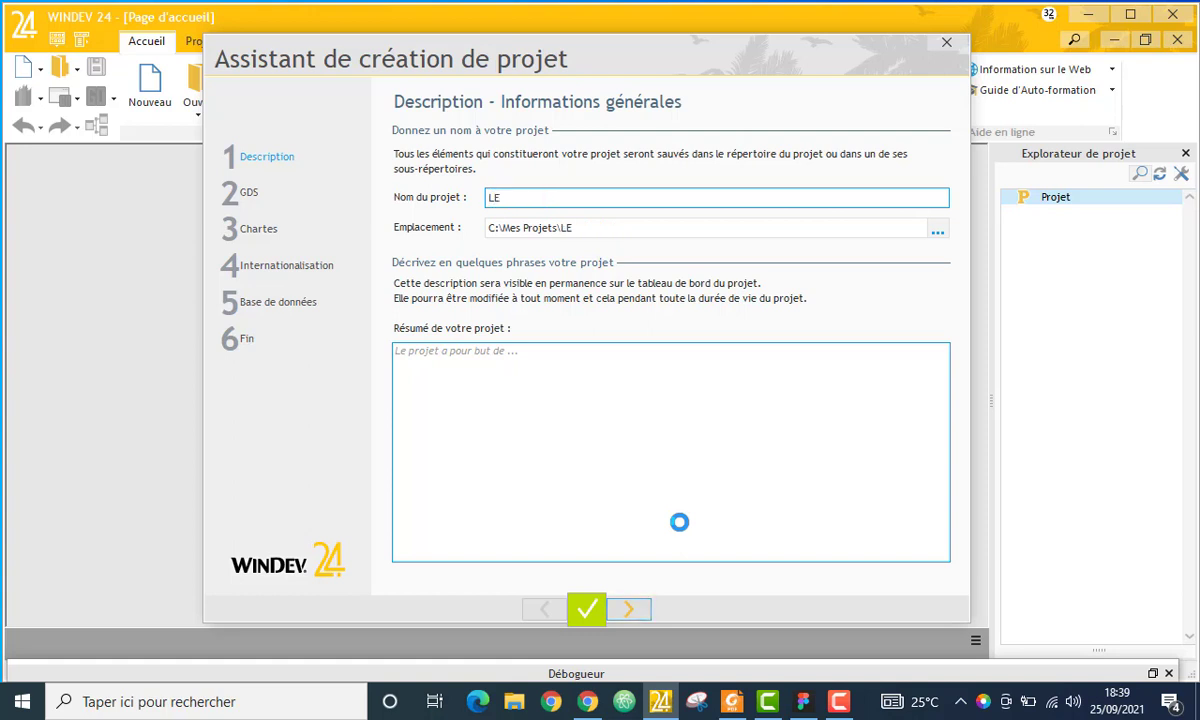
key(BackSpace)
text(eBliothecaire2)
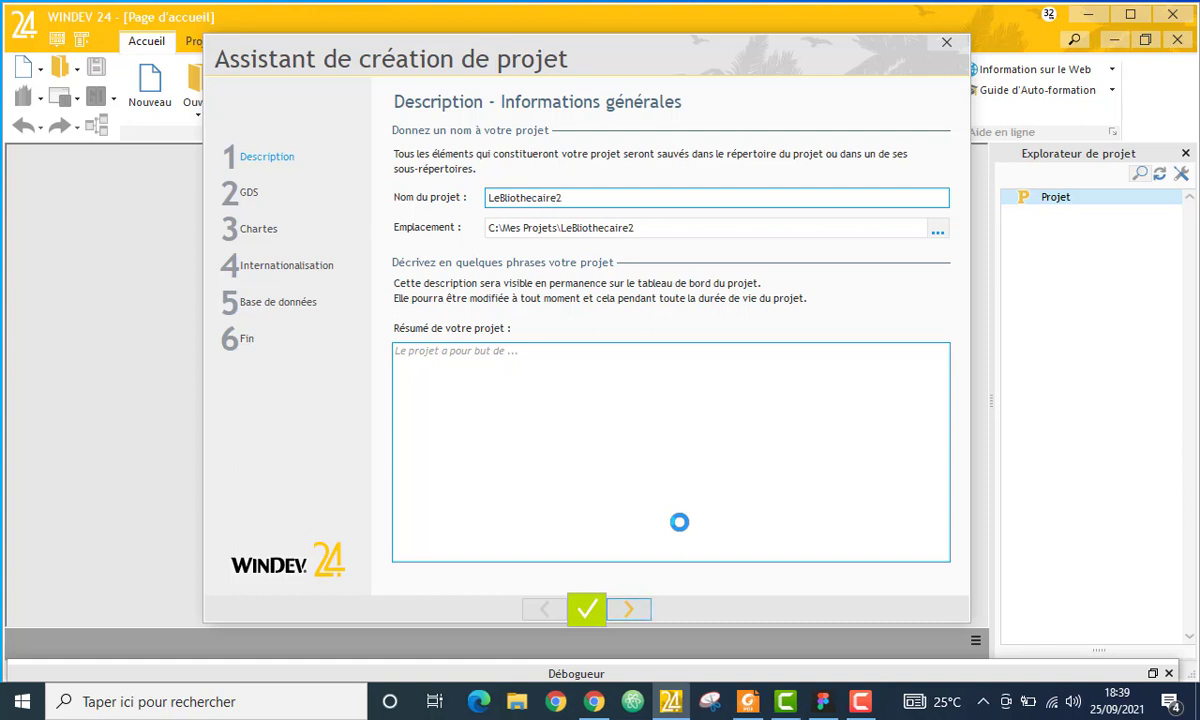
text(.0)
click(631, 609)
Configure it as a blank Windows platform project producing a 32-bit executable with windows.
click(631, 609)
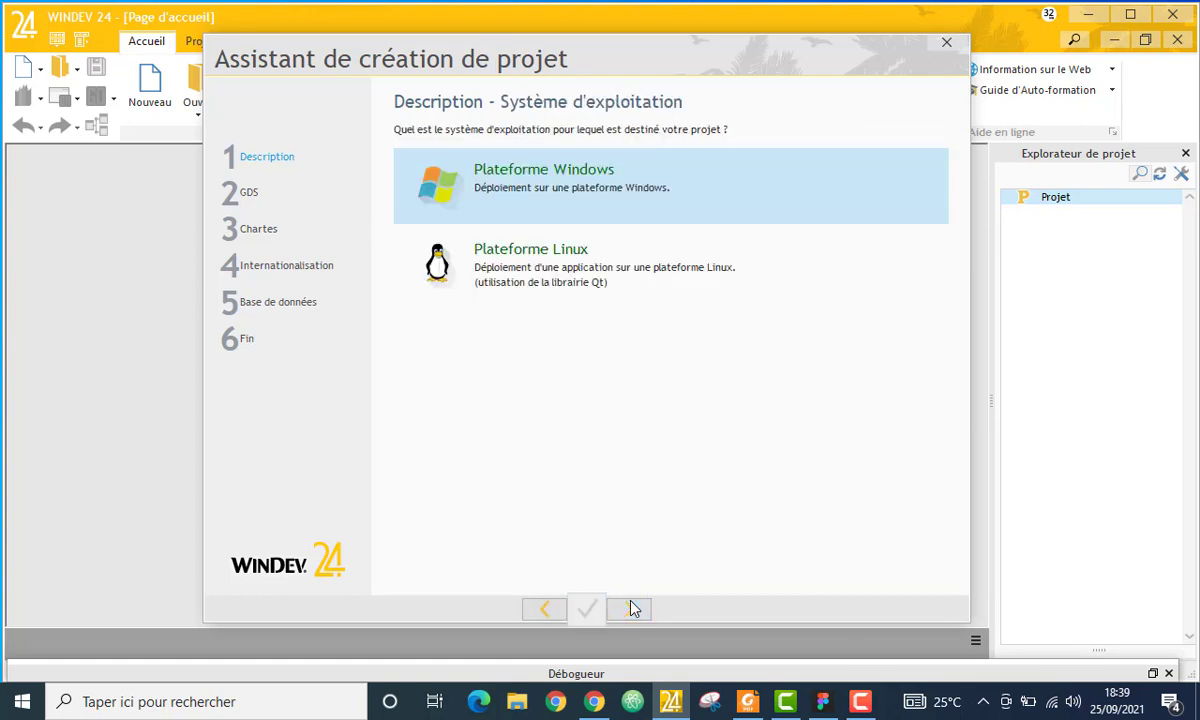
click(631, 609)
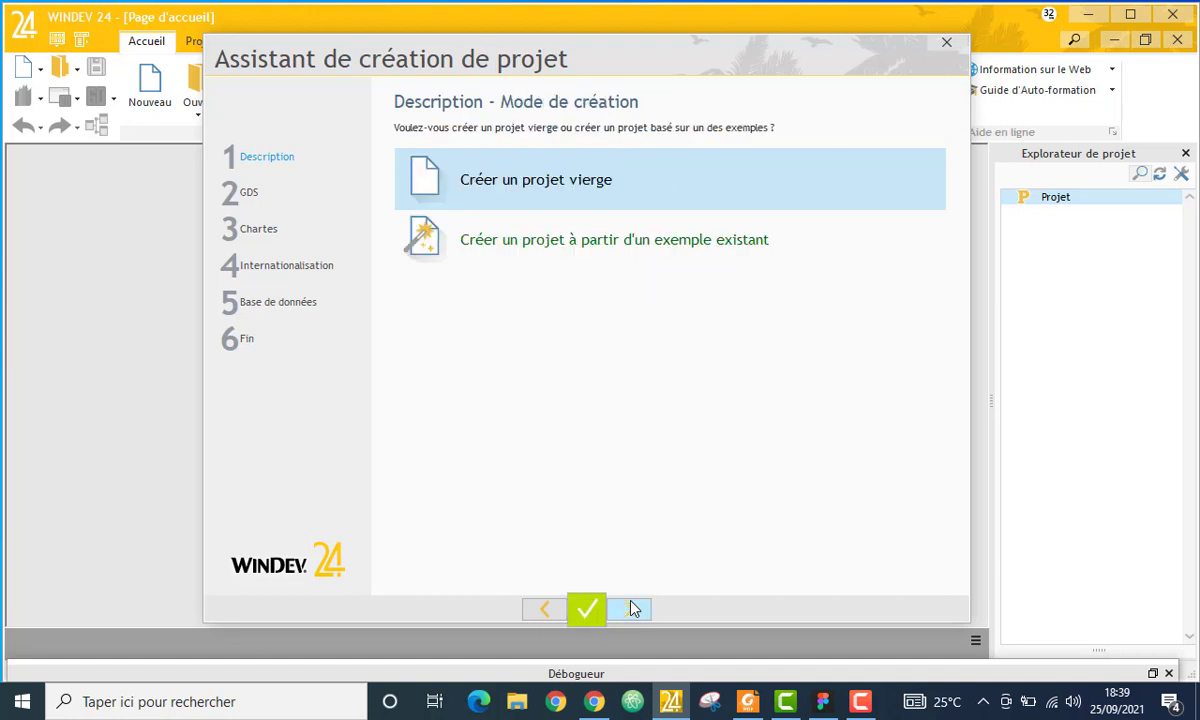
click(631, 609)
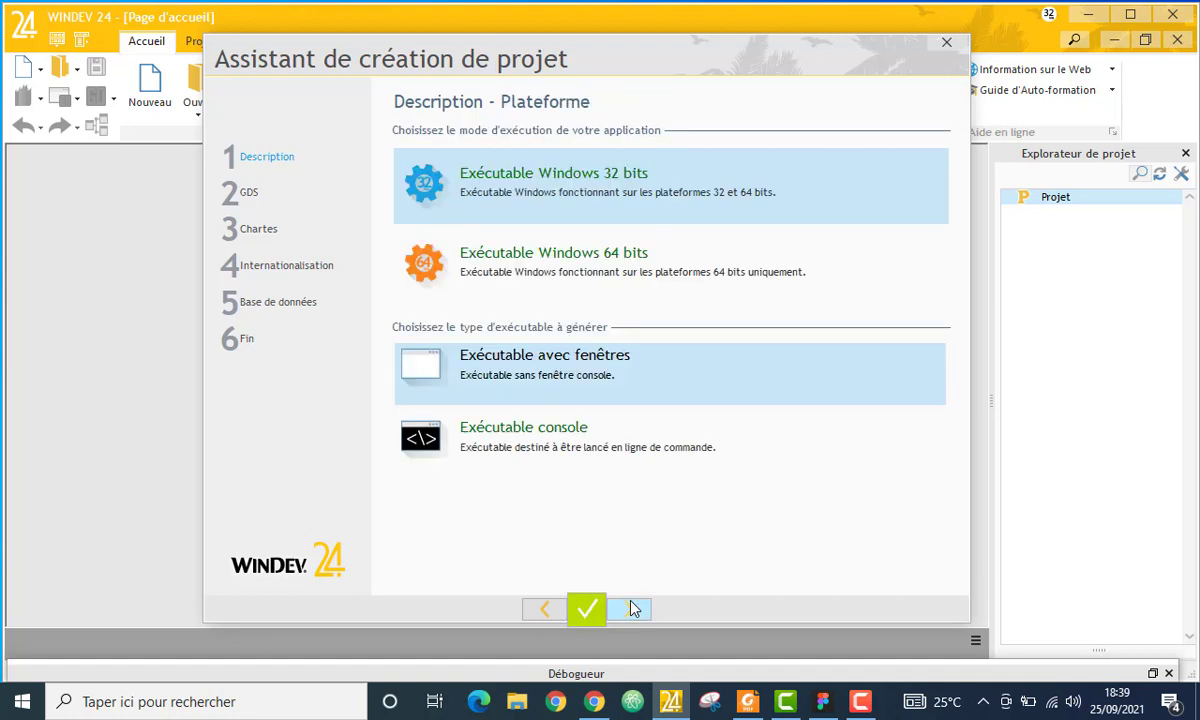
click(633, 609)
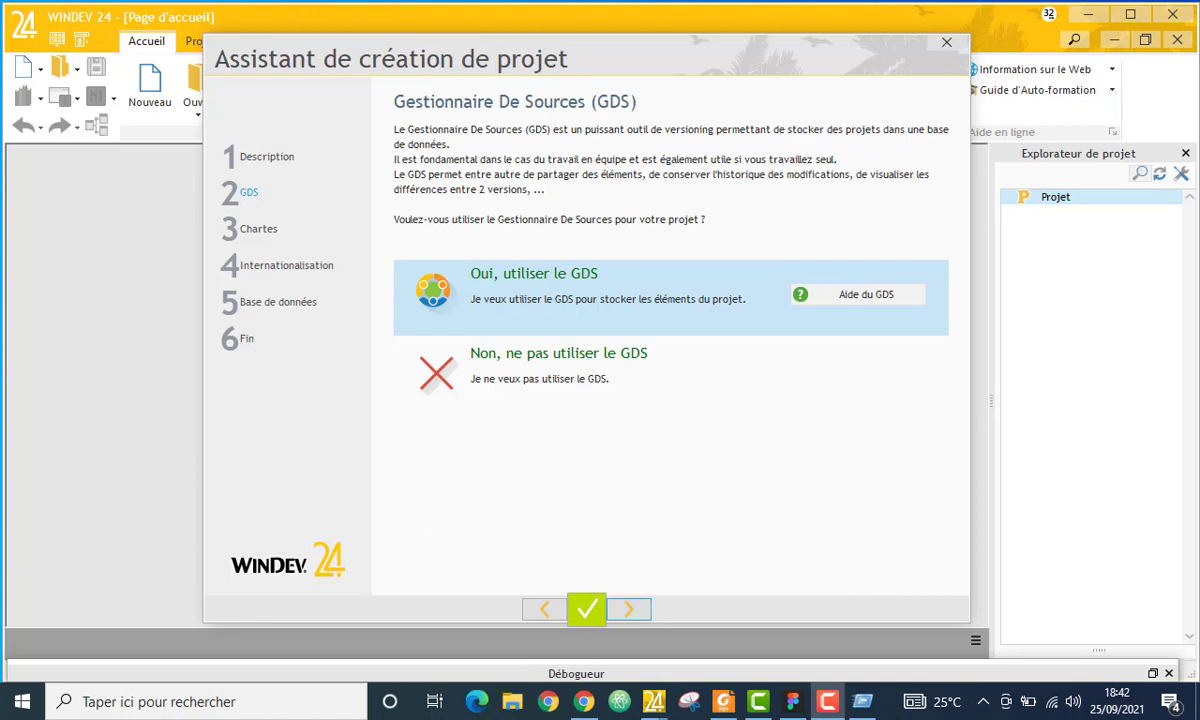
Decline the GDS source manager, and keep the <Standard> programming charter and the Gensteel graphic template.
click(597, 421)
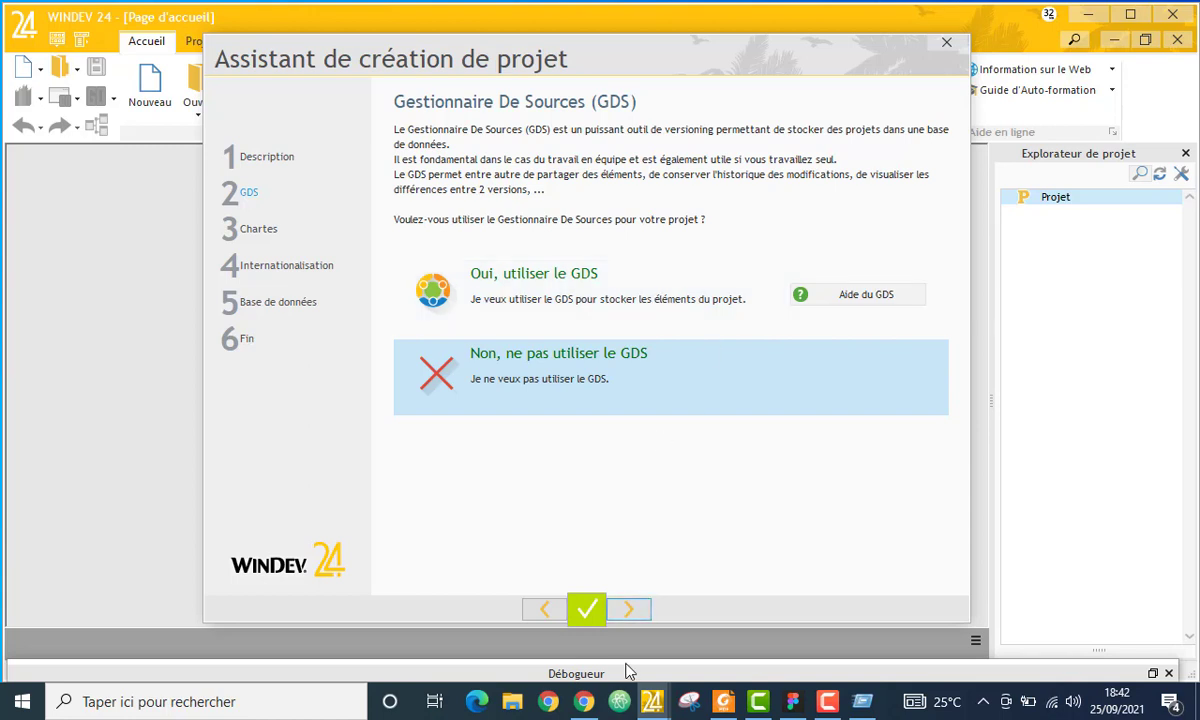
click(631, 610)
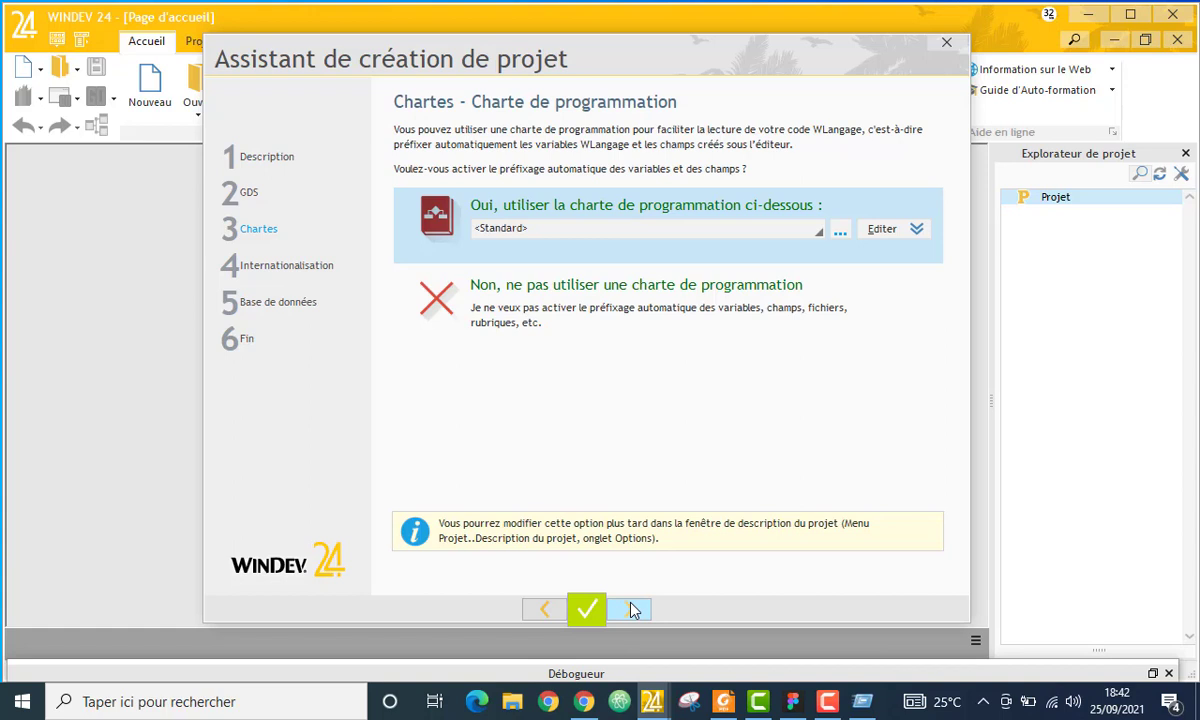
click(632, 611)
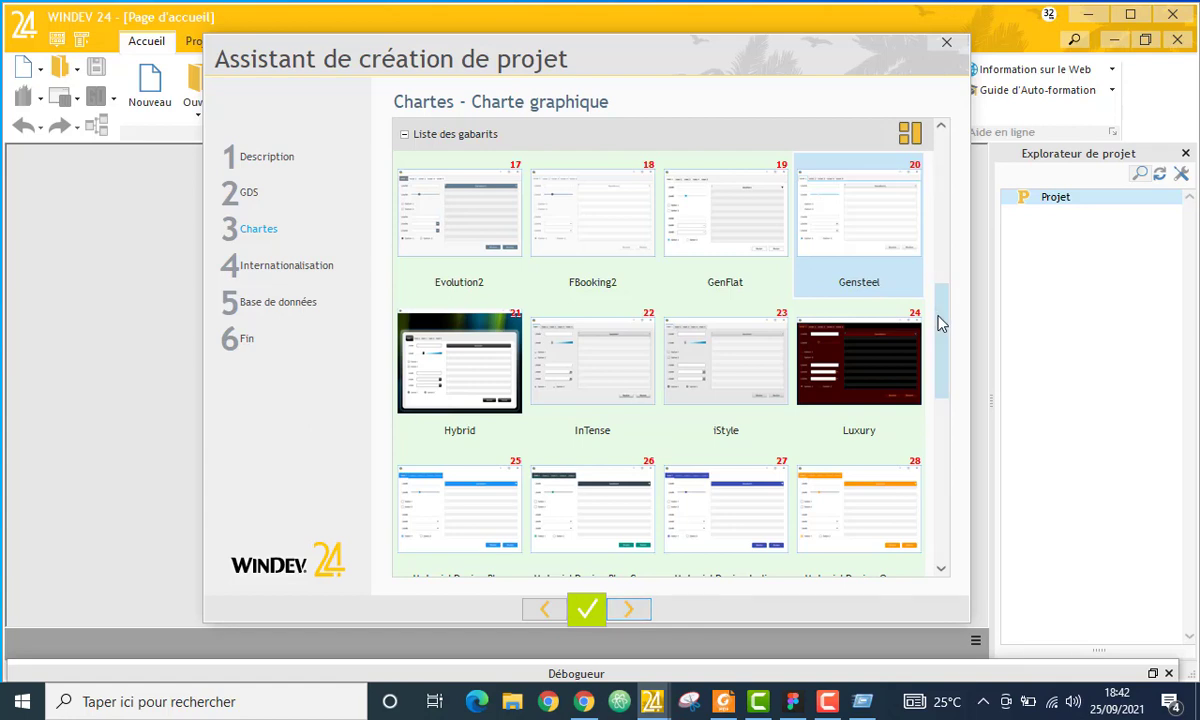
drag(938, 326, 946, 254)
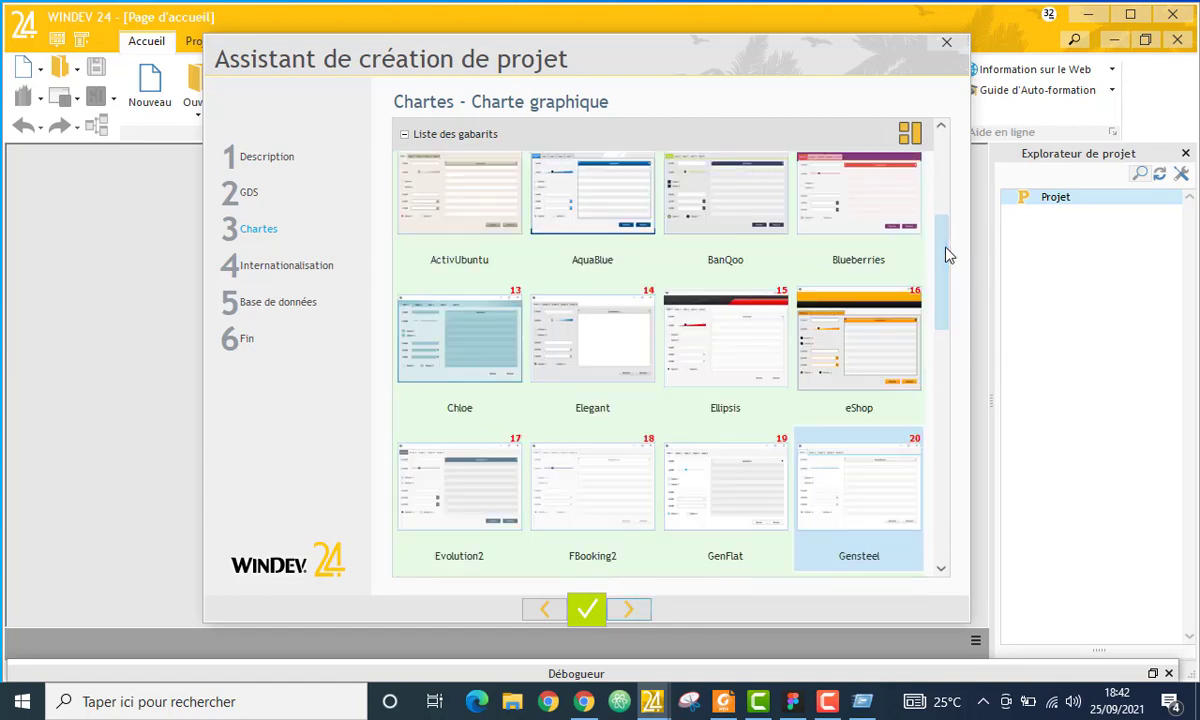
click(641, 612)
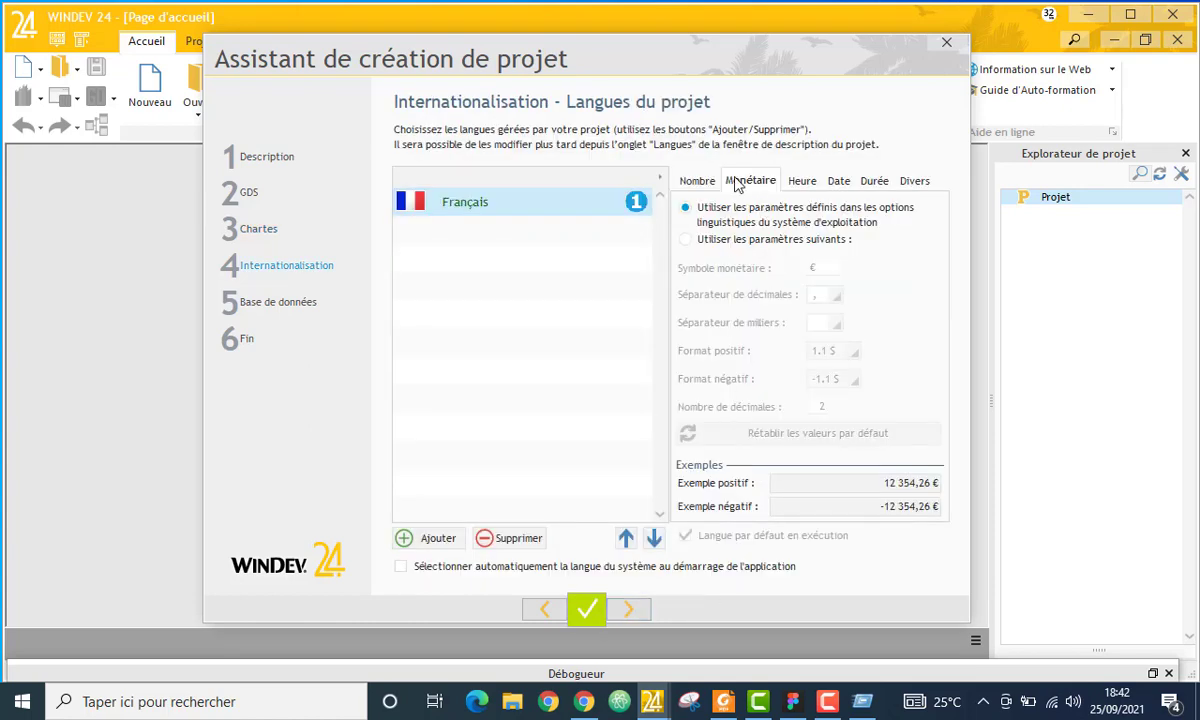
Use custom currency settings for French with the monetary symbol F cfa.
click(722, 229)
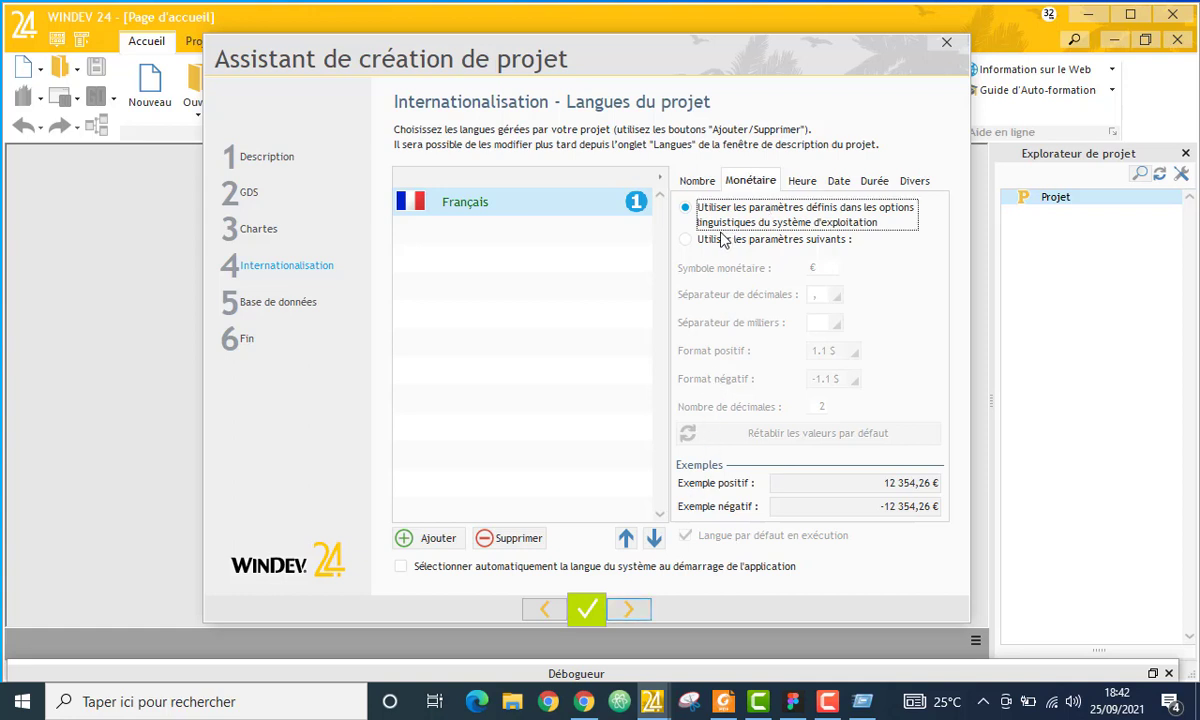
click(722, 241)
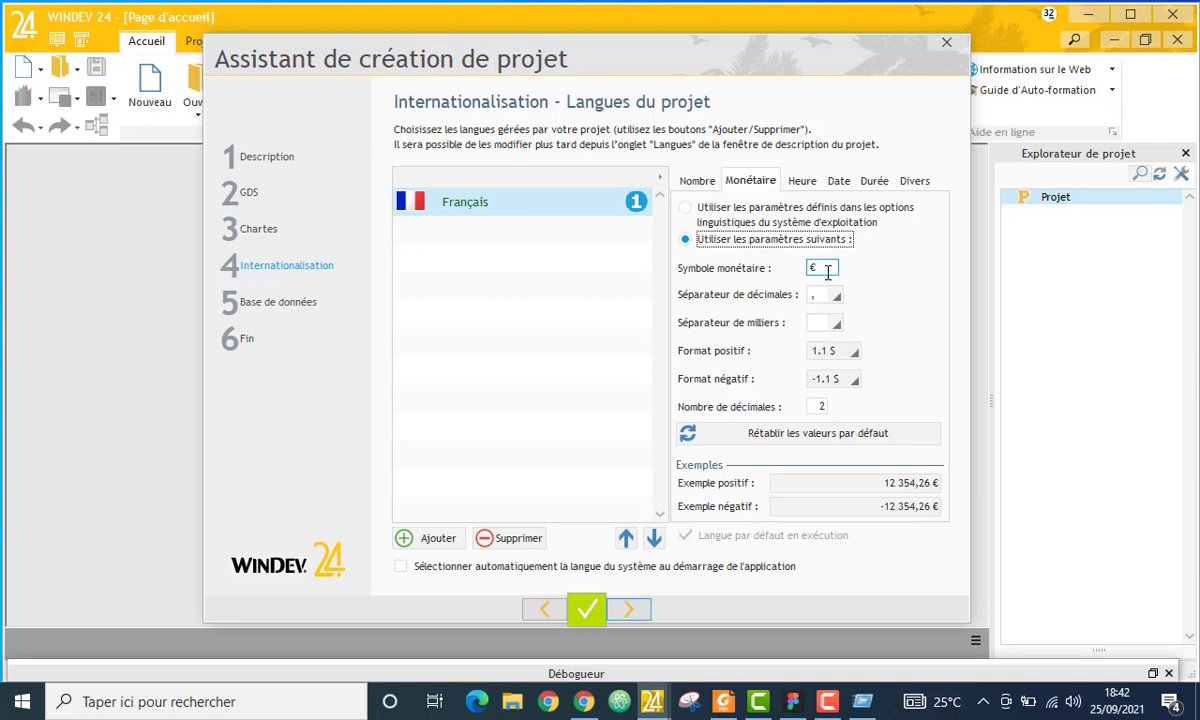
click(826, 270)
text(F cfa)
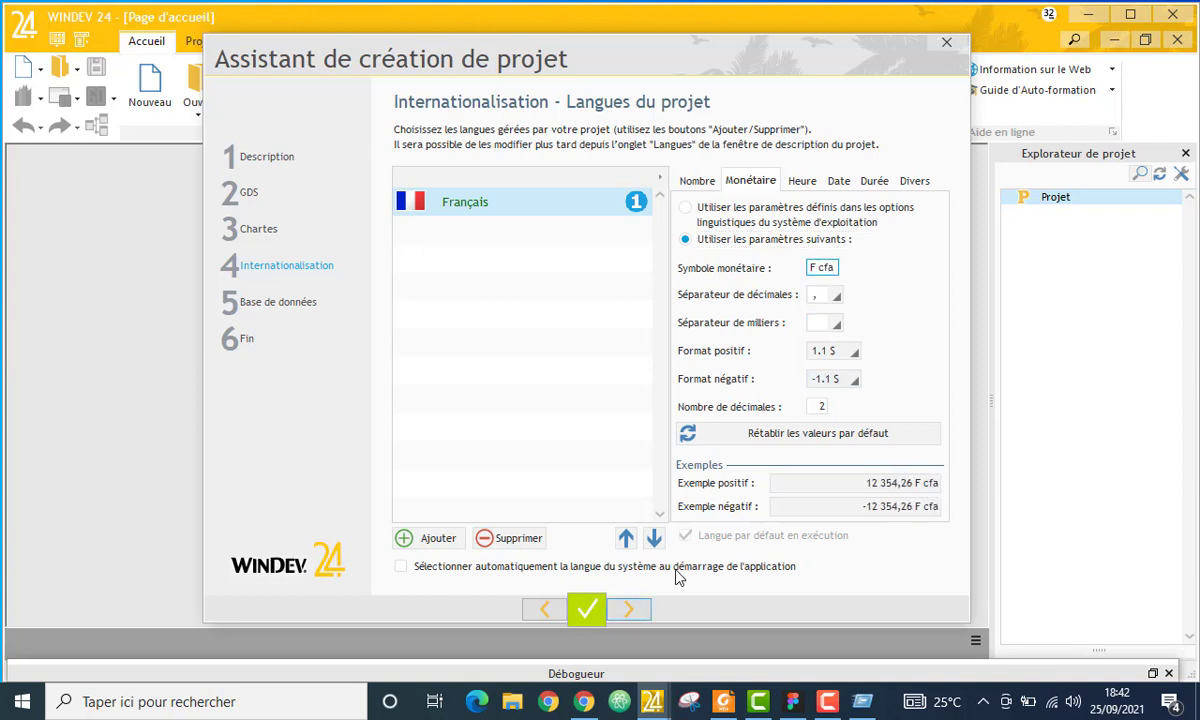
click(621, 617)
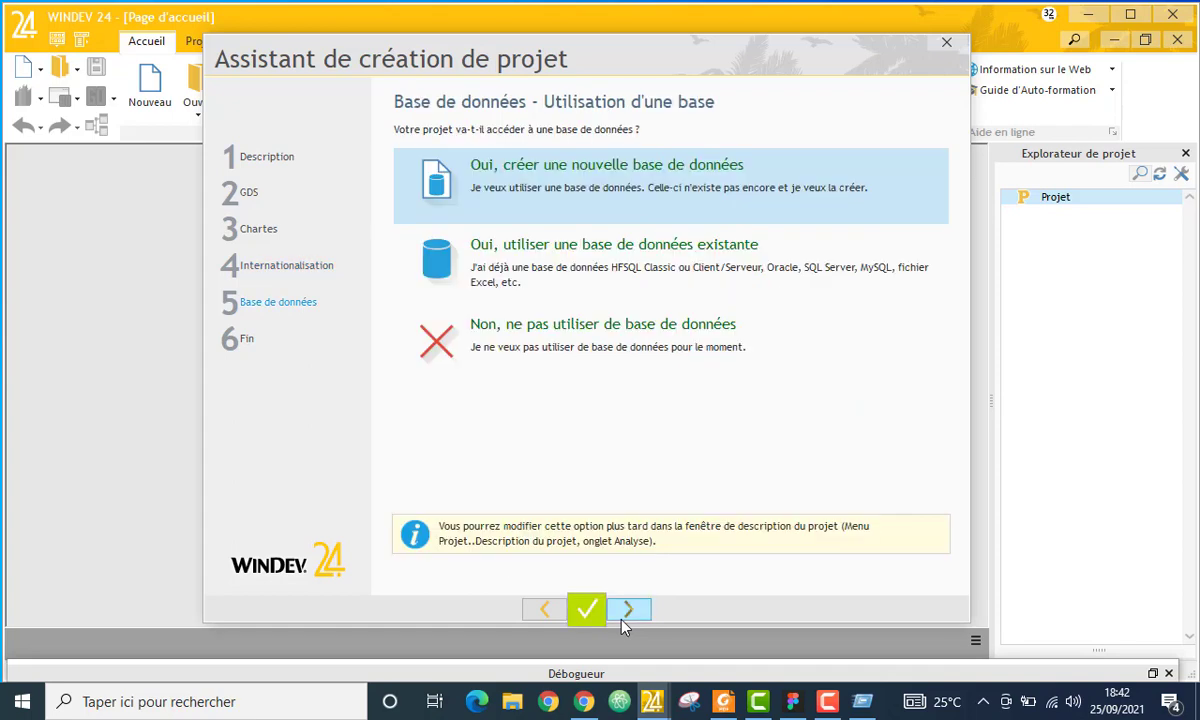
Choose to create a new database for the project and return to the analysis's general information.
click(625, 619)
click(630, 619)
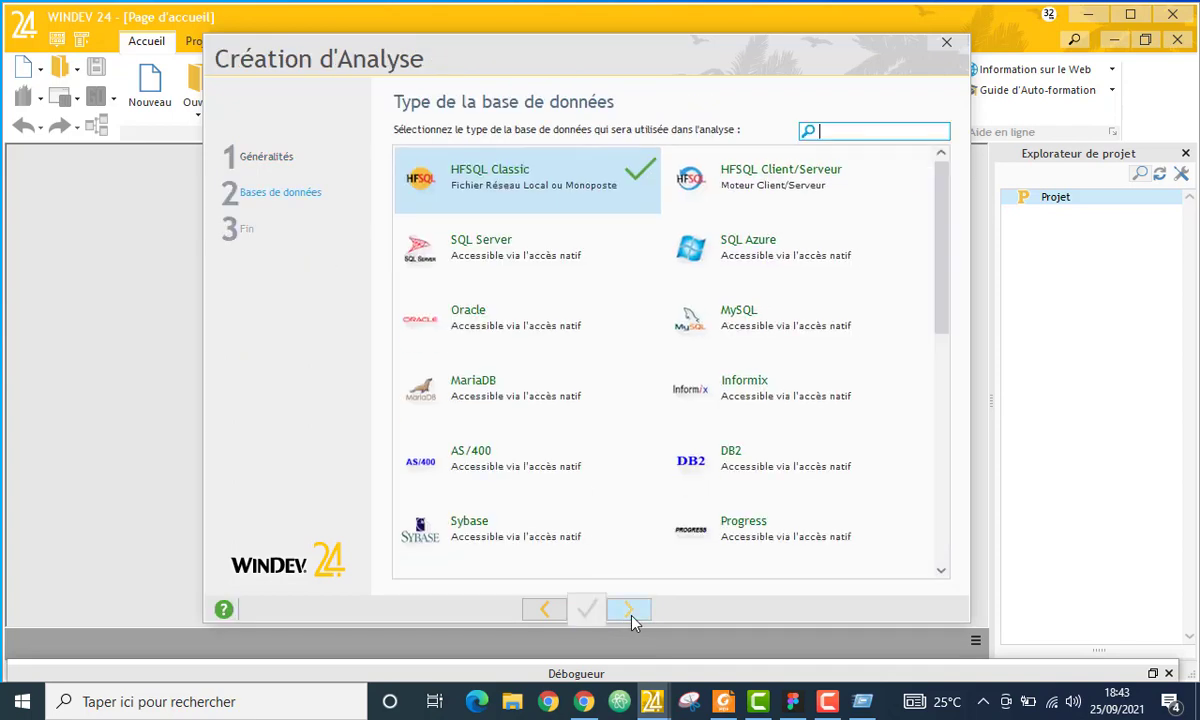
click(544, 610)
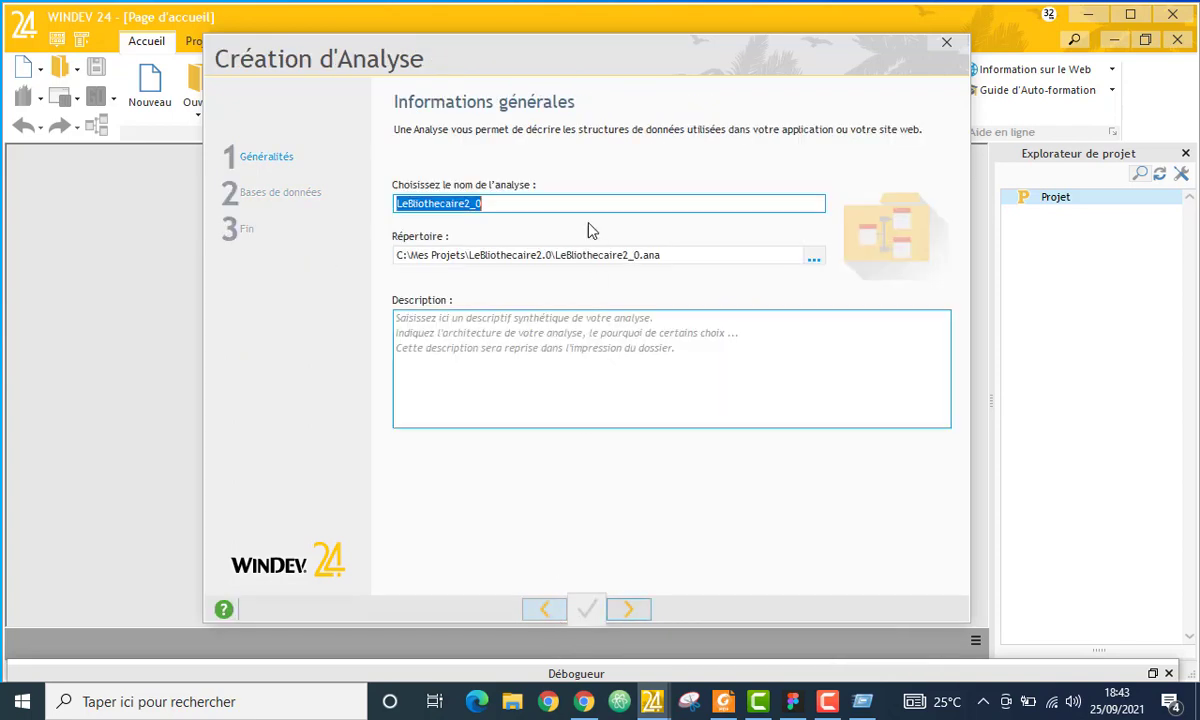
Name the analysis LeBliothecaire_DataBase.
click(529, 207)
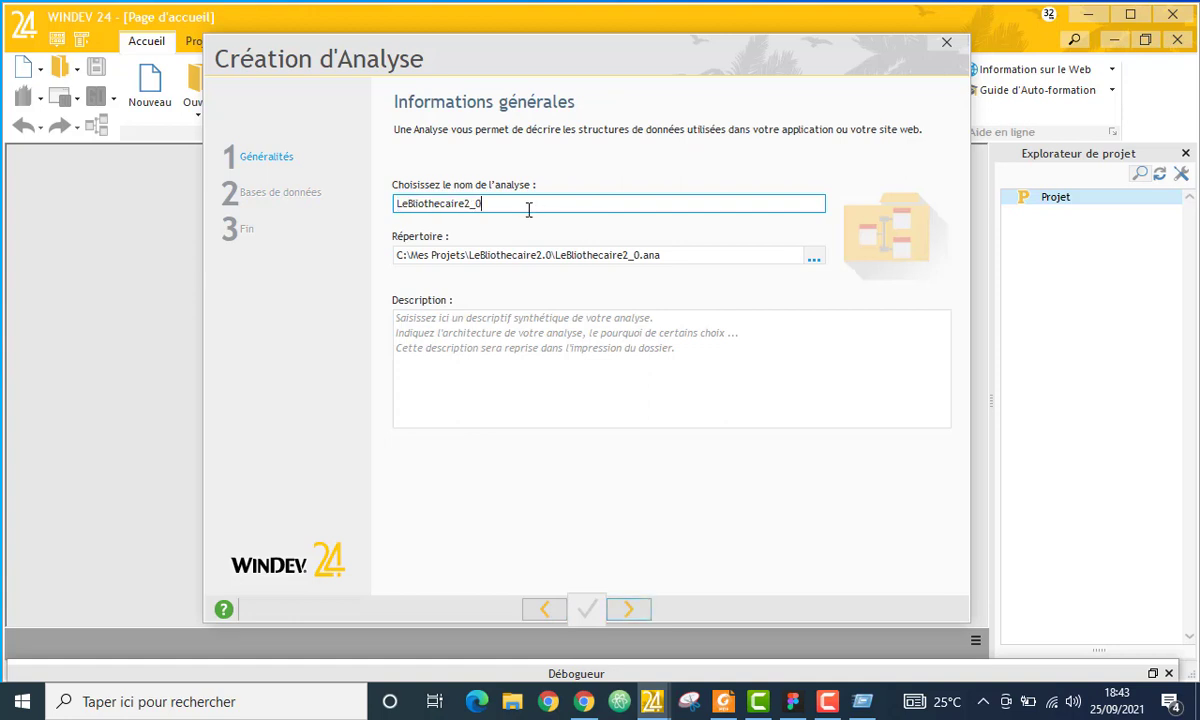
key(BackSpace)
key(BackSpace)
key(BackSpace)
text(_DATABAS)
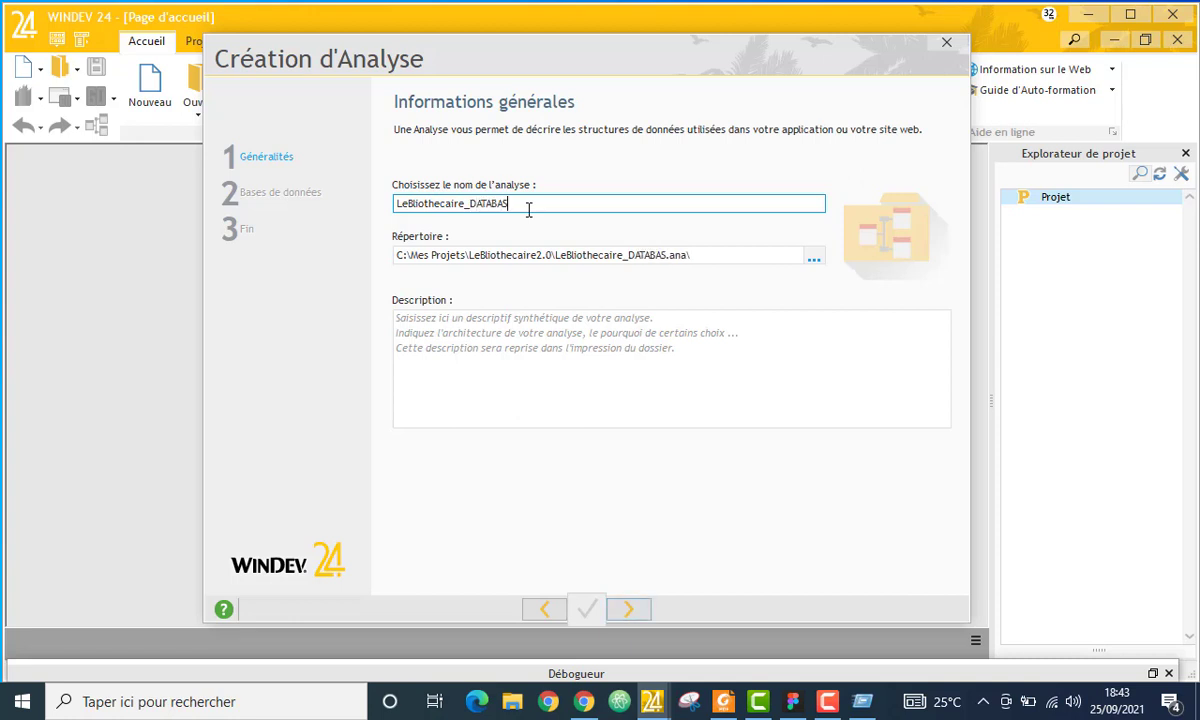
text(E)
key(BackSpace)
key(BackSpace)
key(BackSpace)
key(BackSpace)
key(BackSpace)
key(BackSpace)
key(BackSpace)
text(ataBAse)
key(BackSpace)
key(BackSpace)
key(BackSpace)
text(ase)
Keep HFSQL Classic as the database type and create the analysis.
click(643, 614)
click(643, 614)
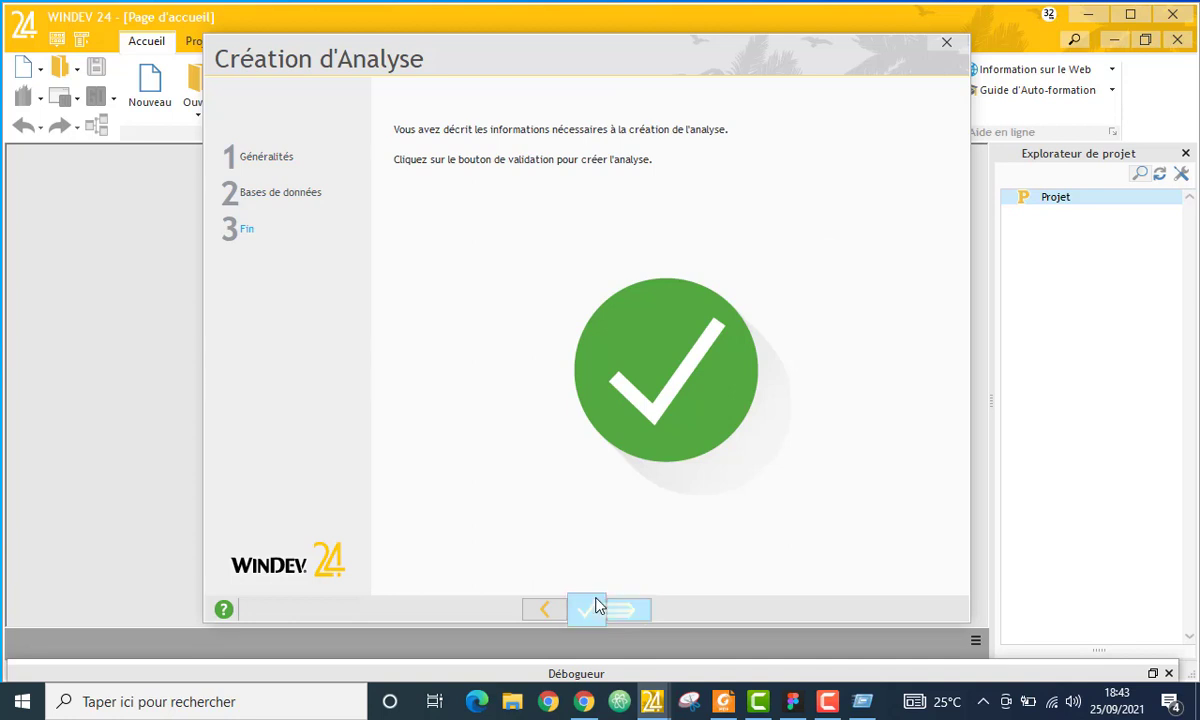
click(556, 613)
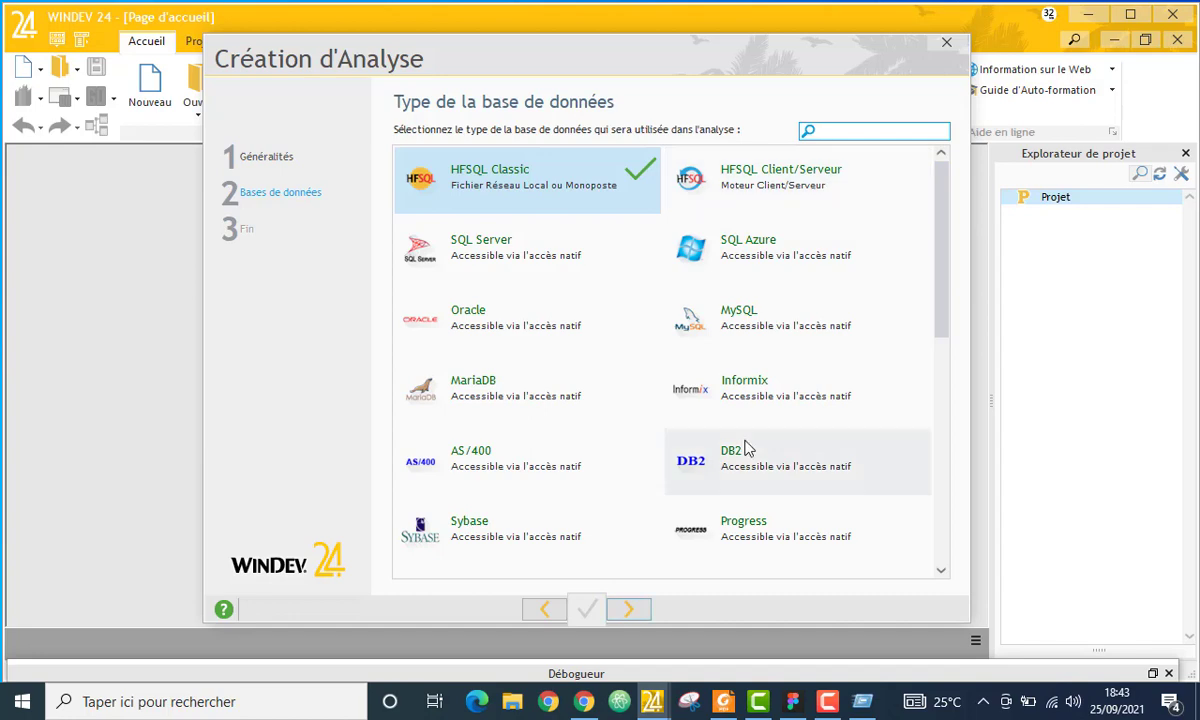
click(630, 611)
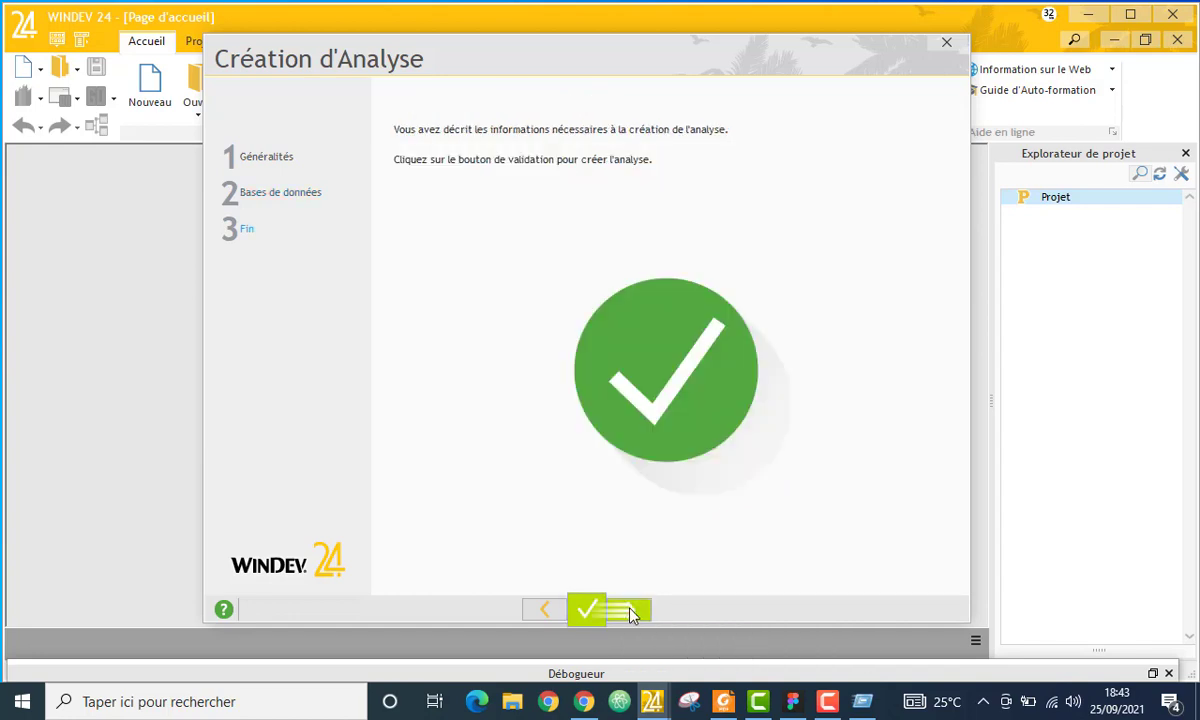
click(630, 611)
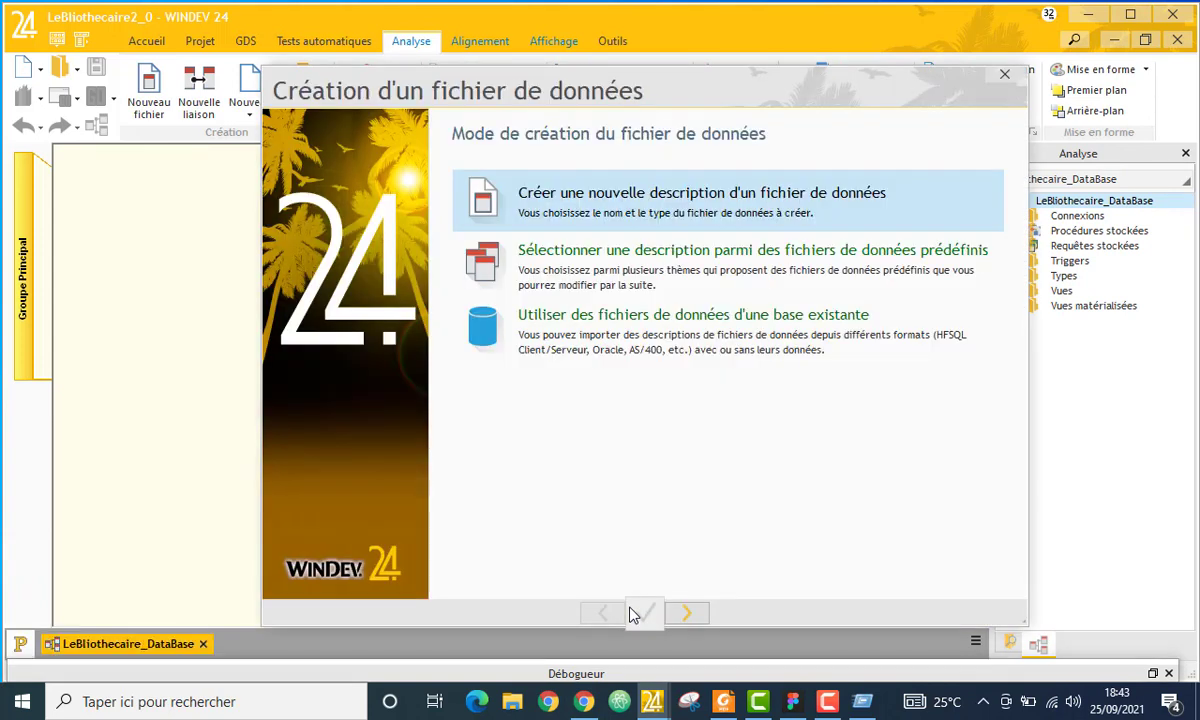
Create a new data file description named ELEVES with an 8-byte automatic identifier and HFSQL Classic type, and close its field editor.
click(698, 618)
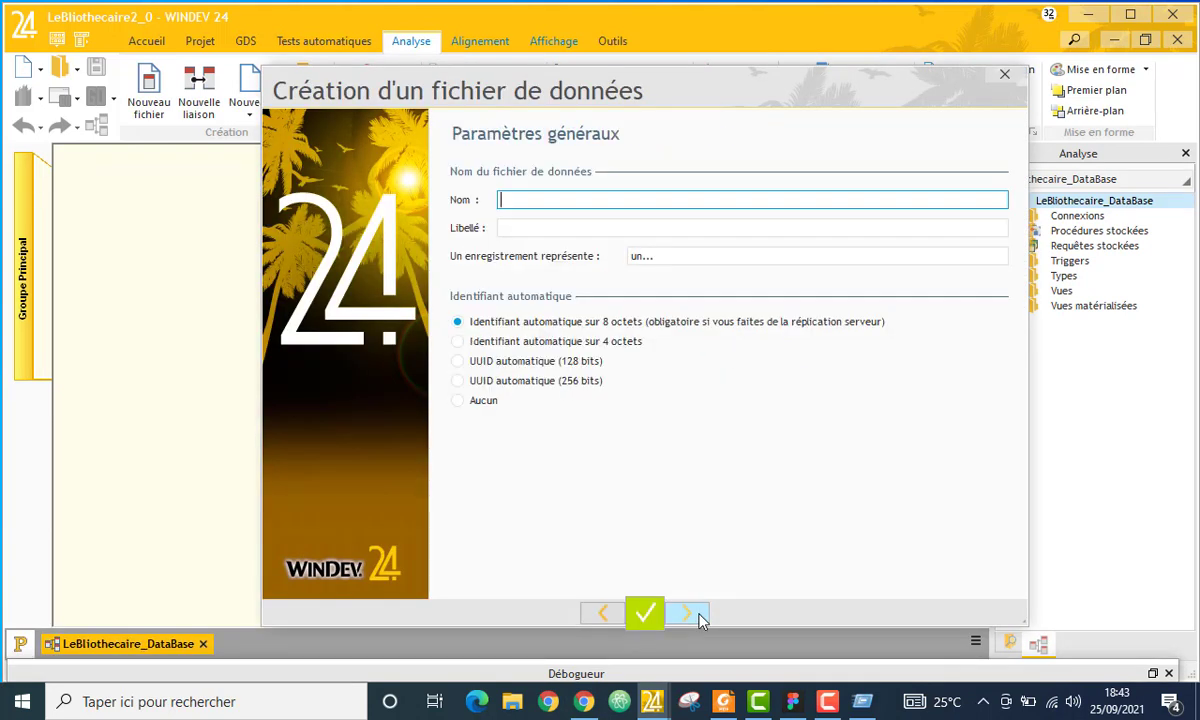
text(ELEVES)
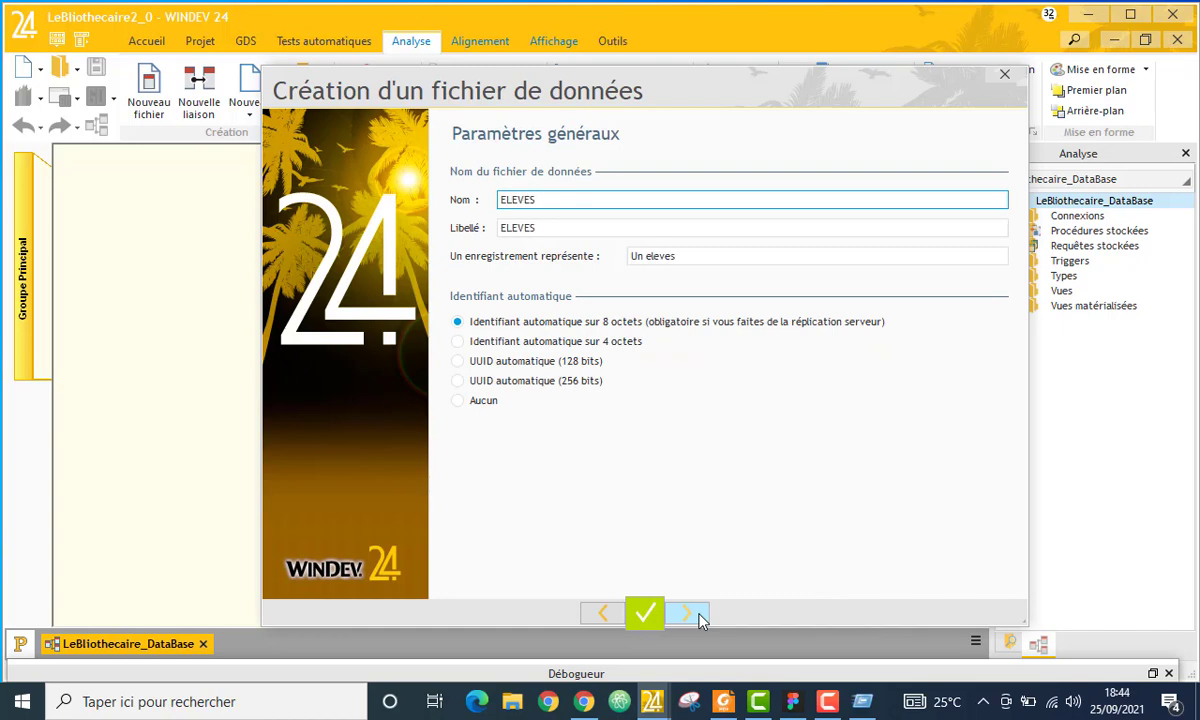
click(697, 618)
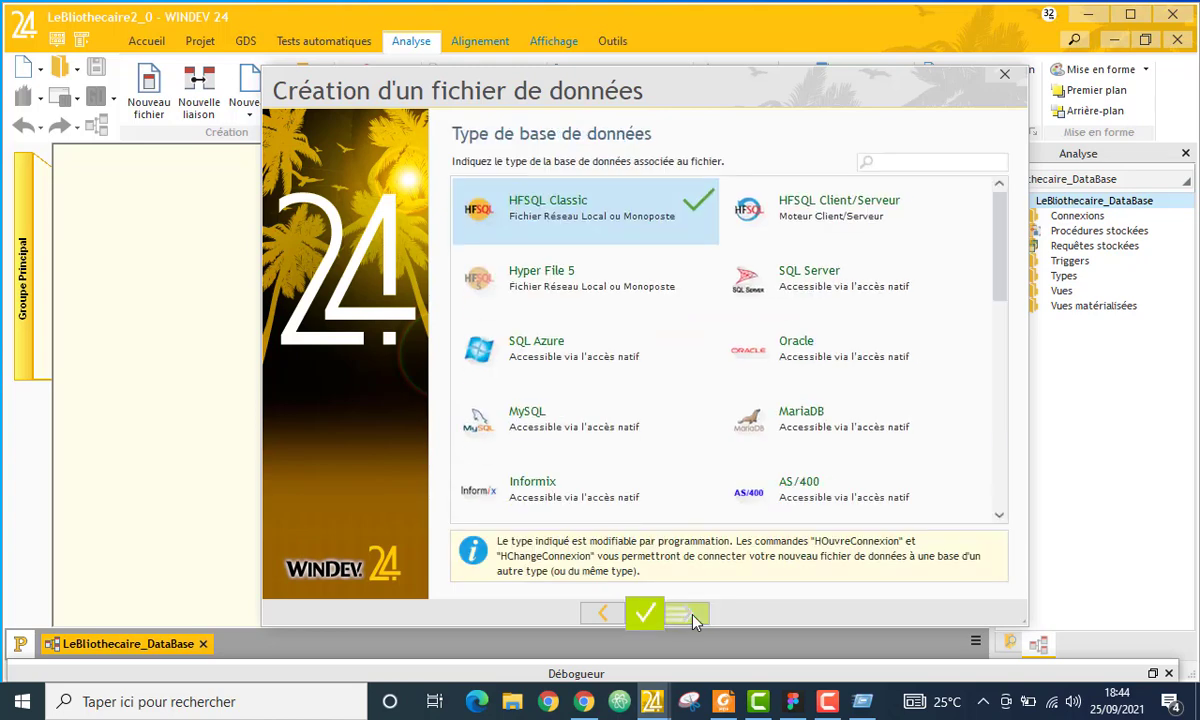
click(697, 618)
click(697, 621)
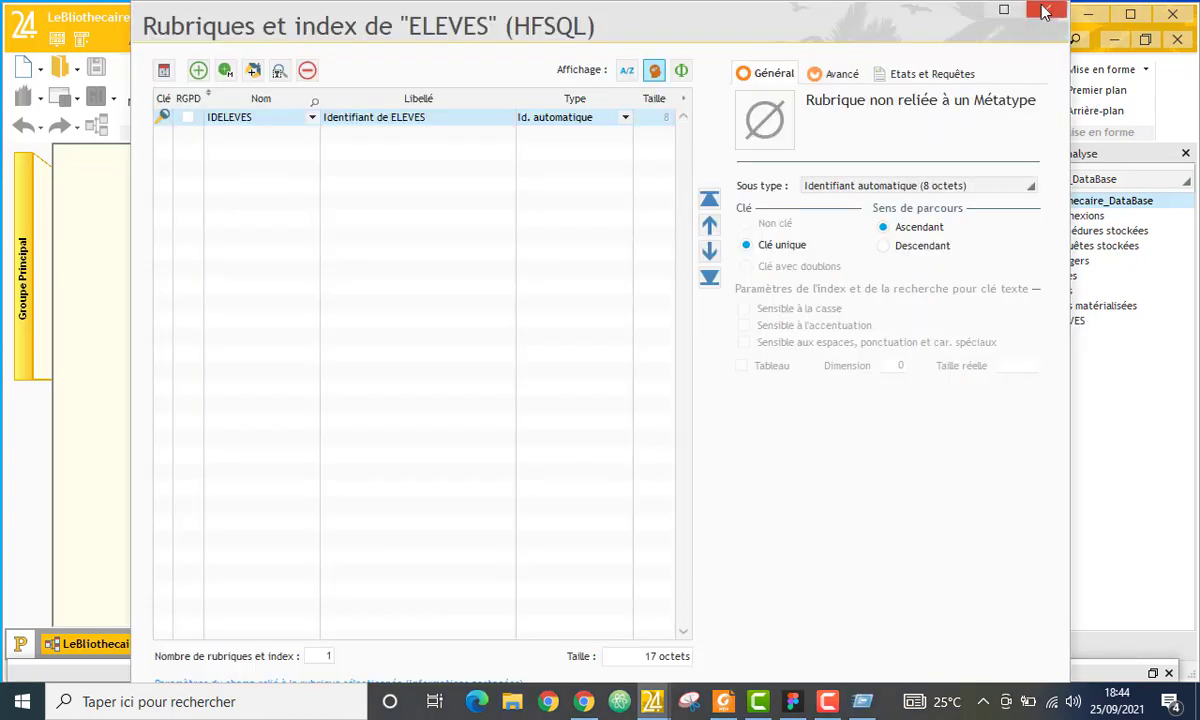
click(1044, 11)
key(ctrl+n)
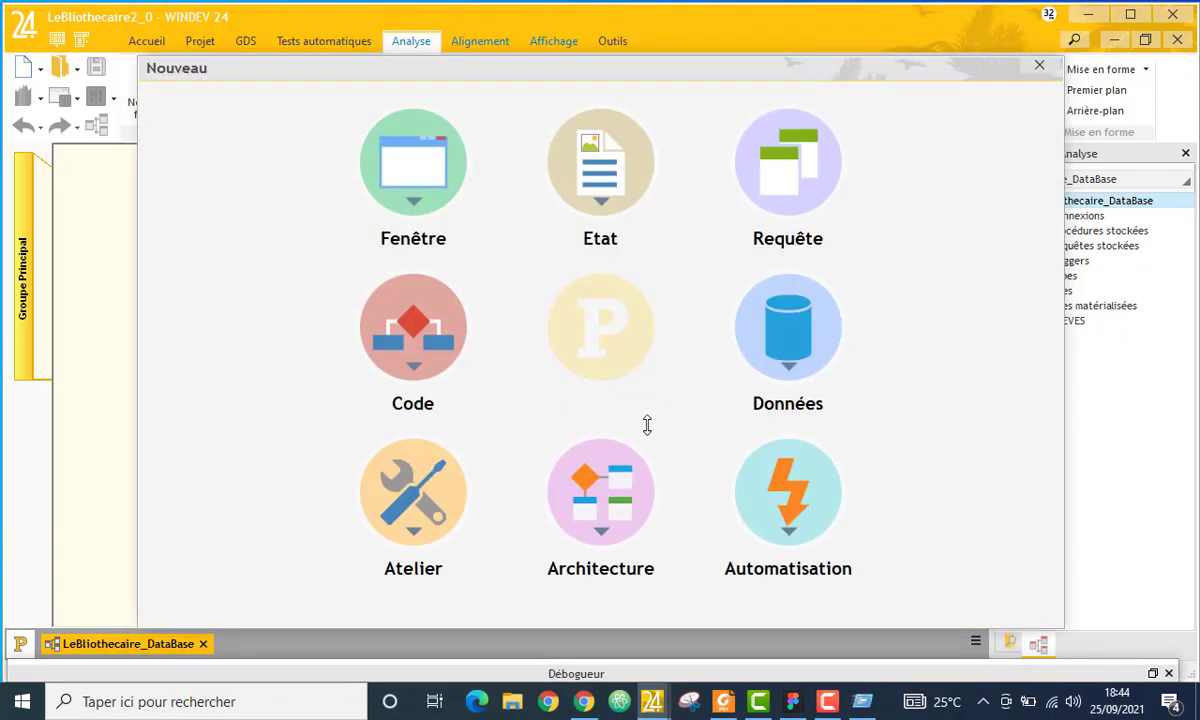
click(1039, 65)
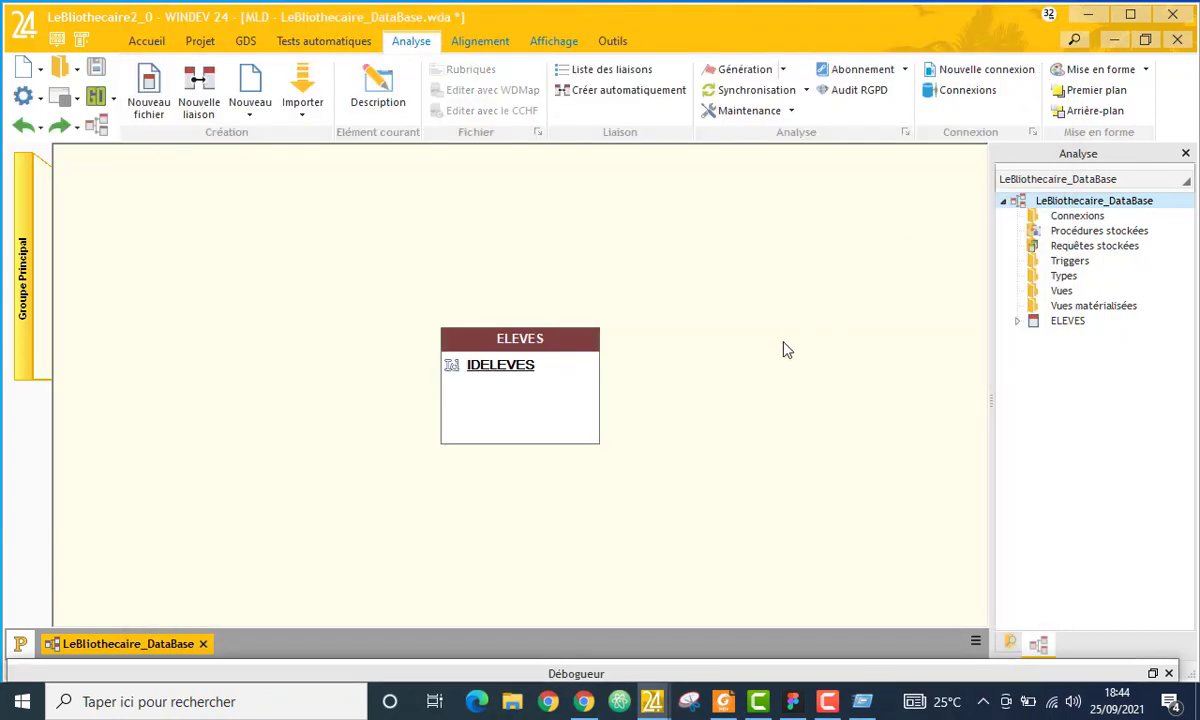
click(544, 368)
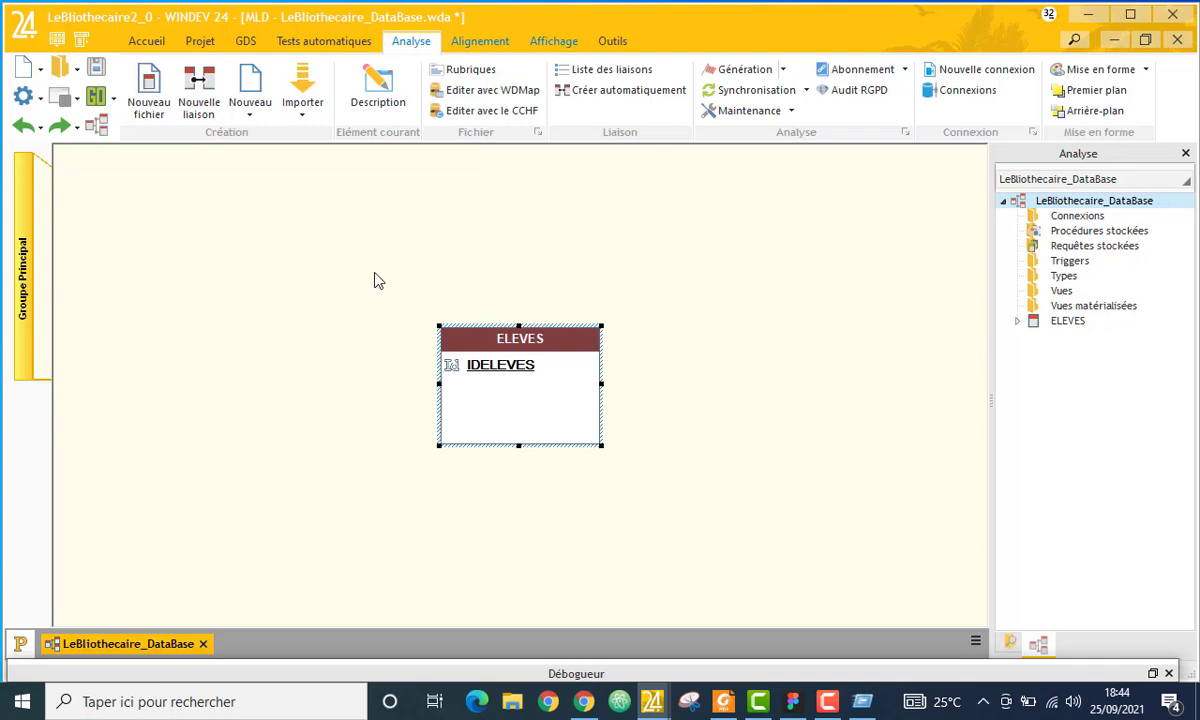
click(1048, 9)
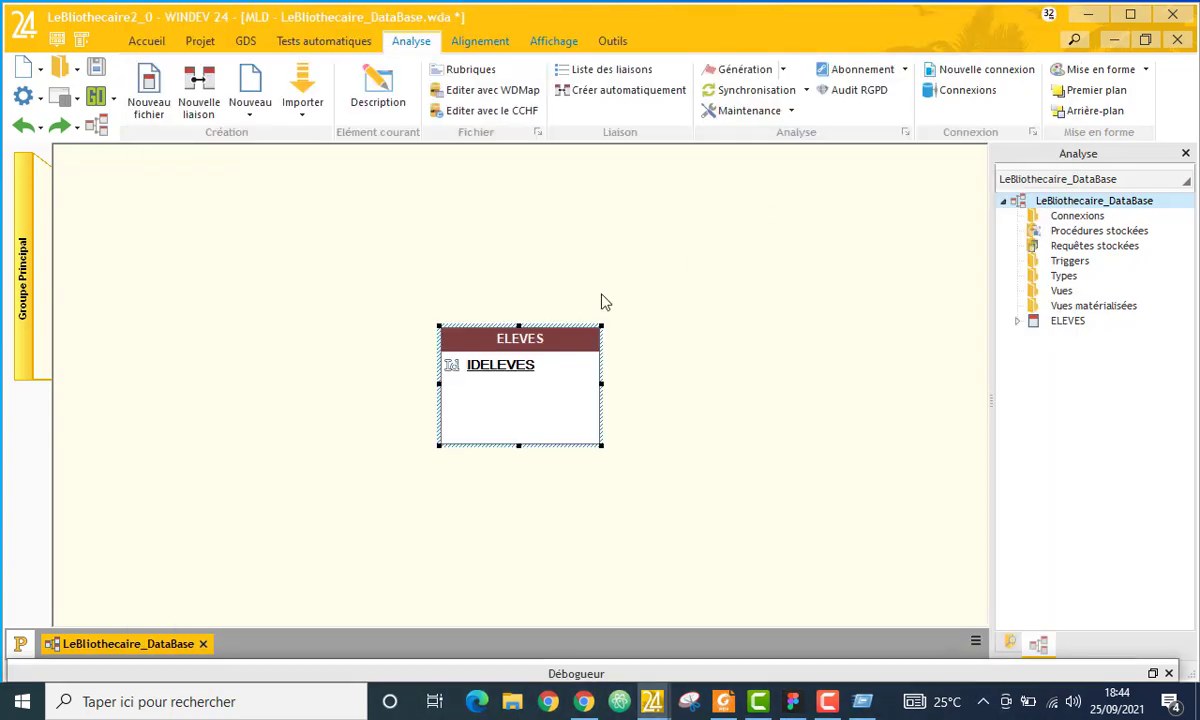
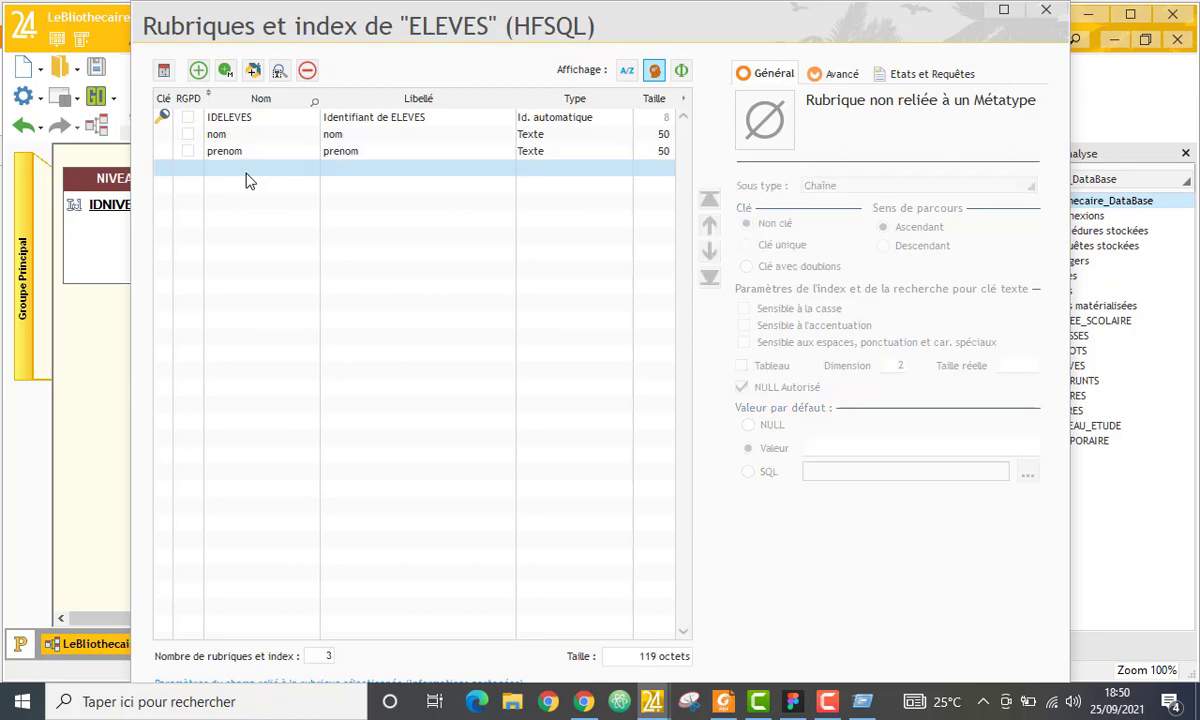
Consult the ELEVE file in the existing LE_BIBLIOTHECAIRE_DATABASE analysis and add text fields dateNaiss and LieuNaiss to ELEVES.
key(alt+Tab)
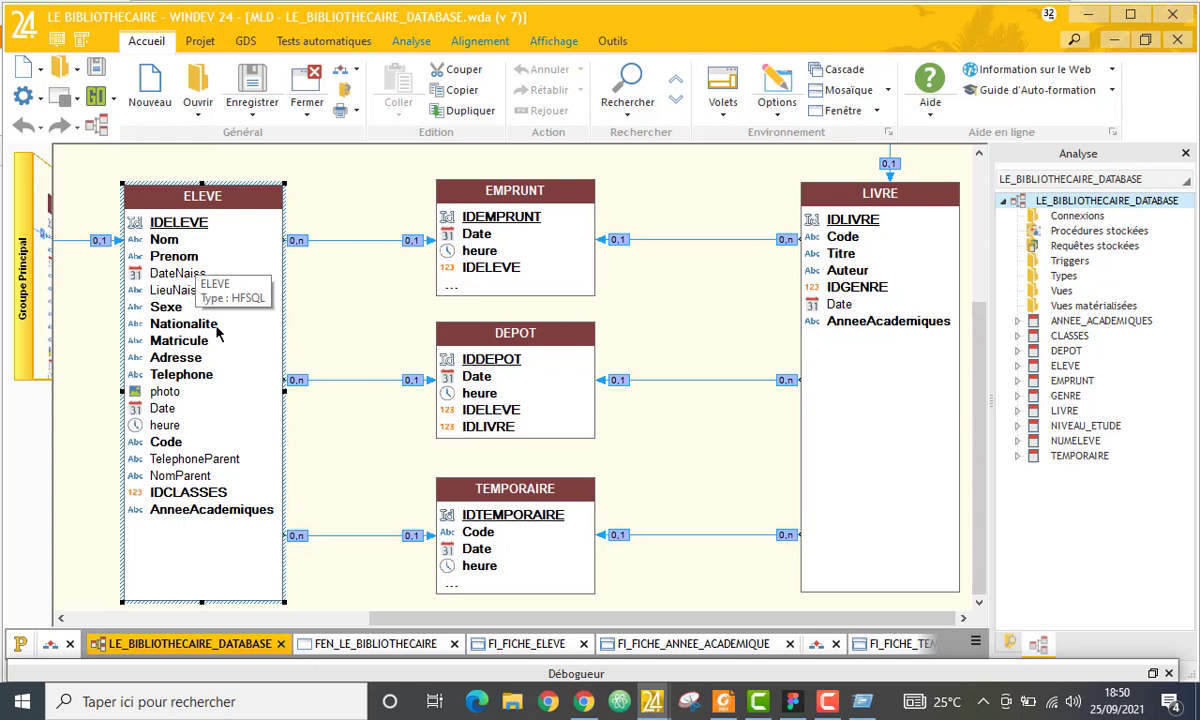
key(alt+Tab)
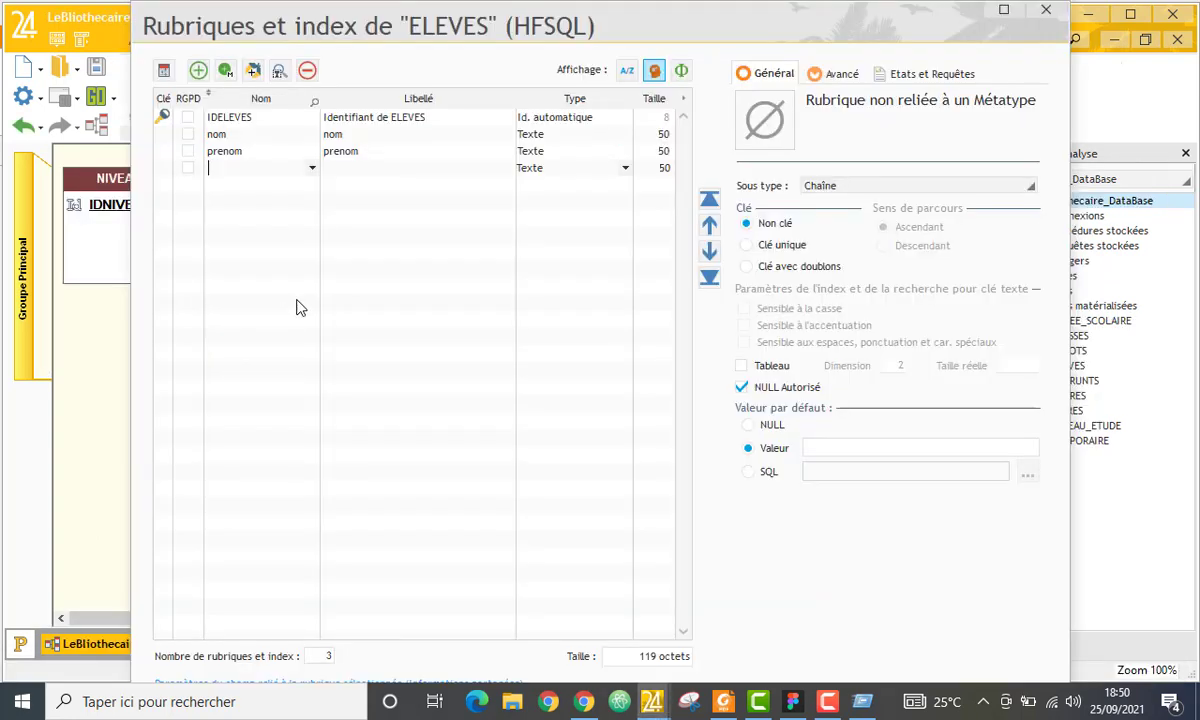
text(dateNaiss)
key(Return)
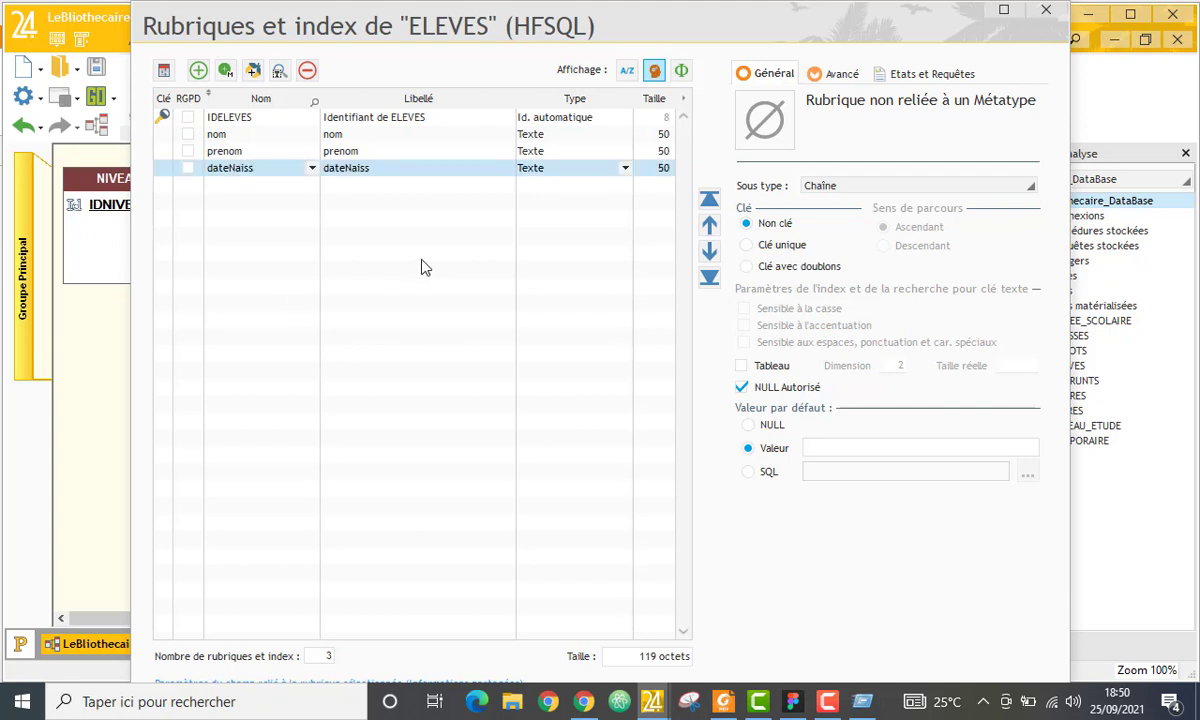
click(258, 190)
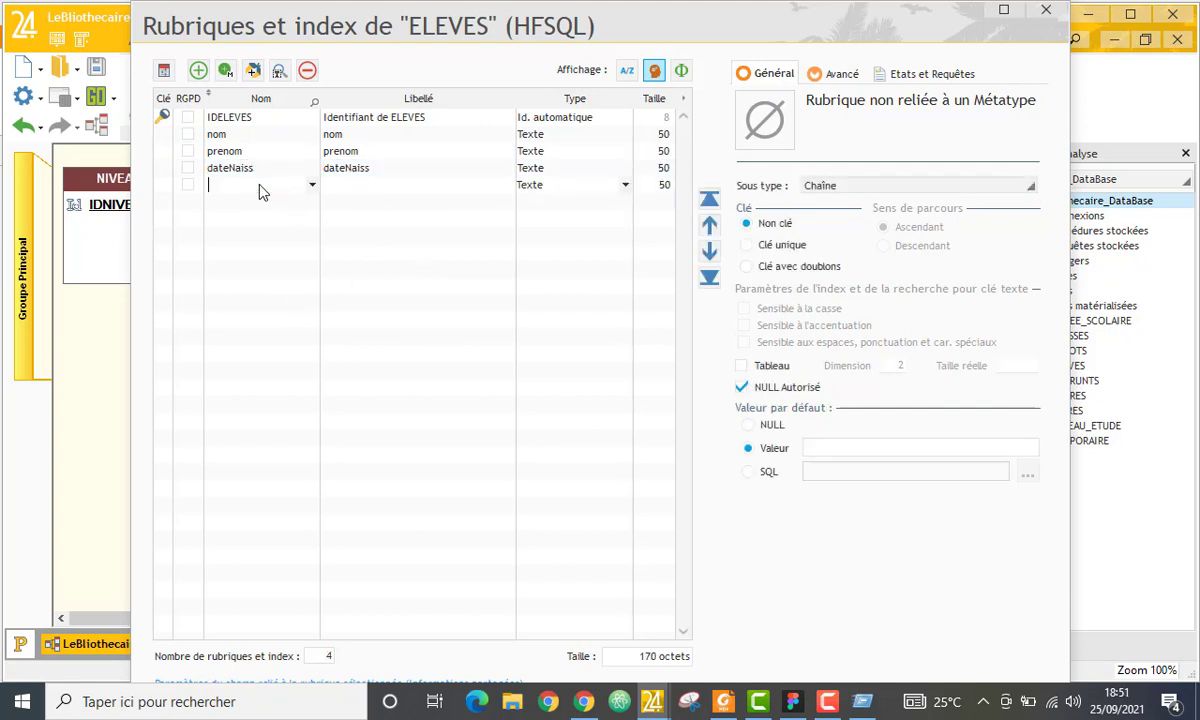
text(LieuNaiss)
key(Return)
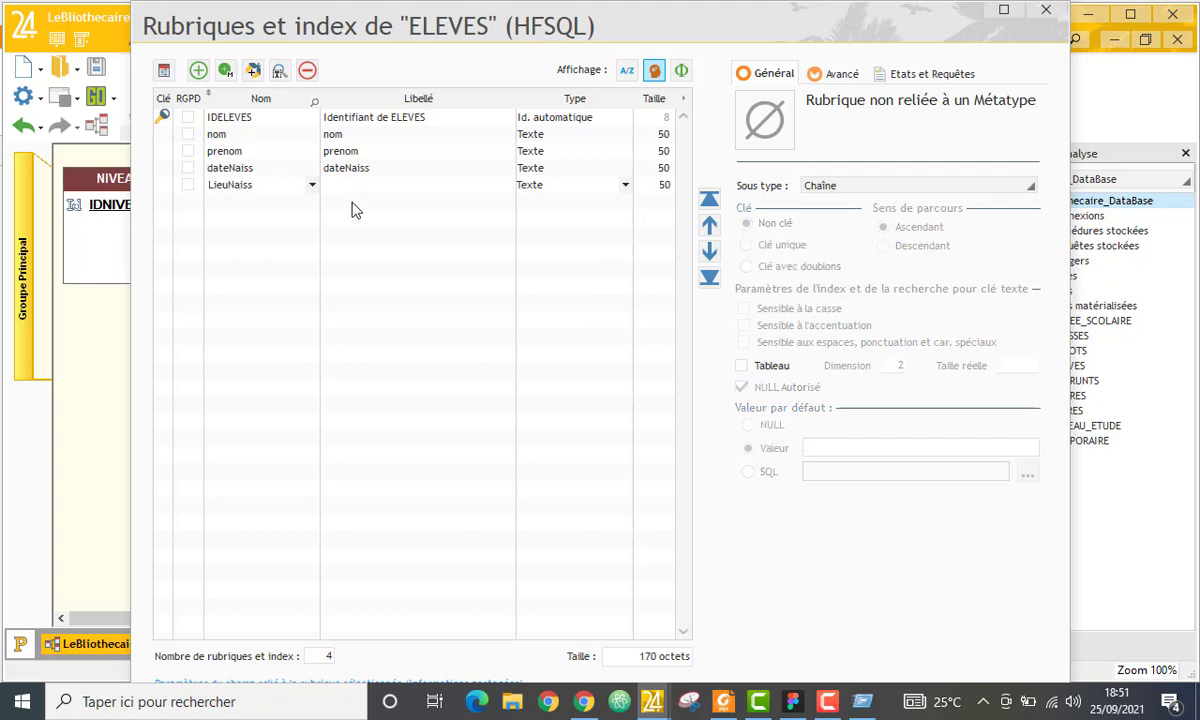
Add a text field named Civilute below LieuNaiss in the ELEVES file.
click(234, 201)
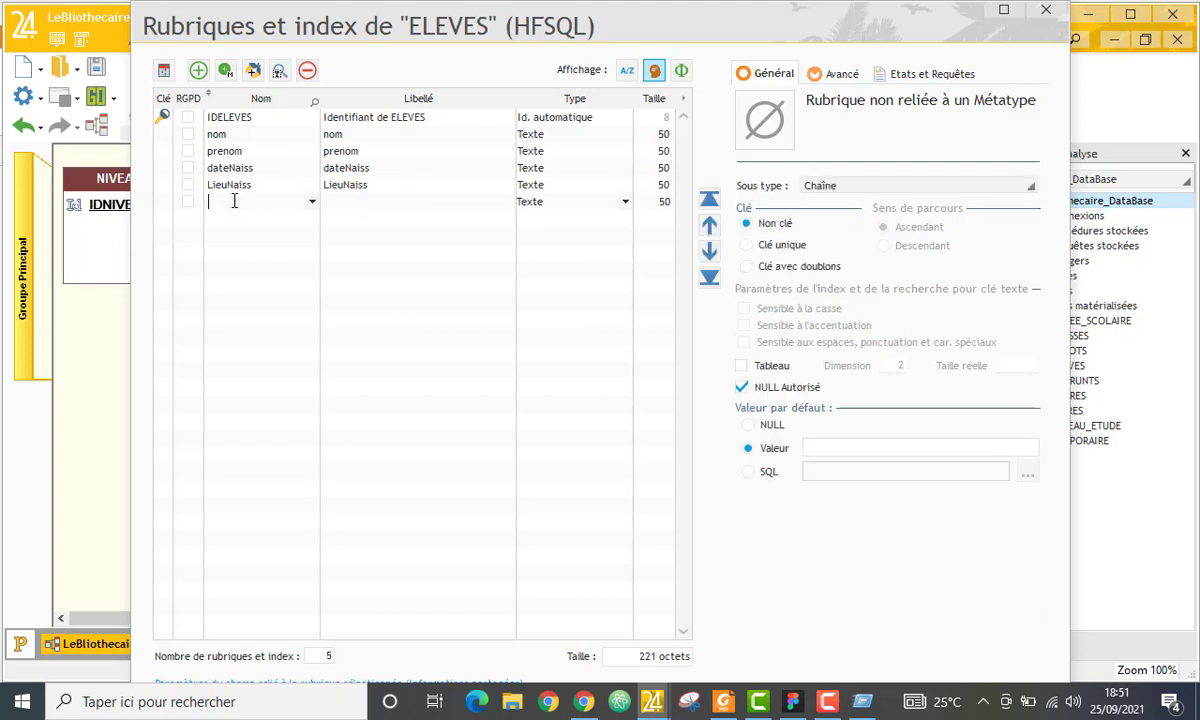
text(Cl)
text(vilite)
click(423, 246)
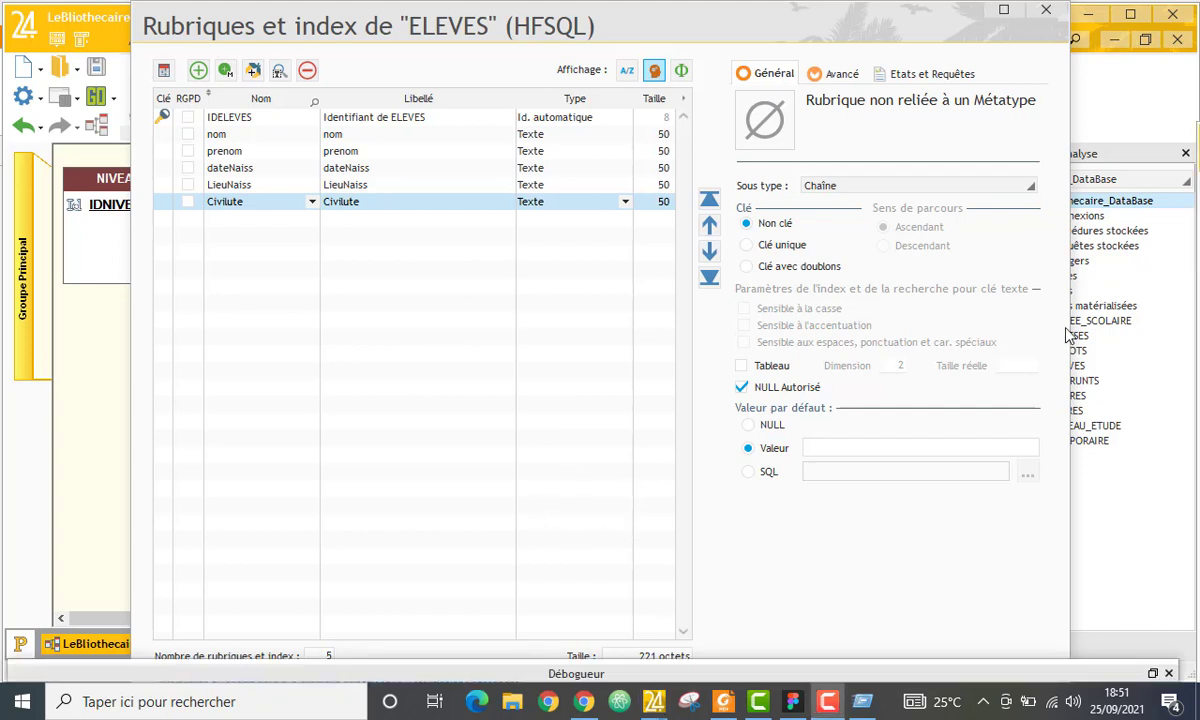
Rename the Civilute field as Sexe and change its label to Sexe.
click(240, 220)
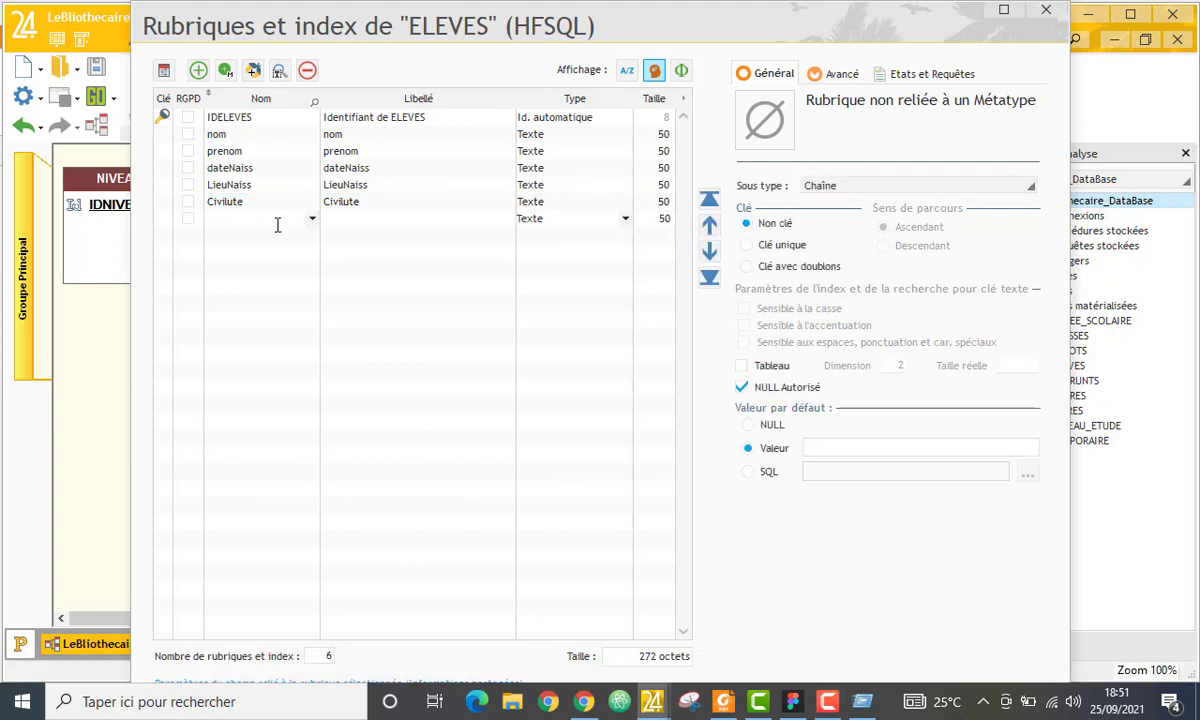
click(276, 210)
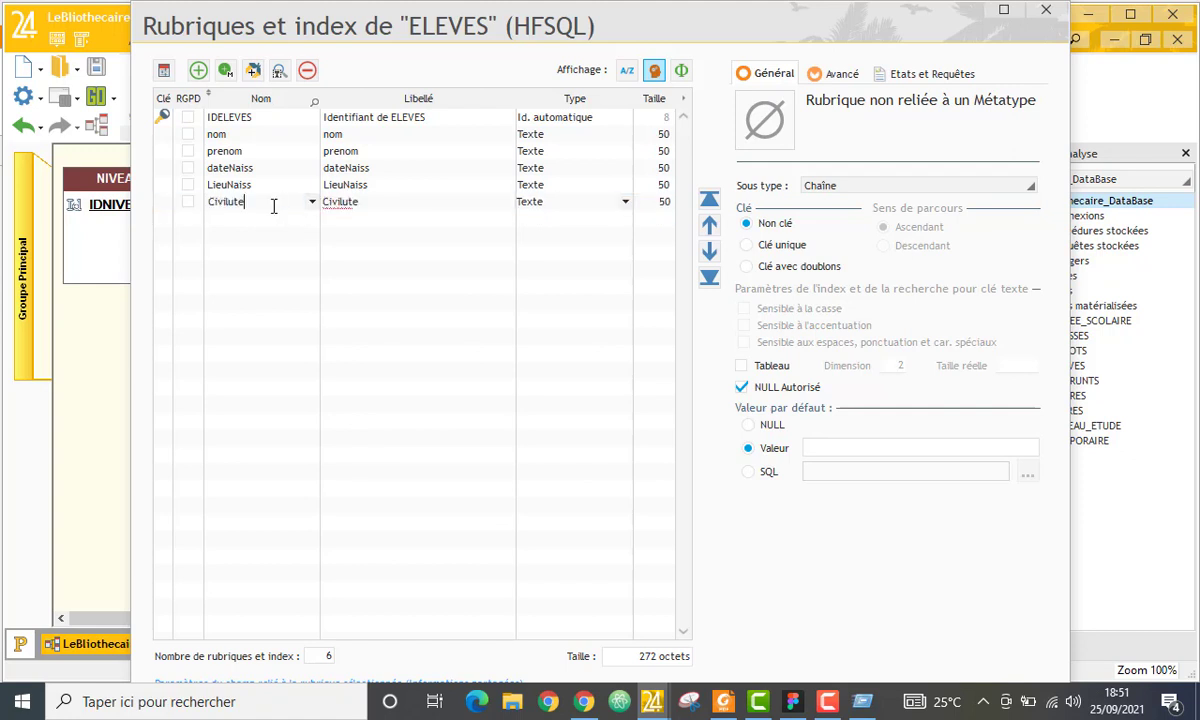
key(ctrl+a)
key(BackSpace)
text(Sexe)
click(373, 203)
text(Sexe)
Add a text field named Nationalite below Sexe in the ELEVES file.
click(277, 218)
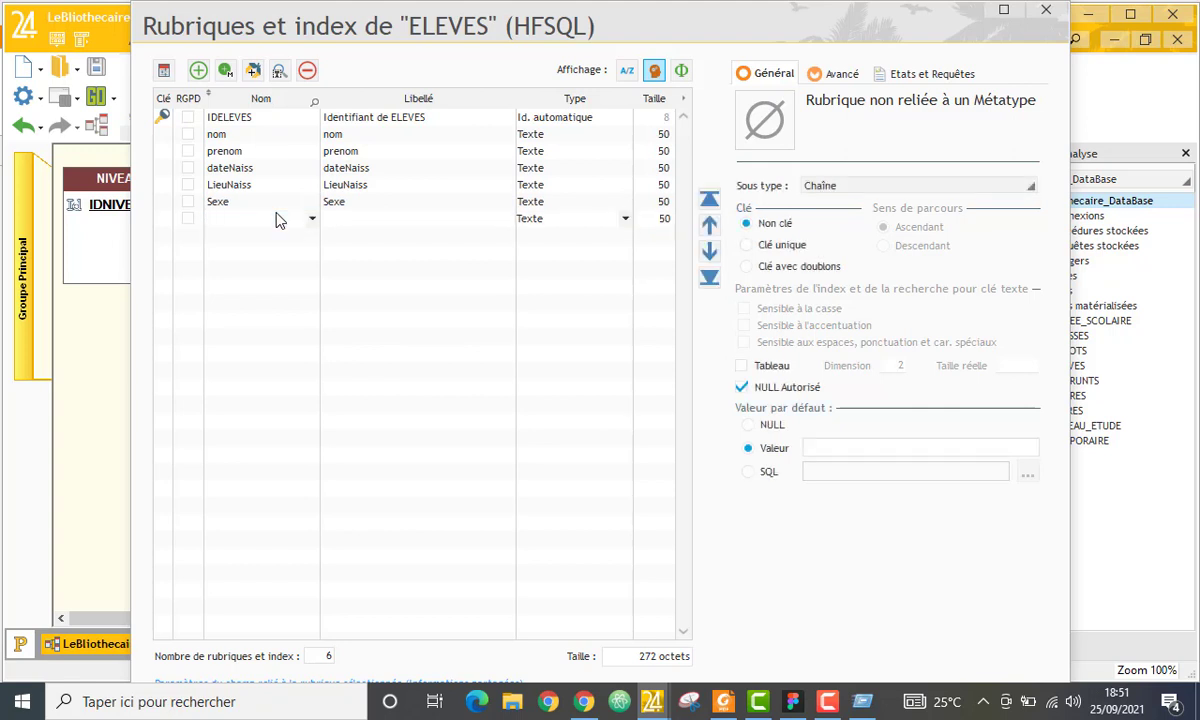
text(Nationnalite)
key(Left)
key(Left)
key(BackSpace)
click(276, 249)
Add the text fields Matricule, Adresse and Telephone below Nationalite in the ELEVES file.
double_click(266, 234)
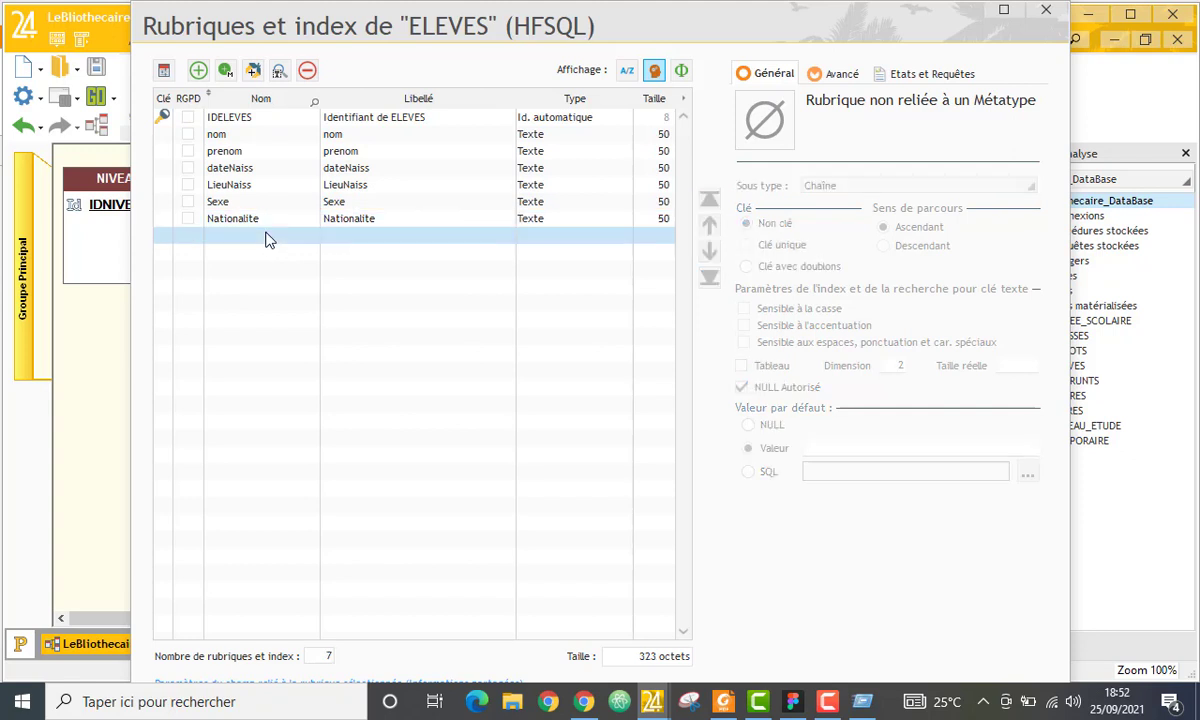
text(Ma)
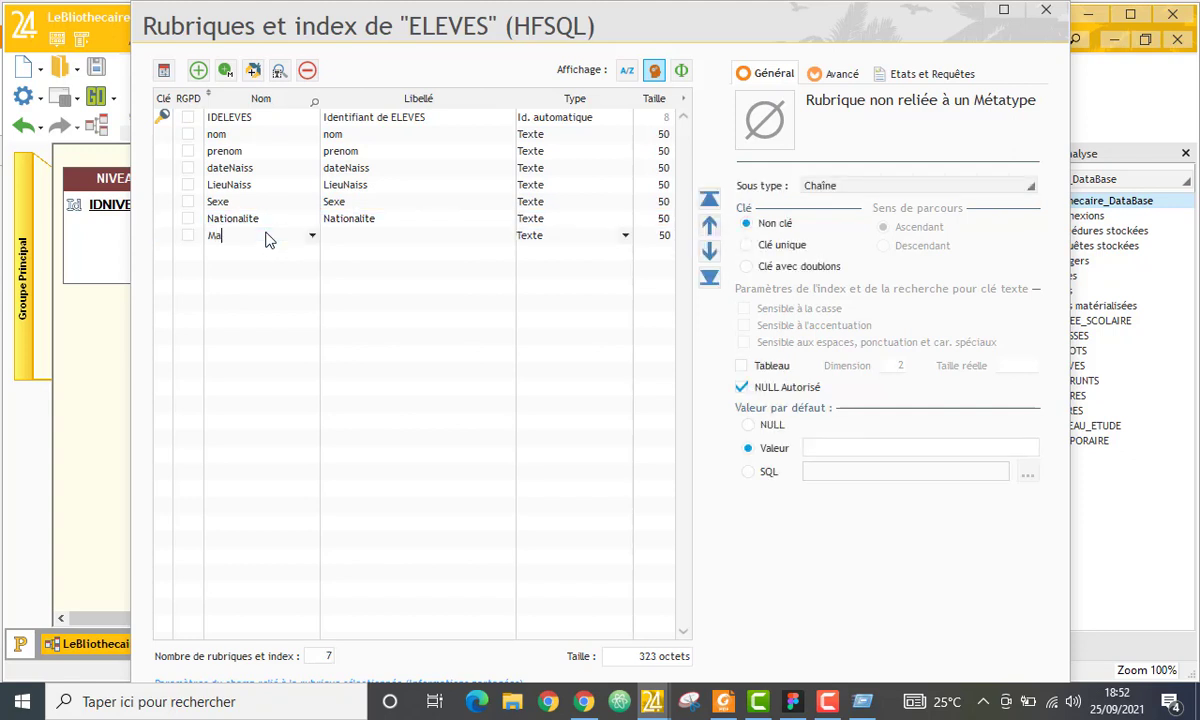
text(tricule)
key(Return)
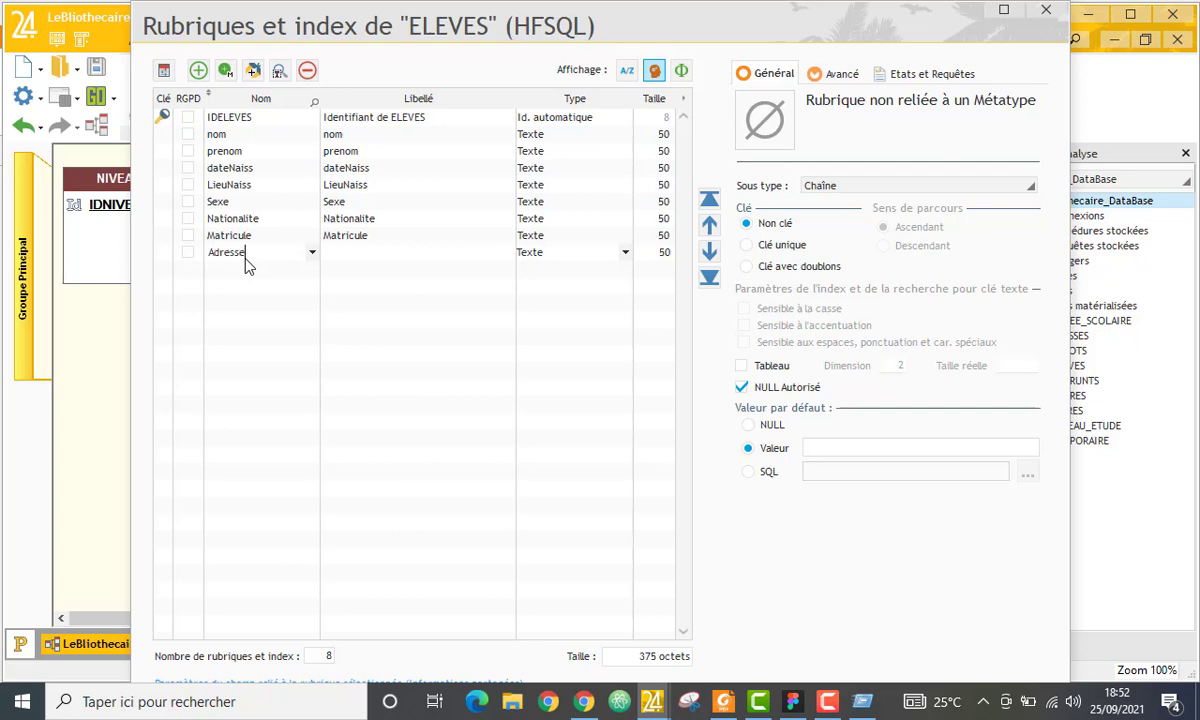
click(284, 286)
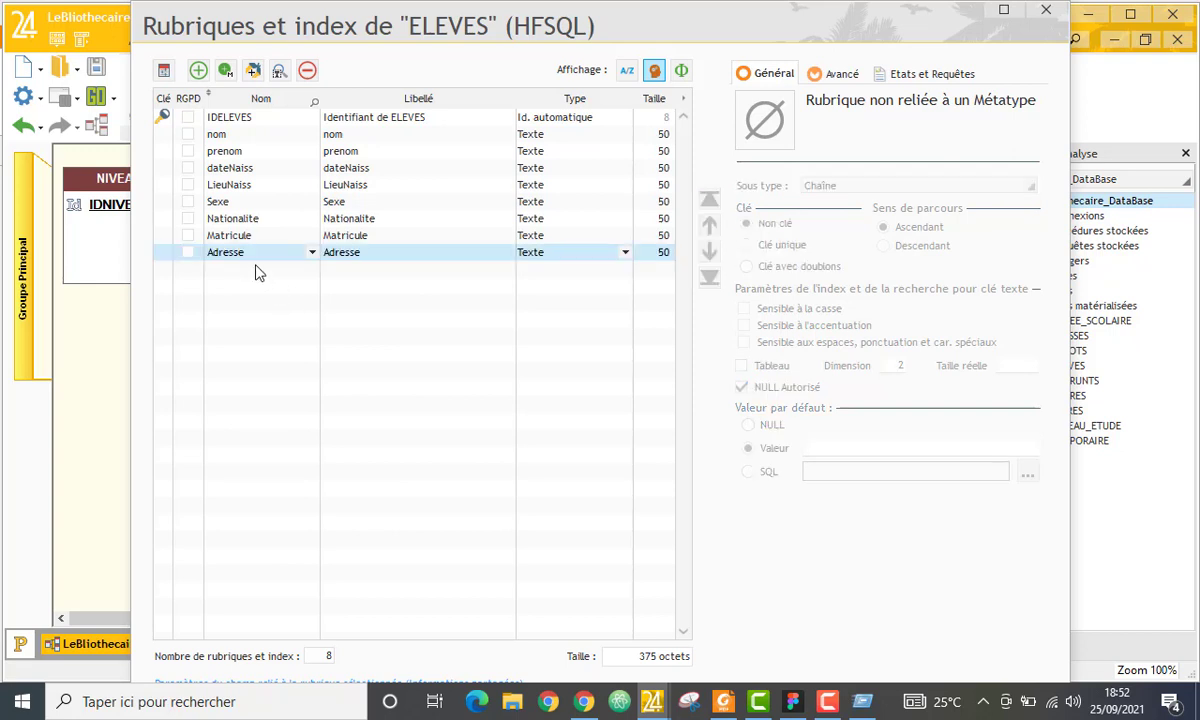
click(255, 269)
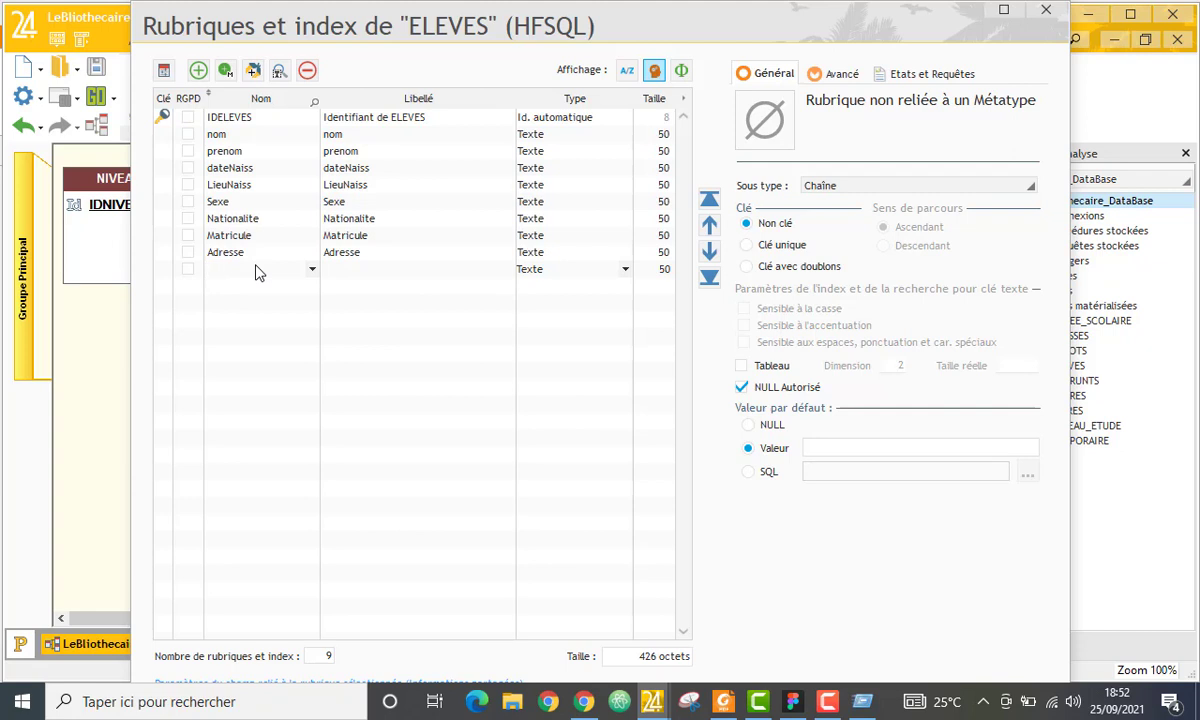
text(Telephone)
click(249, 305)
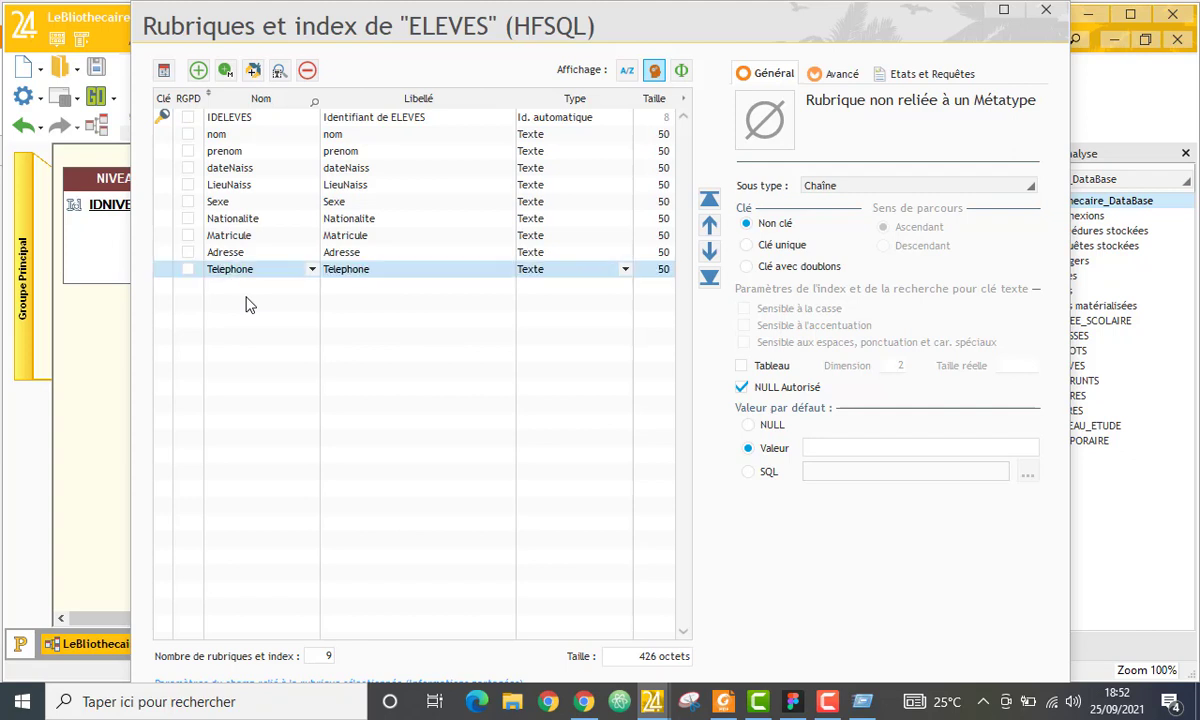
Switch the Telephone field's type to Numérique and restore it to Texte.
click(580, 272)
click(697, 303)
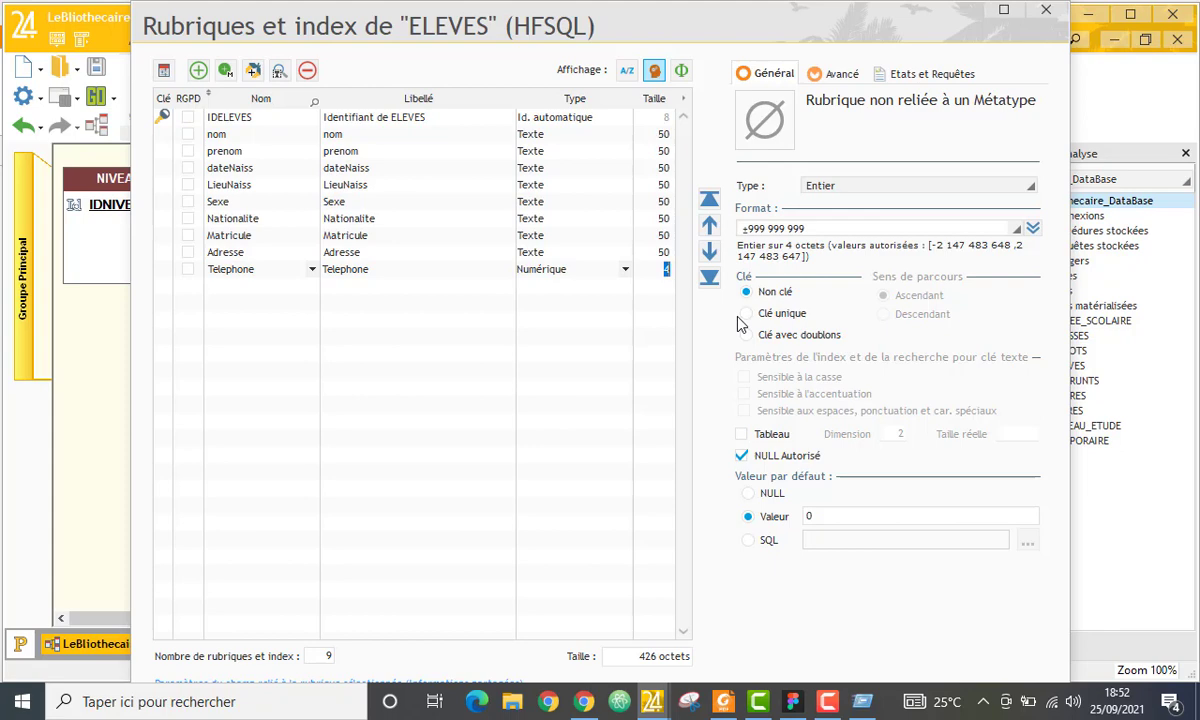
click(600, 272)
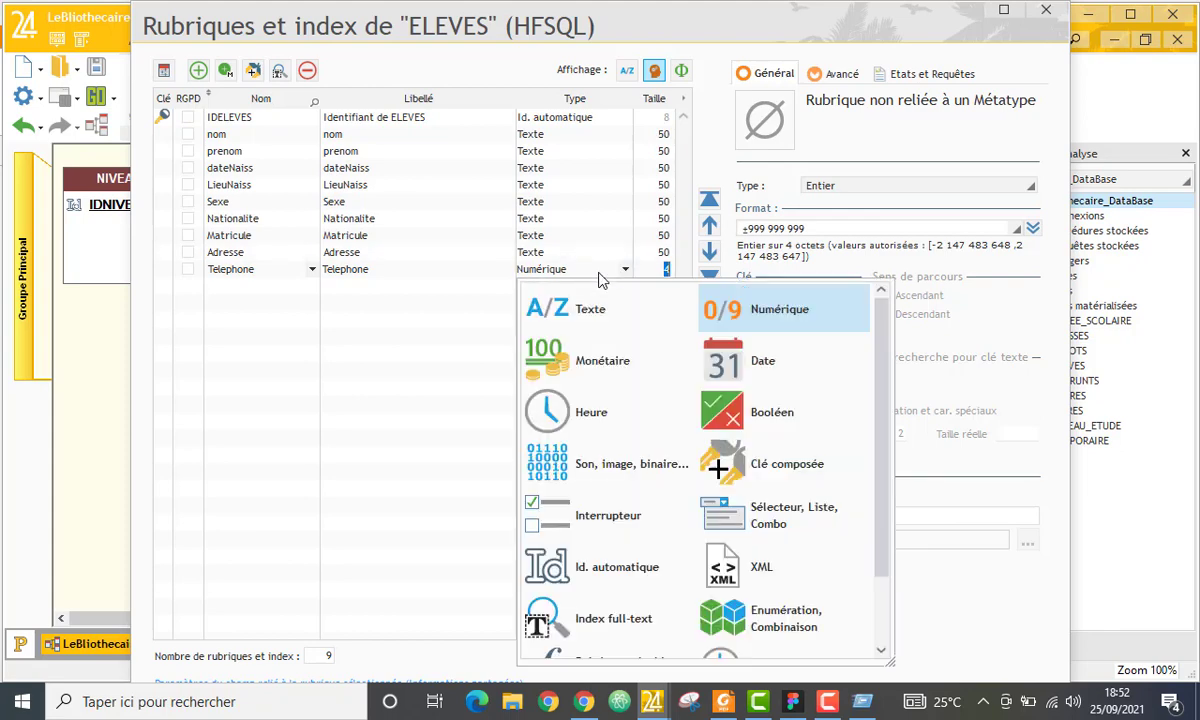
click(578, 309)
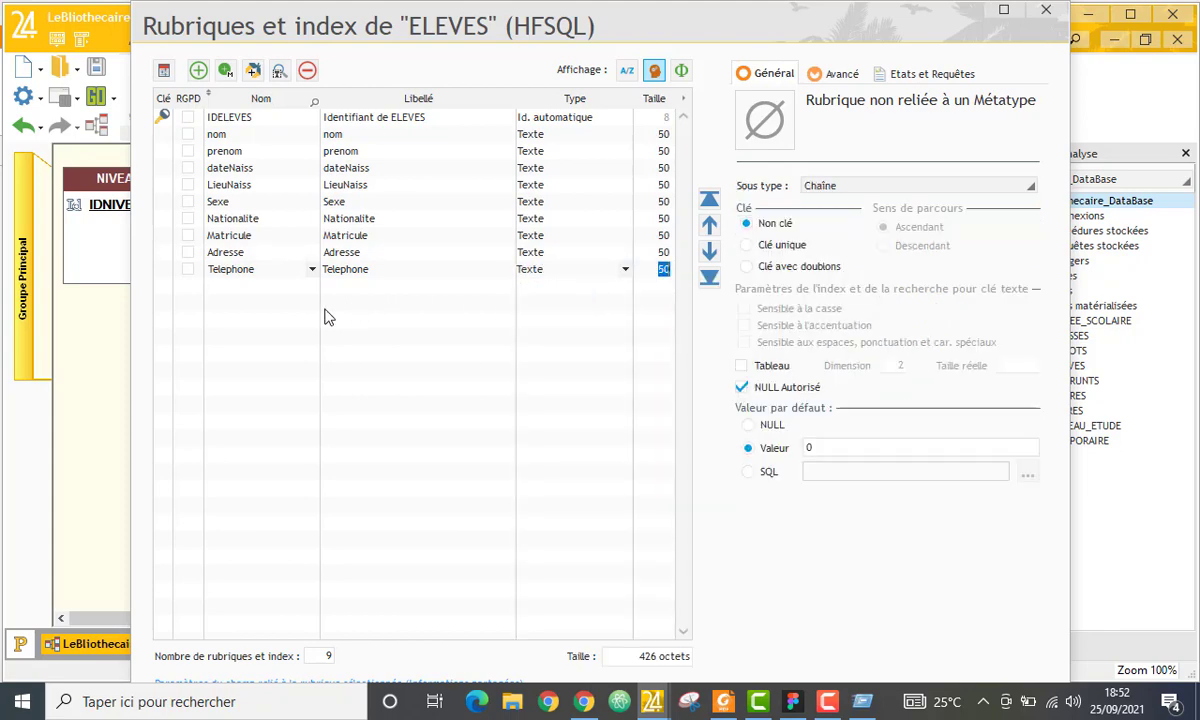
Add a field named Photo, with the label Photo, below Telephone in the ELEVES file.
click(245, 288)
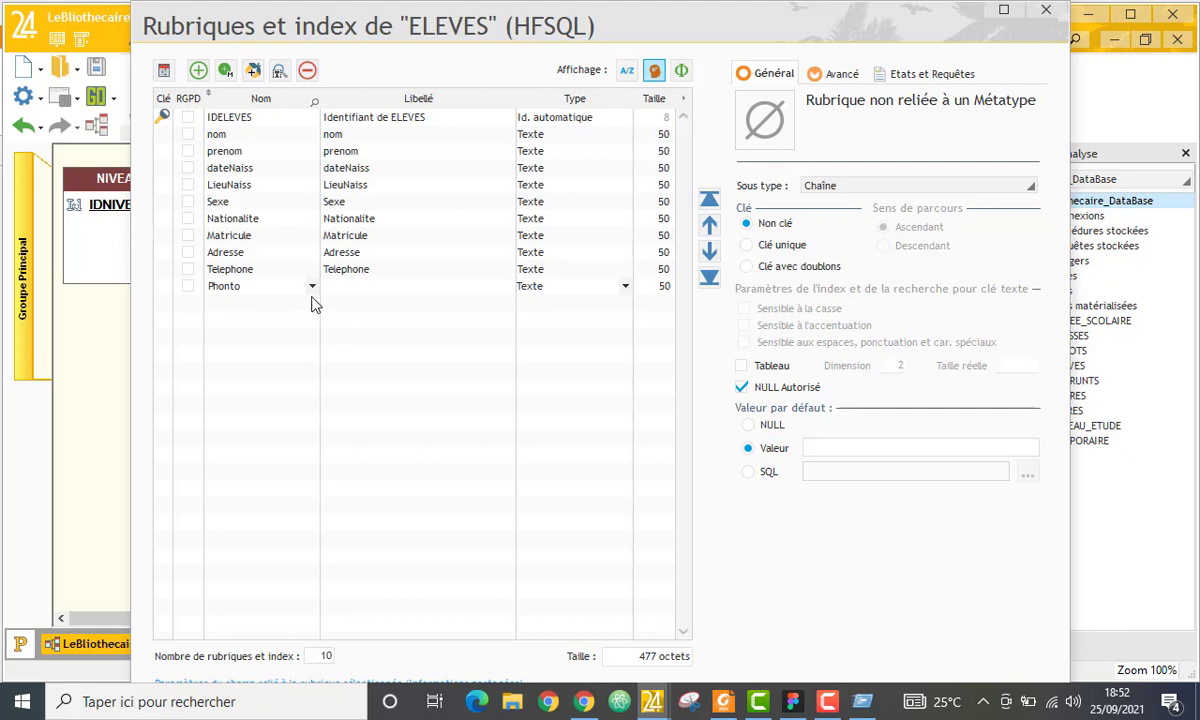
key(BackSpace)
key(BackSpace)
key(BackSpace)
key(BackSpace)
text(to)
key(Return)
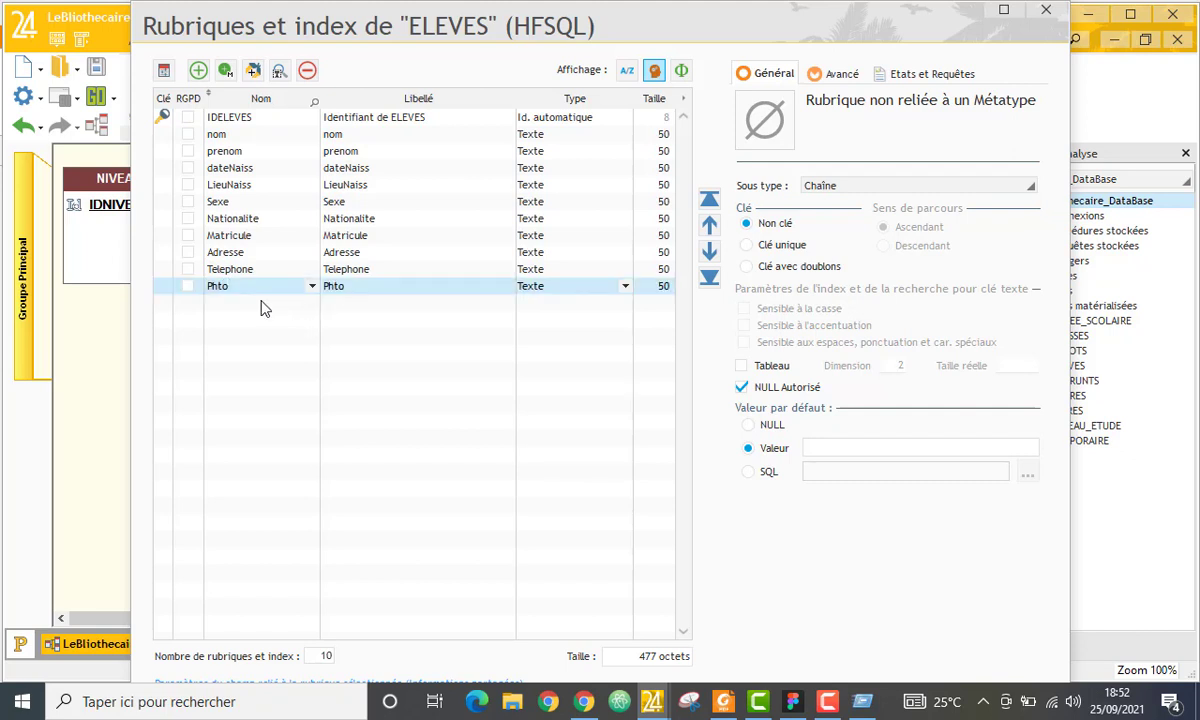
click(258, 287)
click(220, 290)
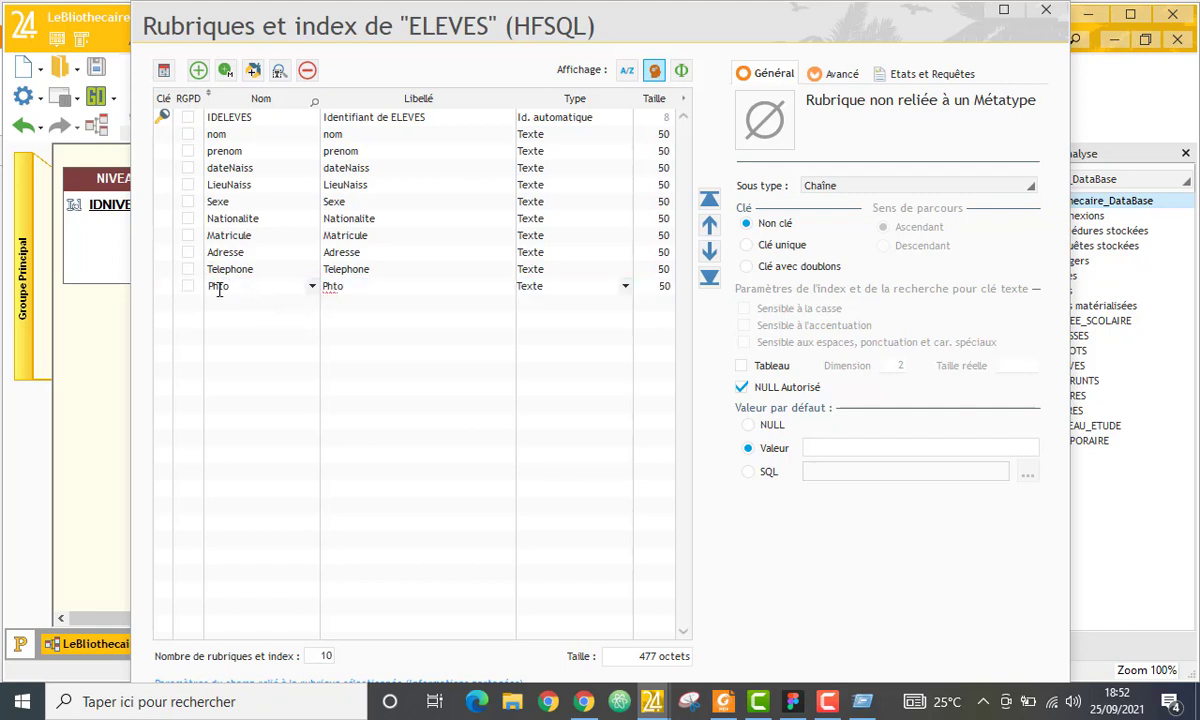
text(o)
click(333, 288)
click(333, 288)
text(o)
click(273, 320)
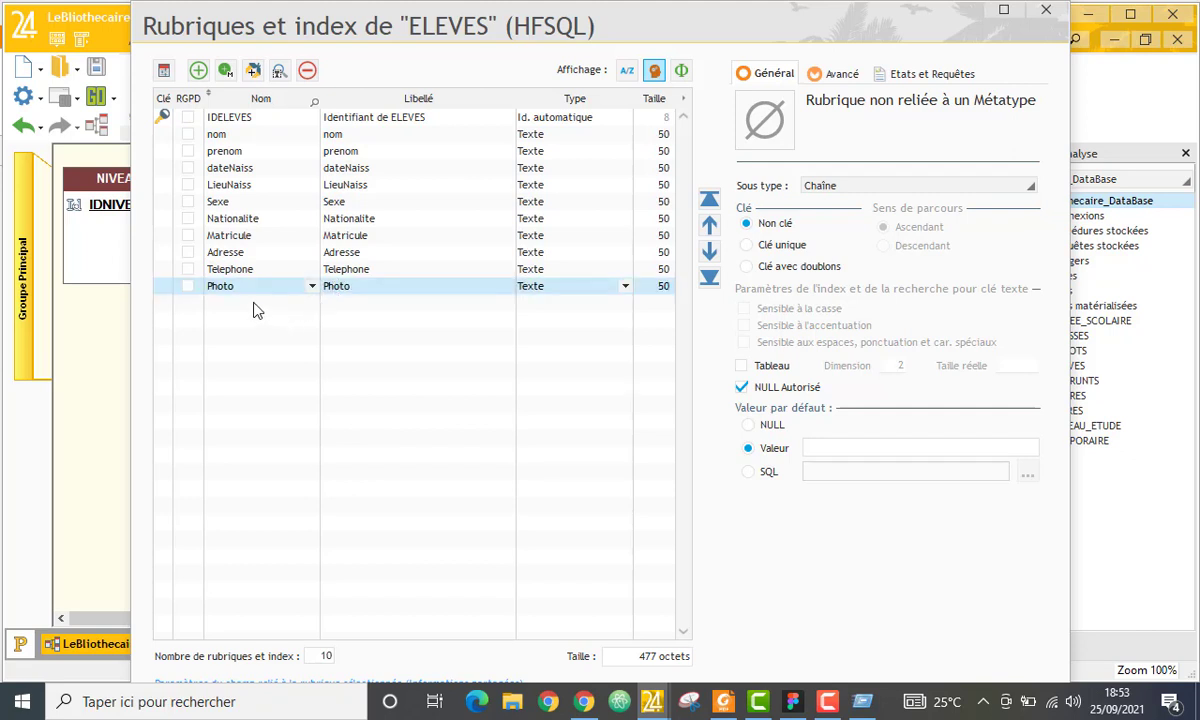
Set the Photo field's type to the sound, image and binary type and start a new field row below it.
click(625, 287)
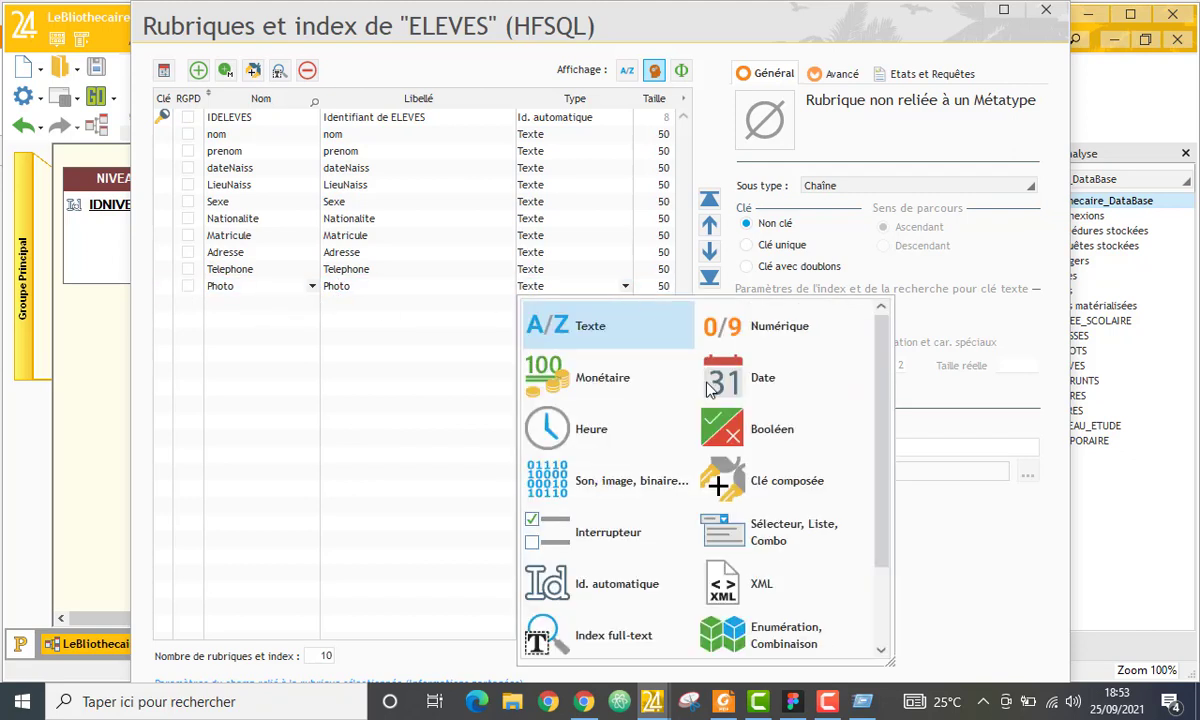
click(565, 454)
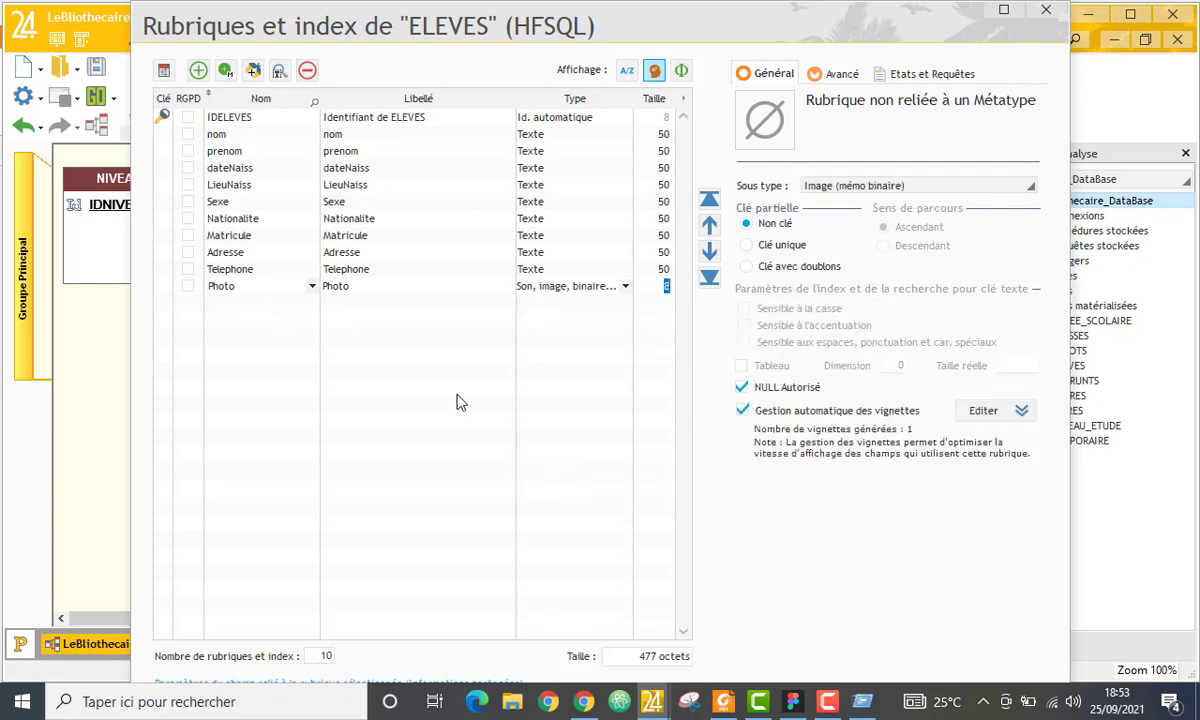
click(241, 314)
click(240, 305)
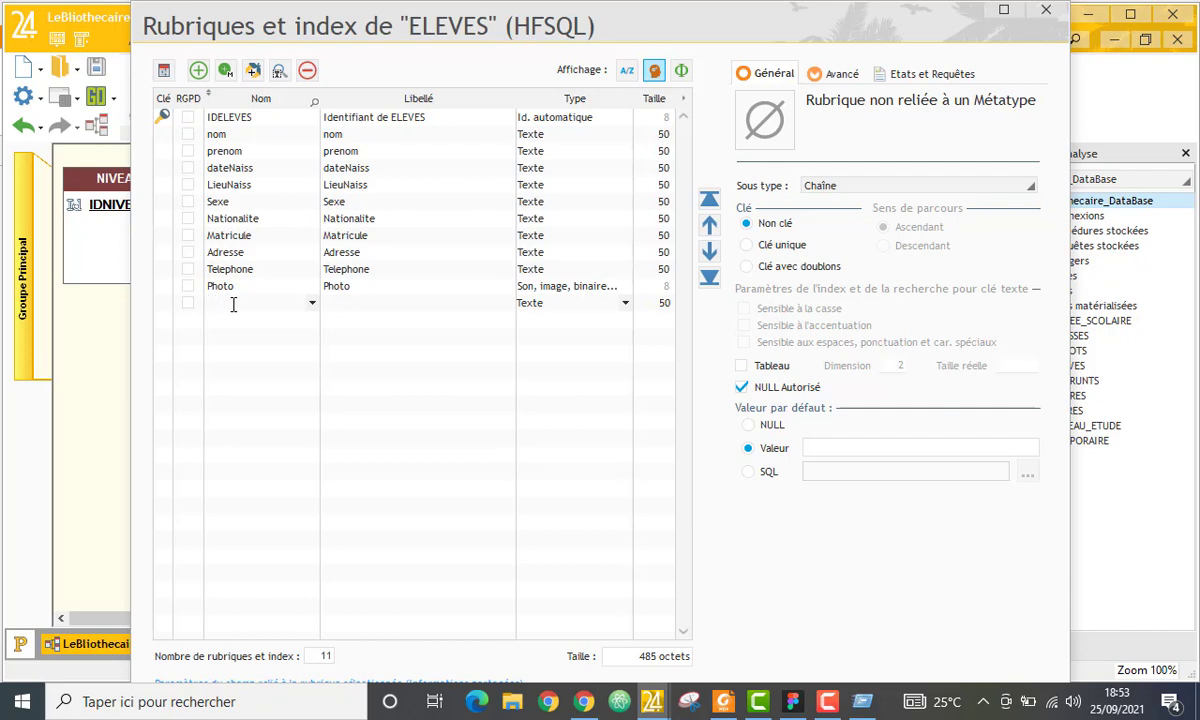
Add the text fields Code, TelephoneParent and NomParent below Photo in the ELEVES file.
text(Code)
click(394, 322)
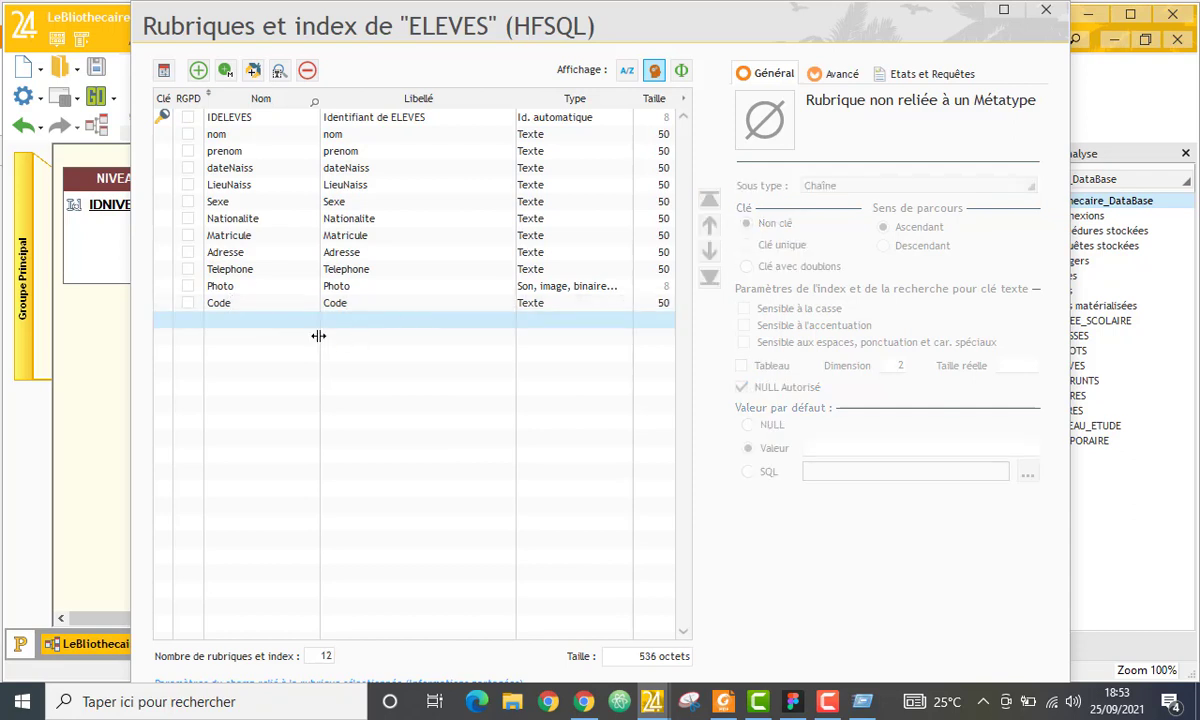
click(245, 327)
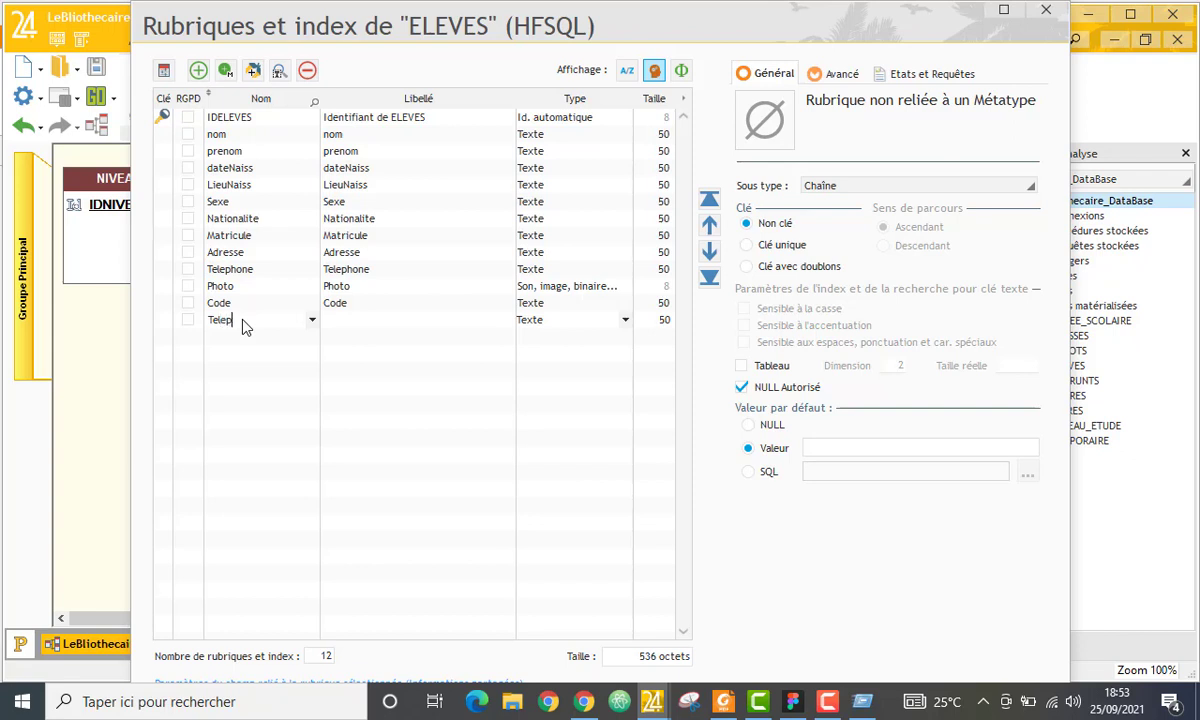
text(oneParent)
key(Tab)
key(Return)
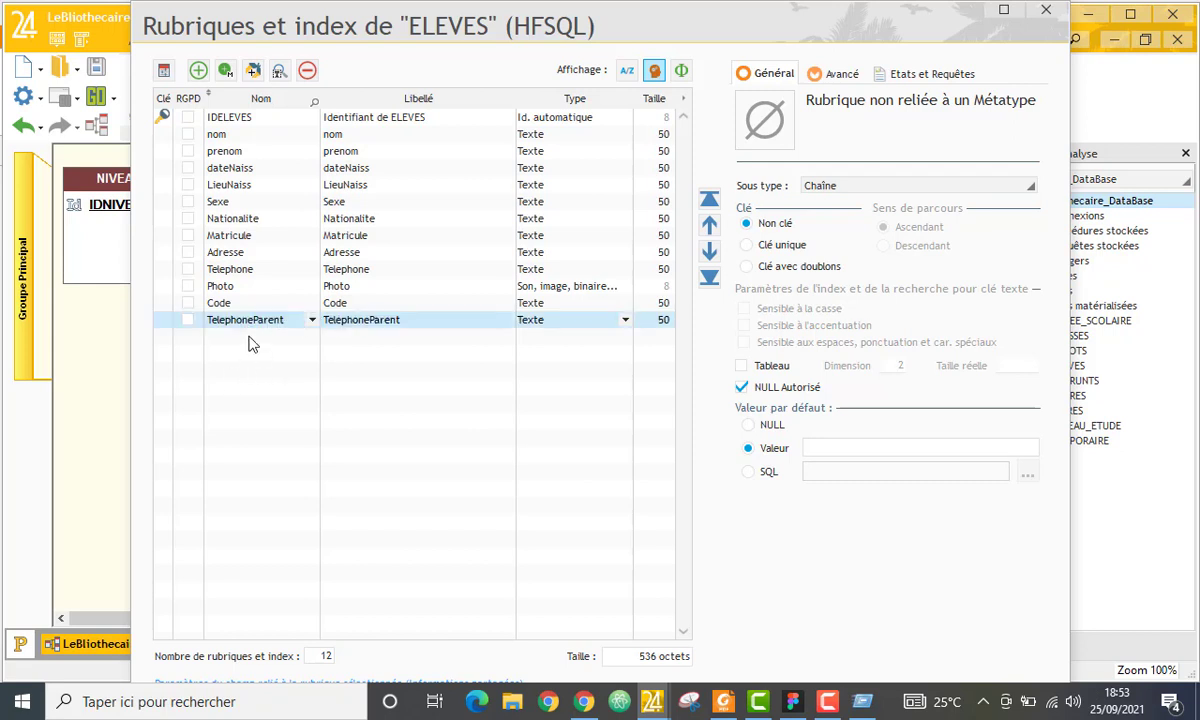
click(250, 344)
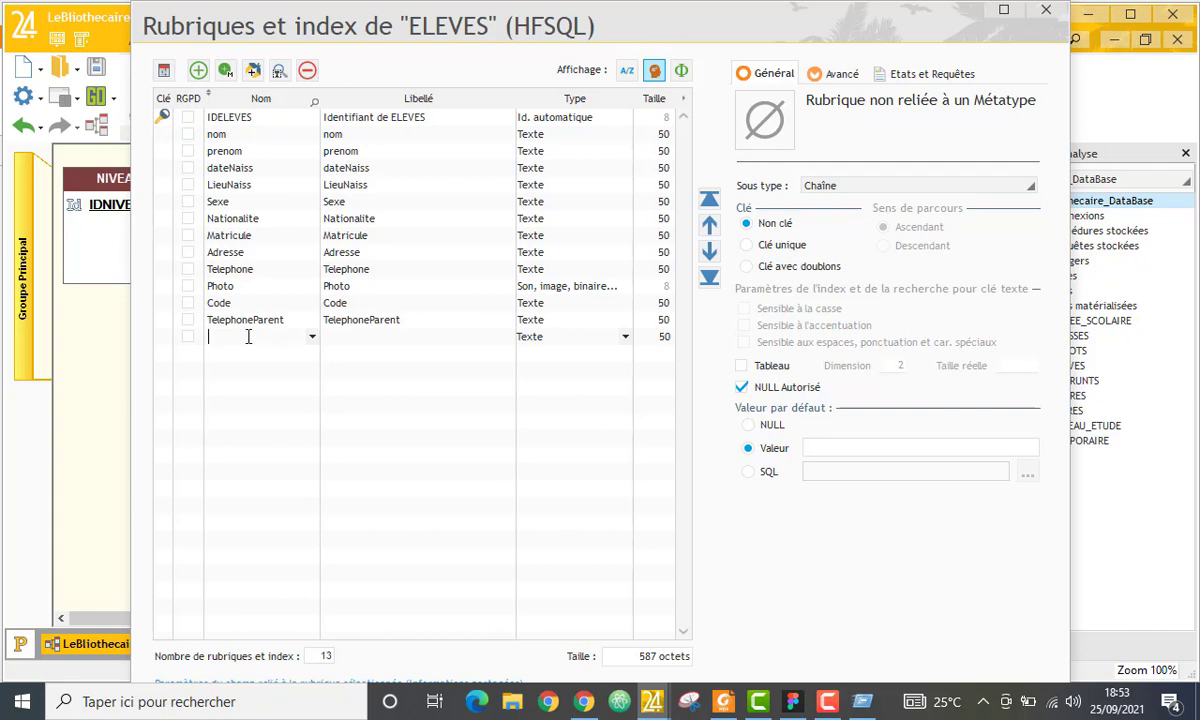
text(NomParent)
click(356, 340)
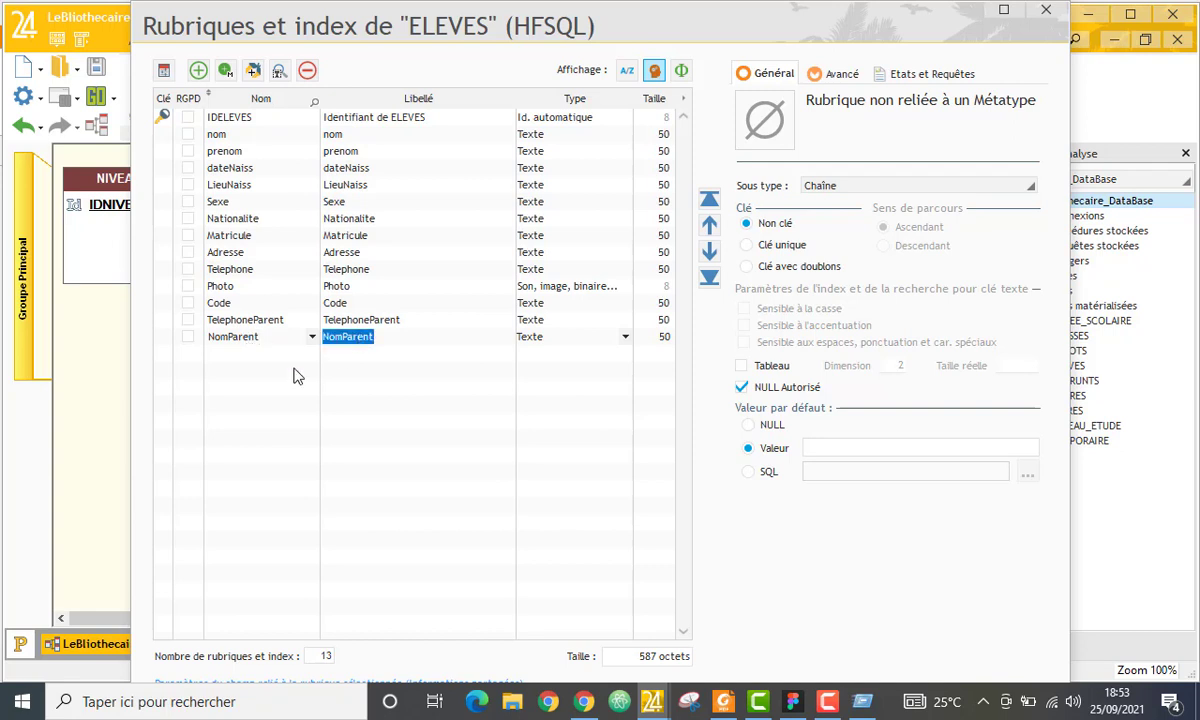
click(245, 367)
click(228, 360)
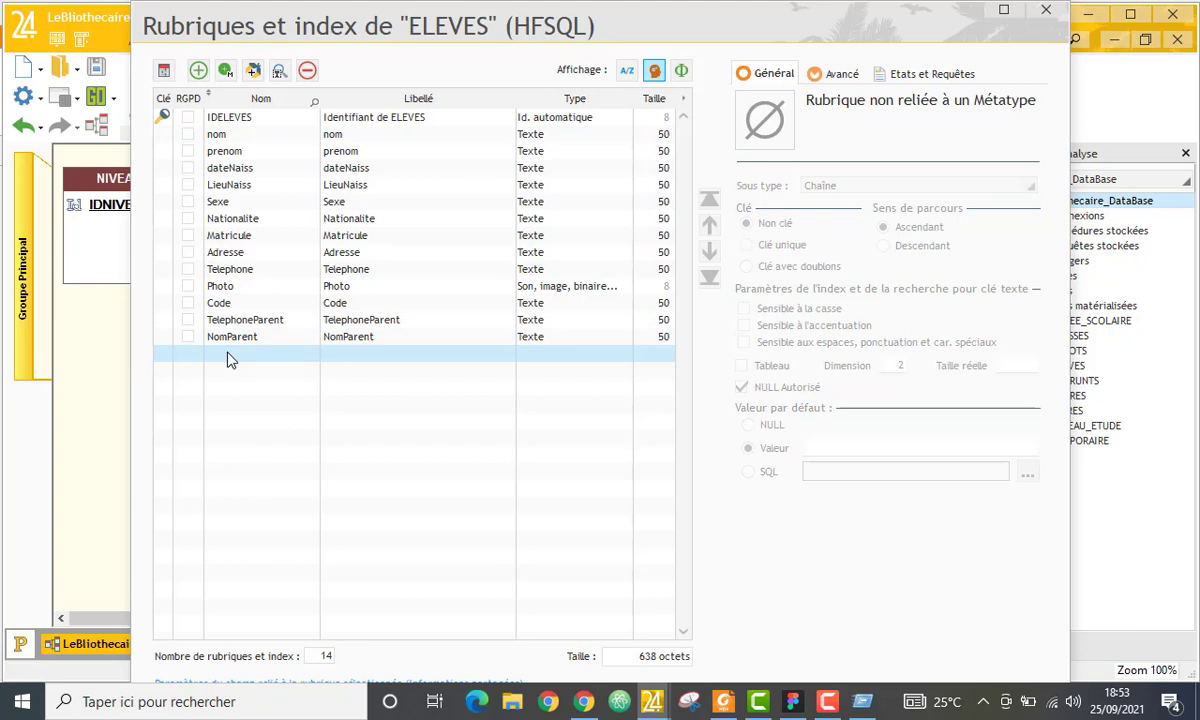
Add a field named Date, with the label Date and the type Date, below NomParent in the ELEVES file.
click(228, 354)
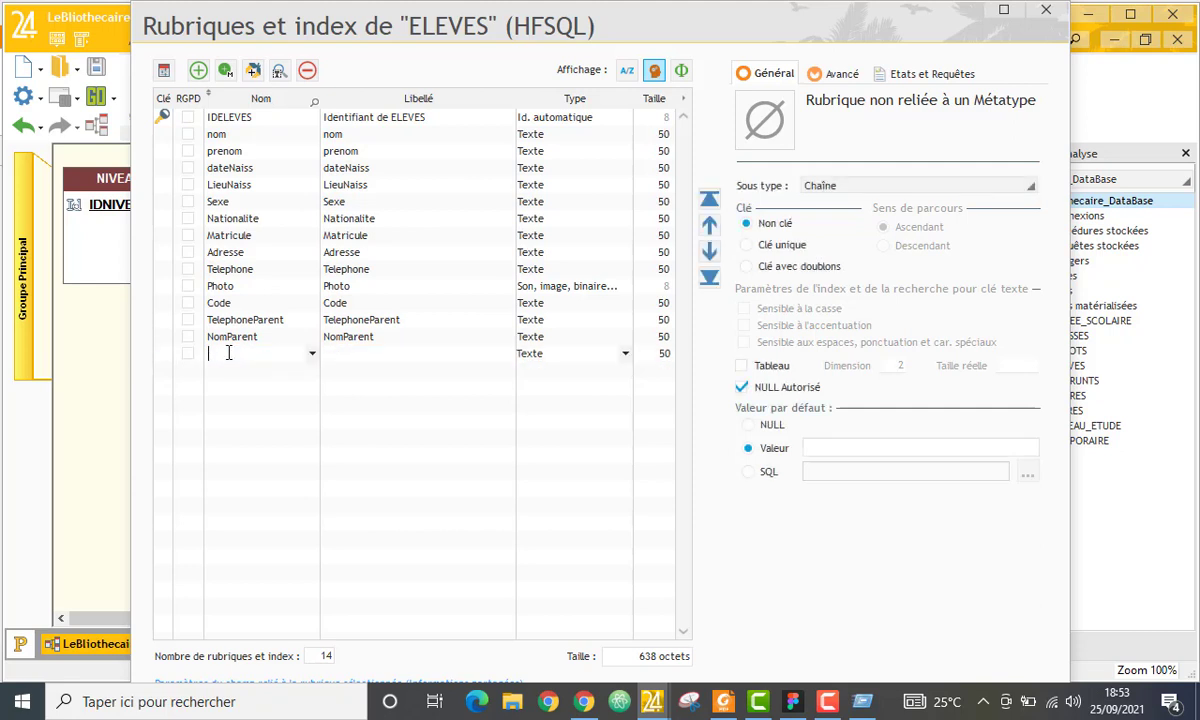
text(Date)
key(Tab)
click(590, 357)
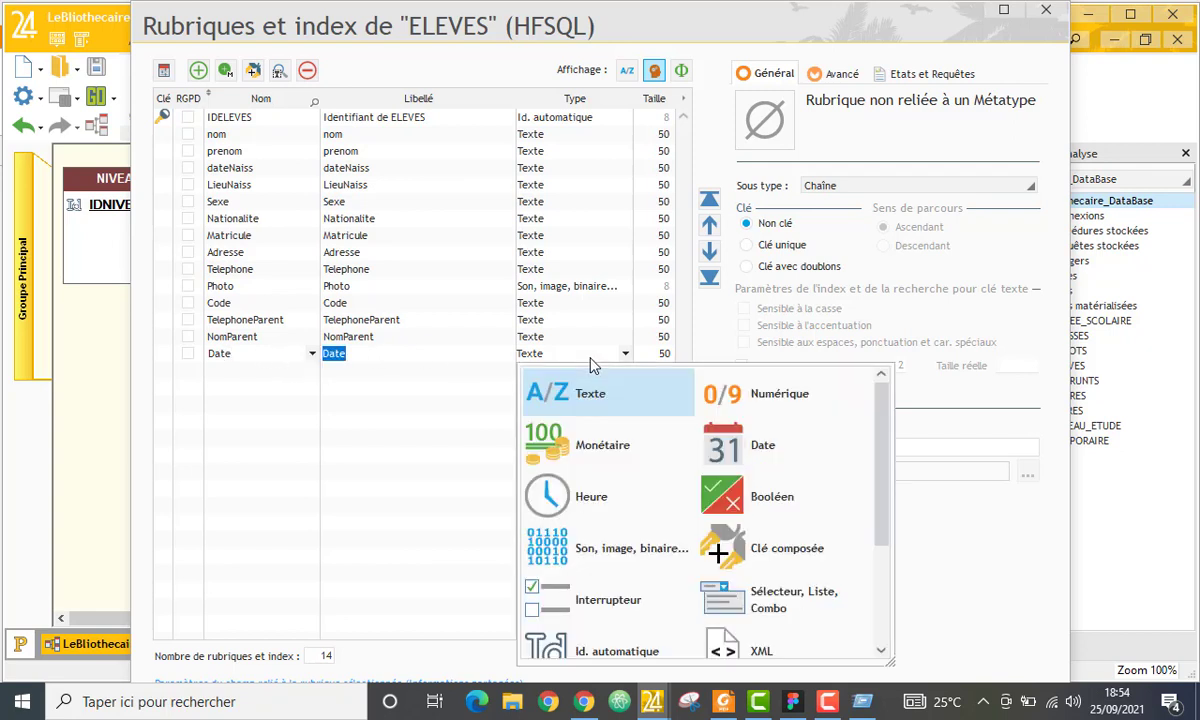
click(718, 432)
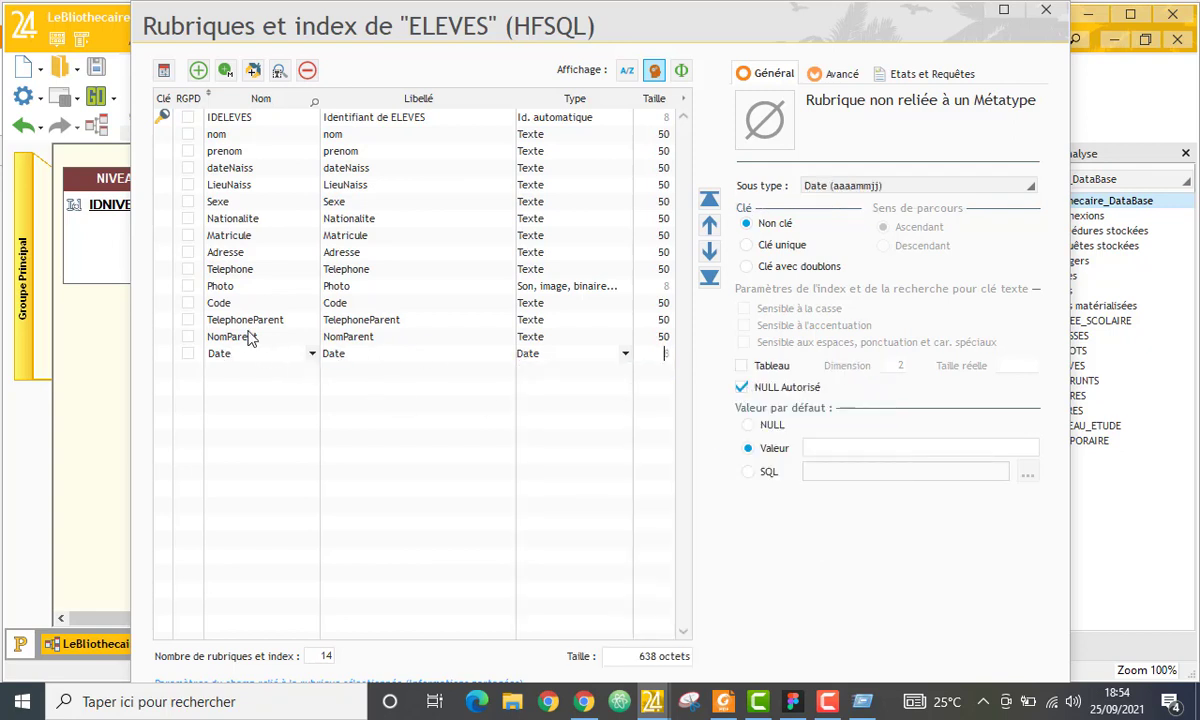
key(Tab)
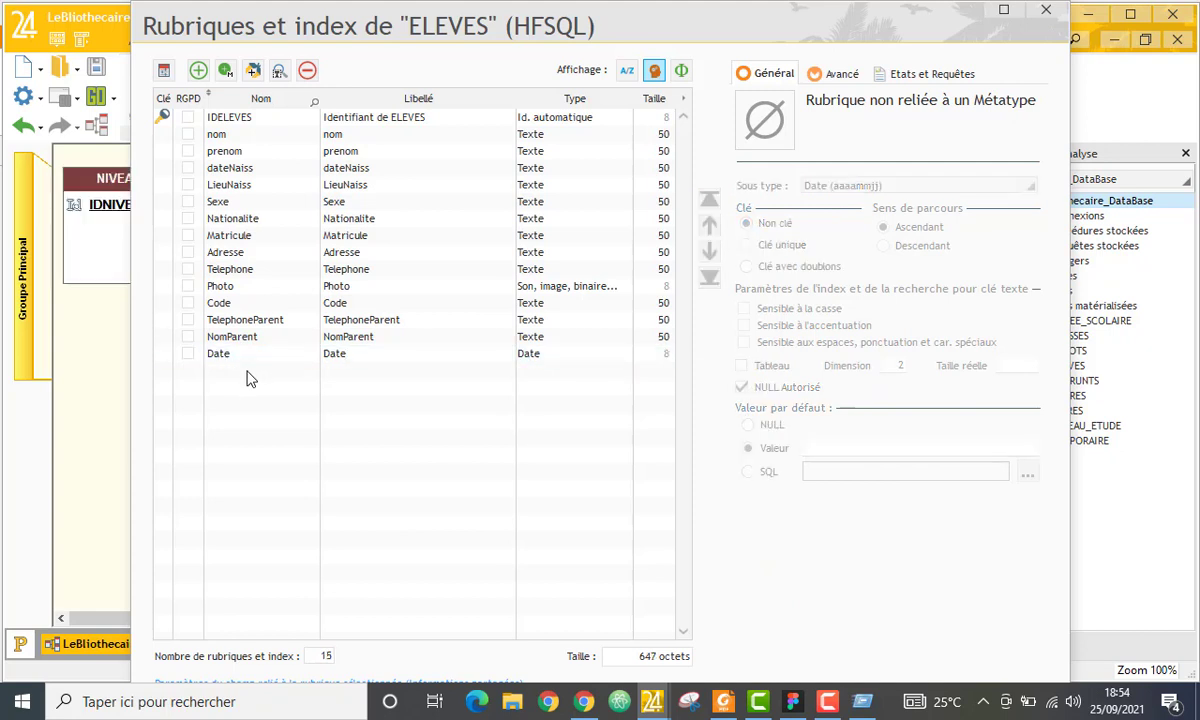
Add a field named Heure, with the label Heure and the type Heure, below Date in the ELEVES file.
text(re)
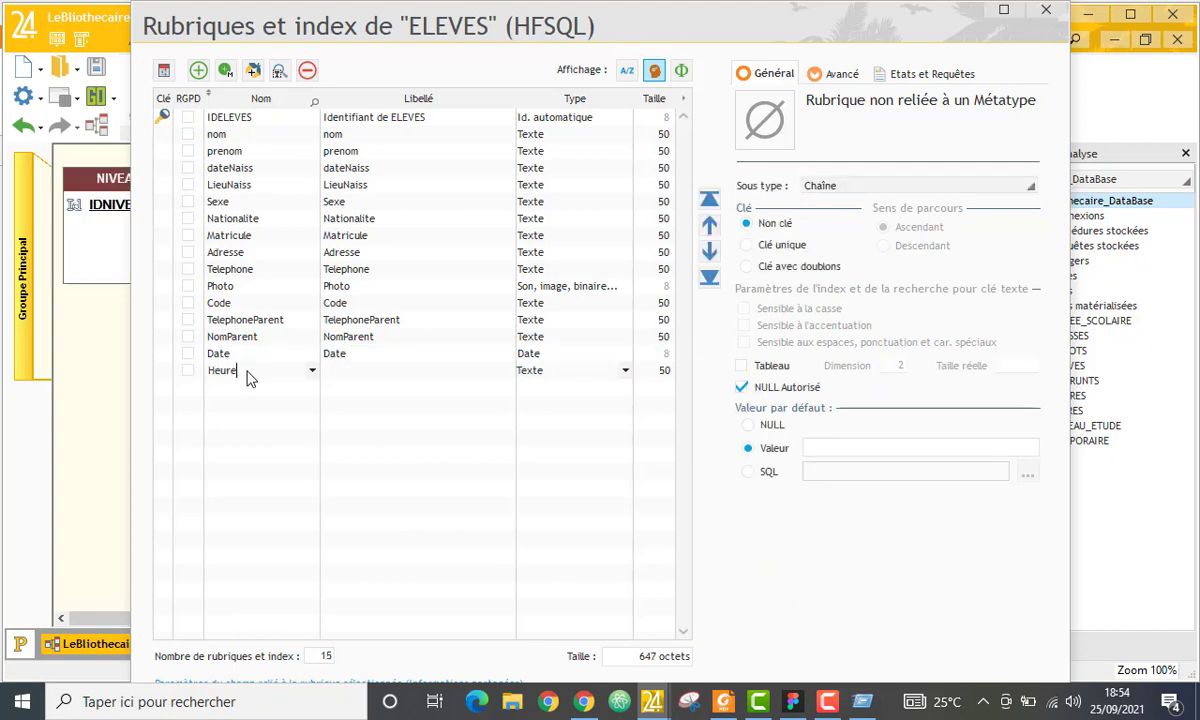
click(409, 399)
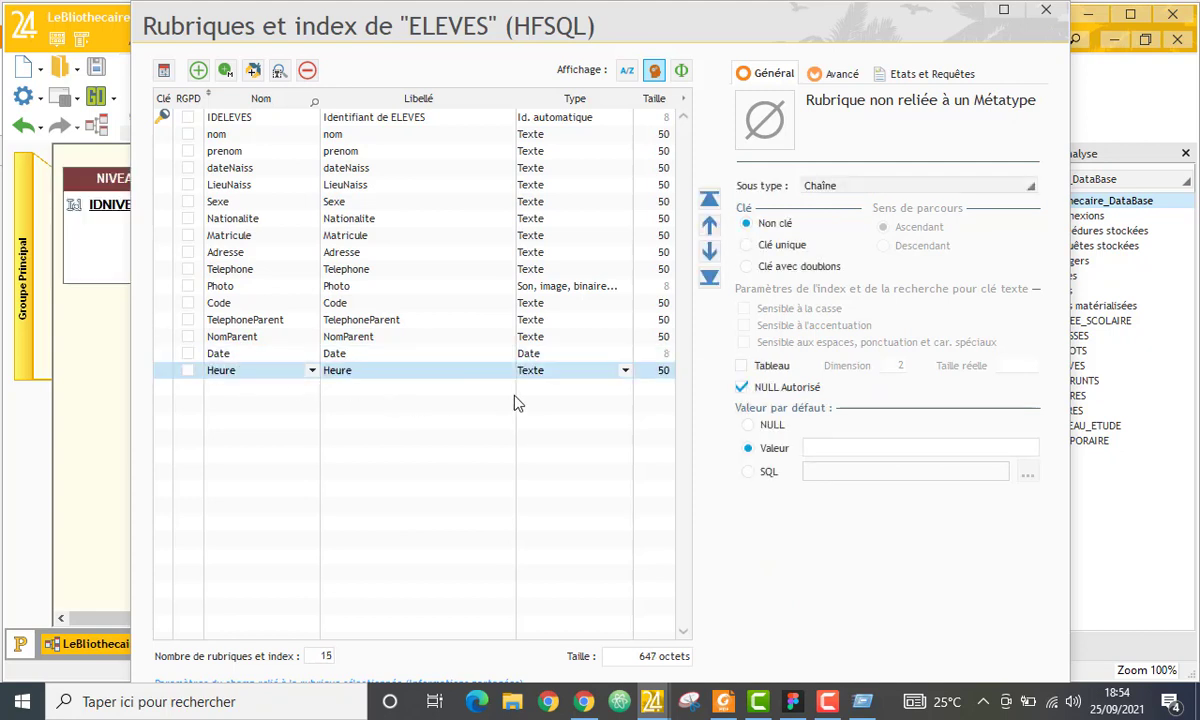
click(624, 371)
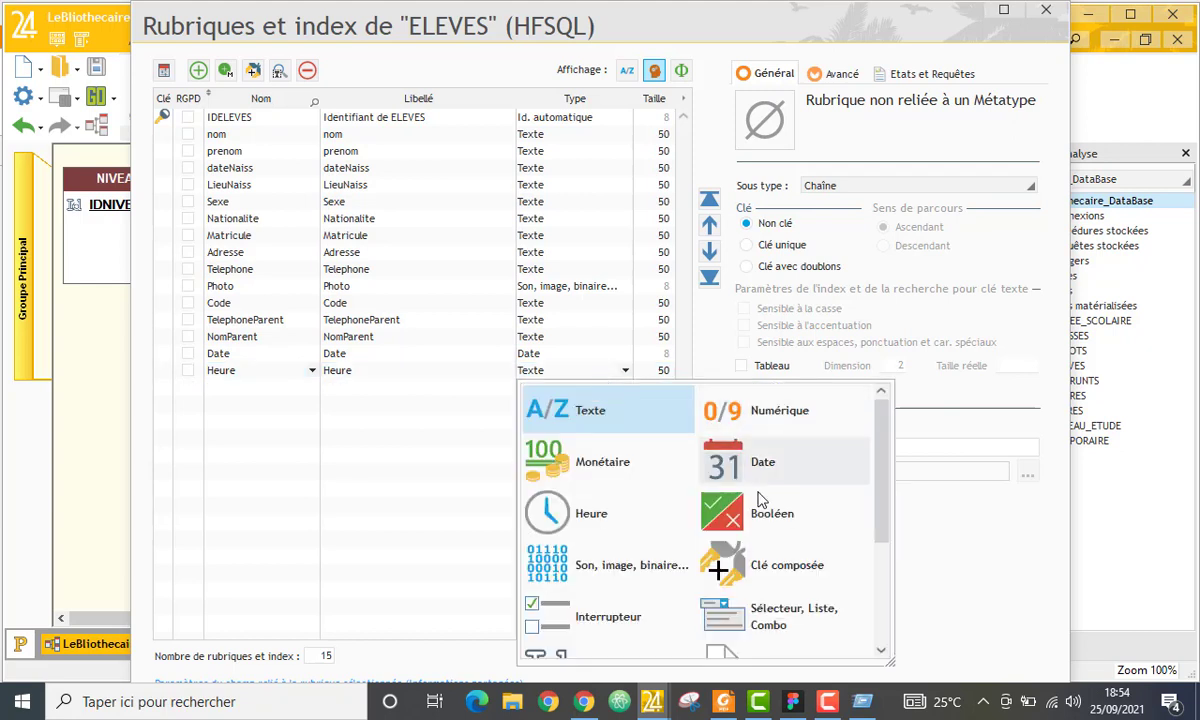
click(595, 525)
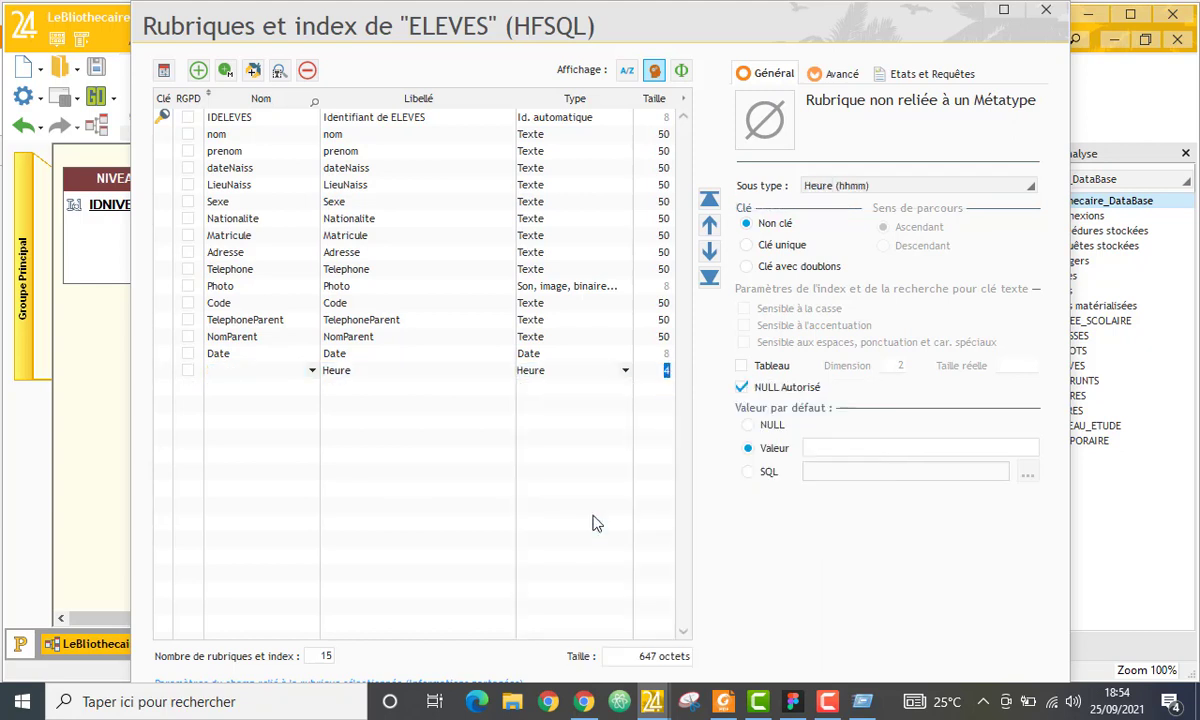
click(610, 372)
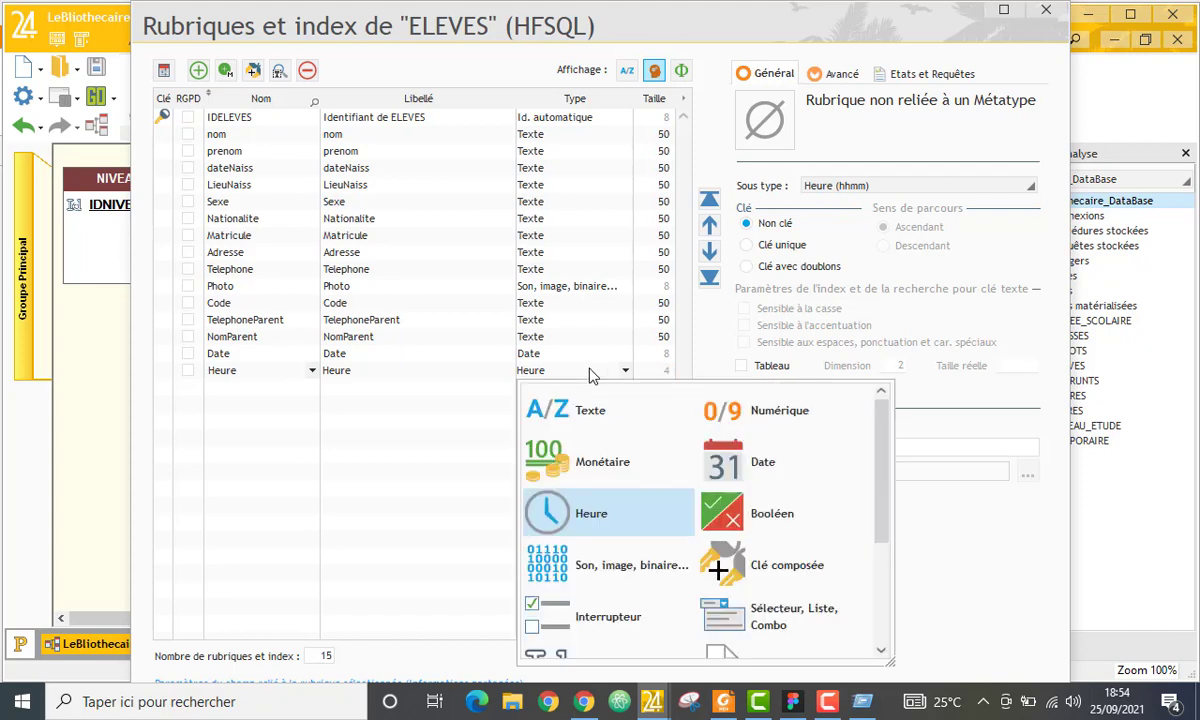
click(502, 369)
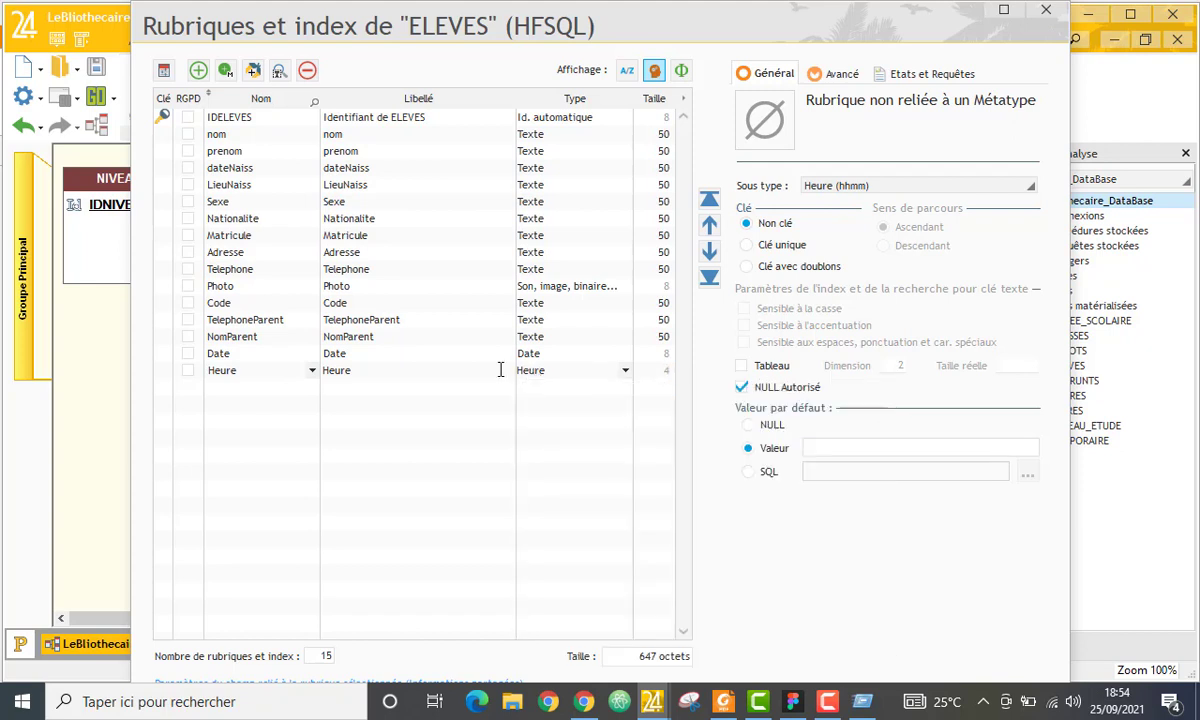
click(357, 371)
Define the Date and Heure fields of the ELEVES file as keys with duplicates (Clé avec doublons).
click(361, 354)
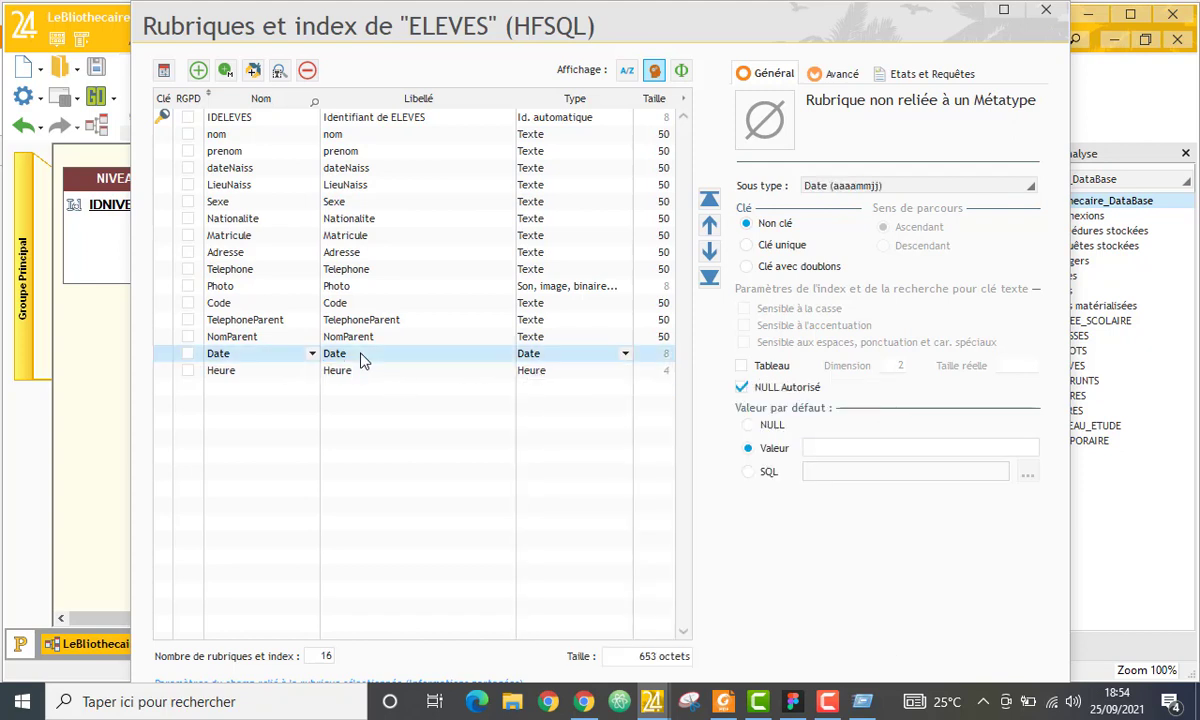
click(768, 266)
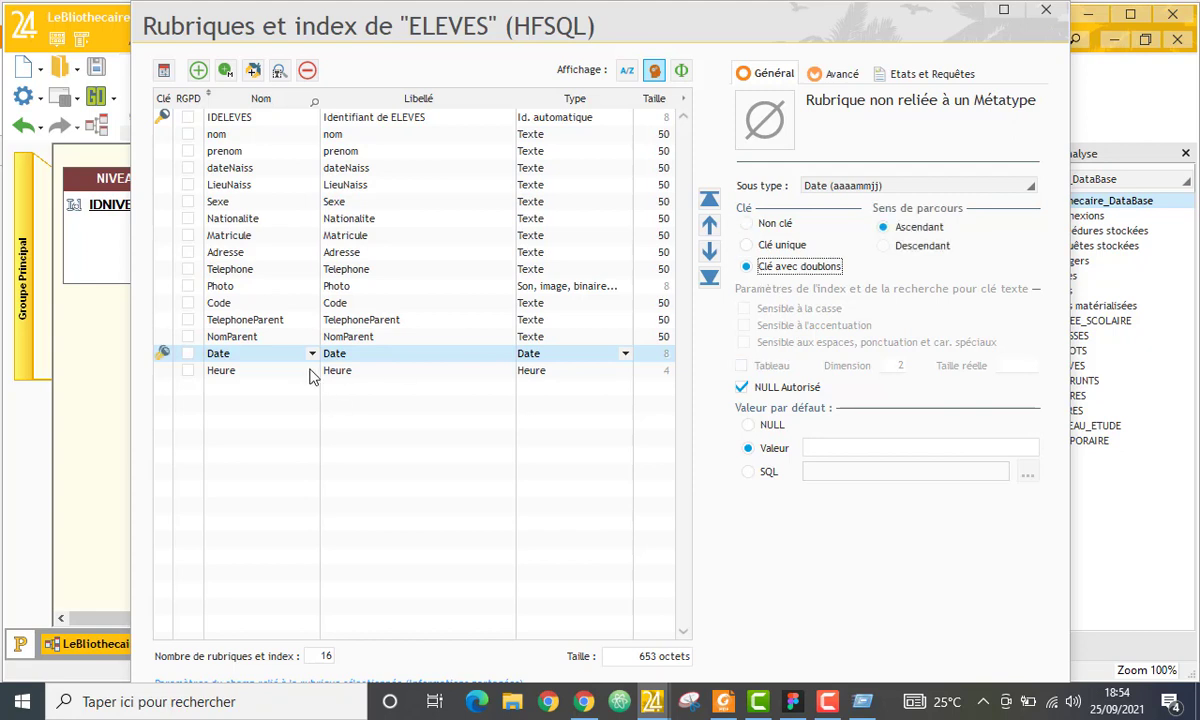
click(259, 387)
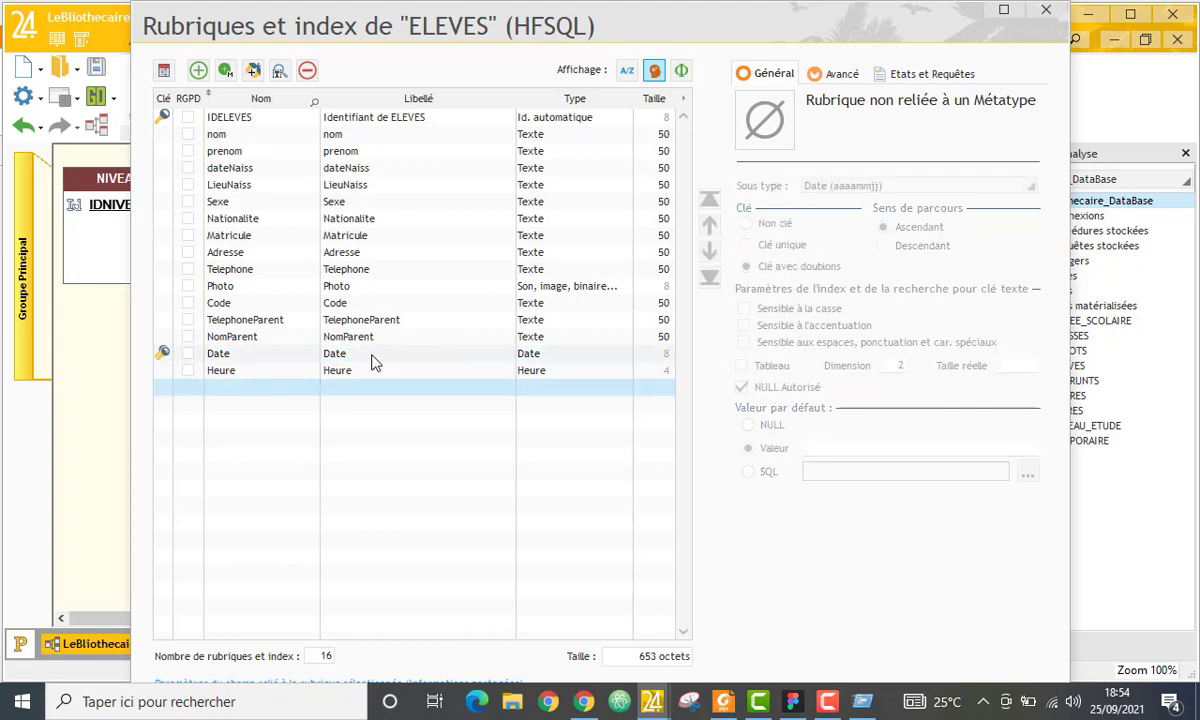
click(288, 373)
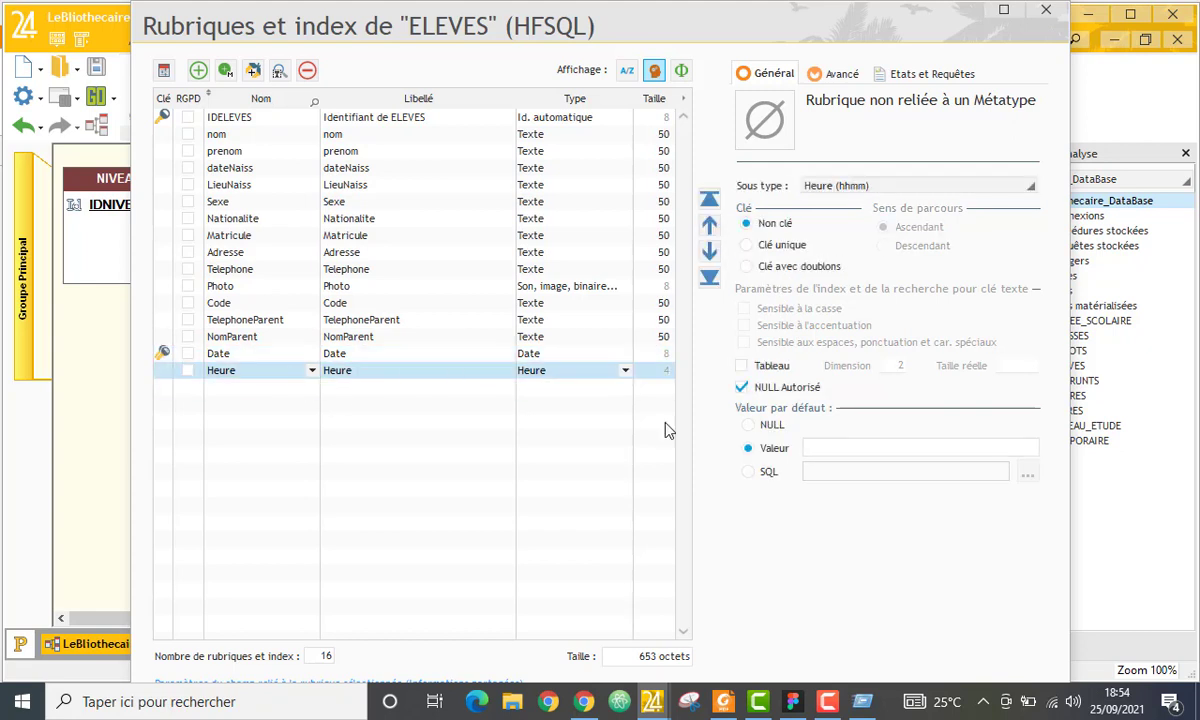
click(753, 267)
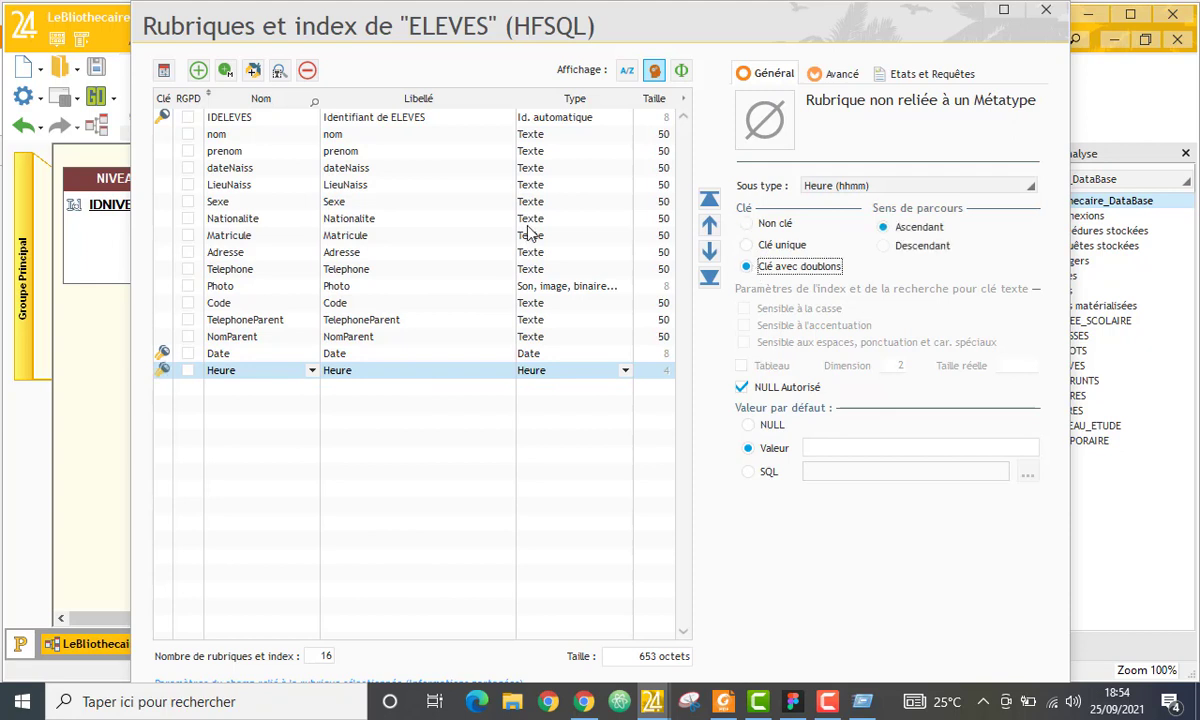
Define the nom, prenom and Sexe fields of the ELEVES file as keys with duplicates (Clé avec doublons).
click(242, 133)
click(766, 267)
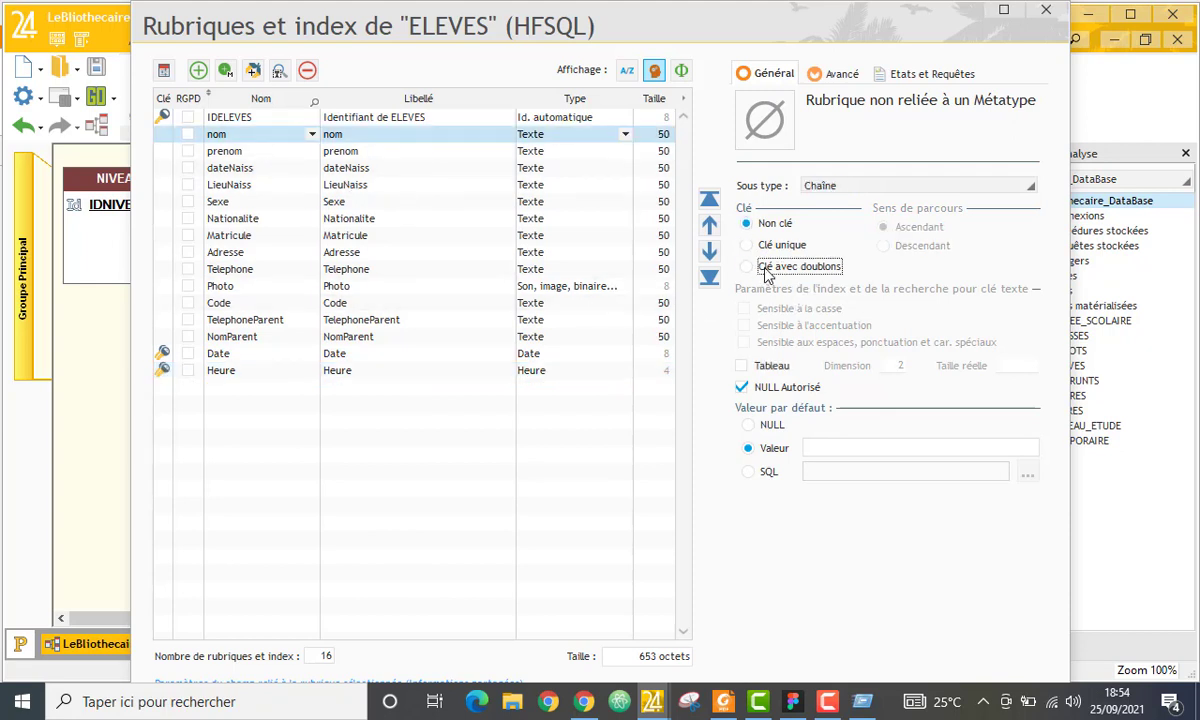
click(262, 151)
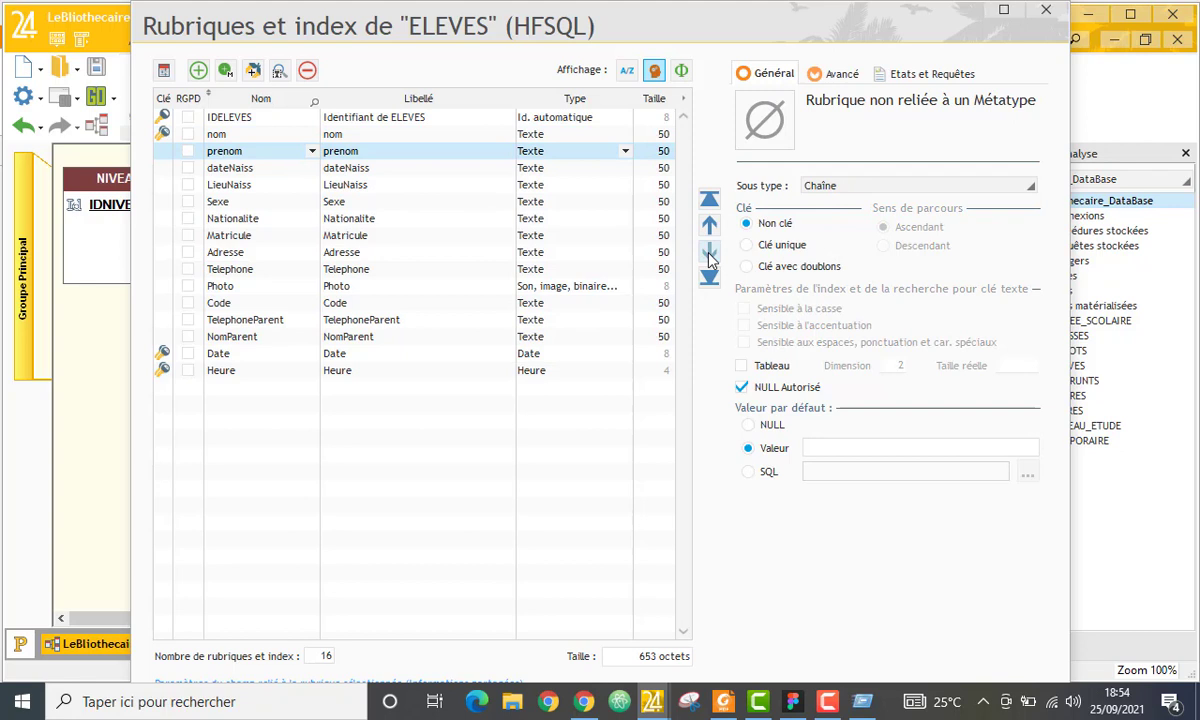
click(784, 270)
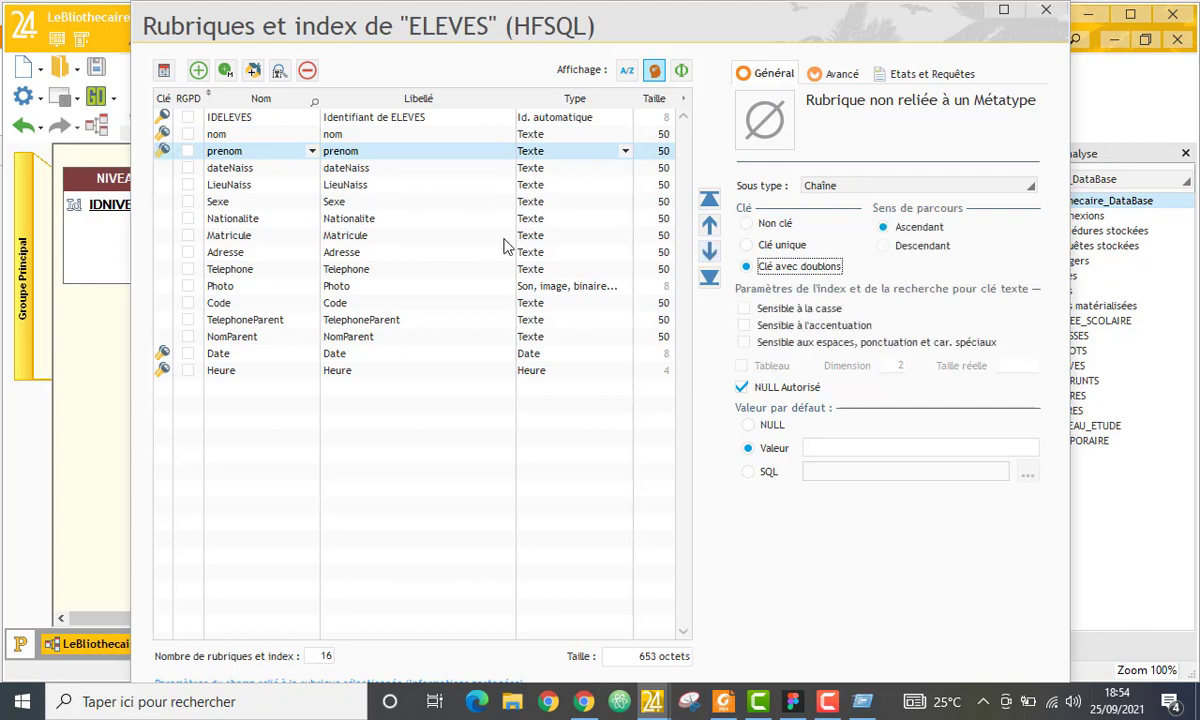
click(245, 203)
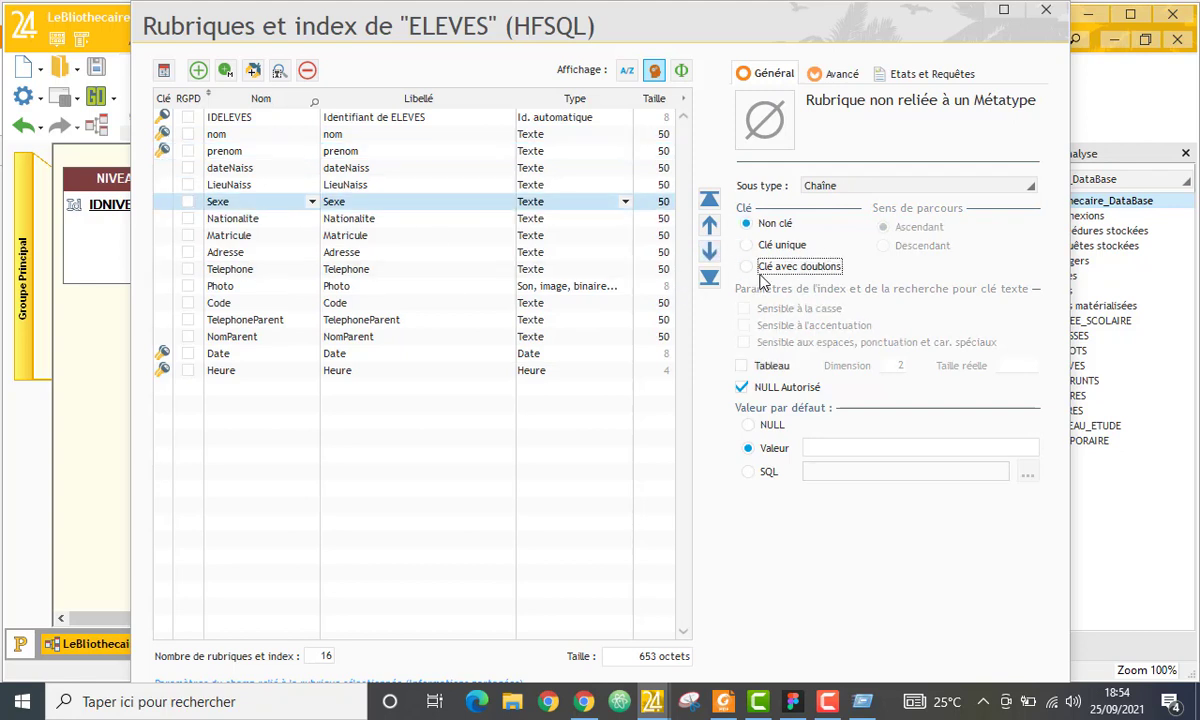
click(775, 267)
Define Nationalite, Matricule and Code as keys with duplicates (Clé avec doublons) and validate the ELEVES file's fields.
click(280, 218)
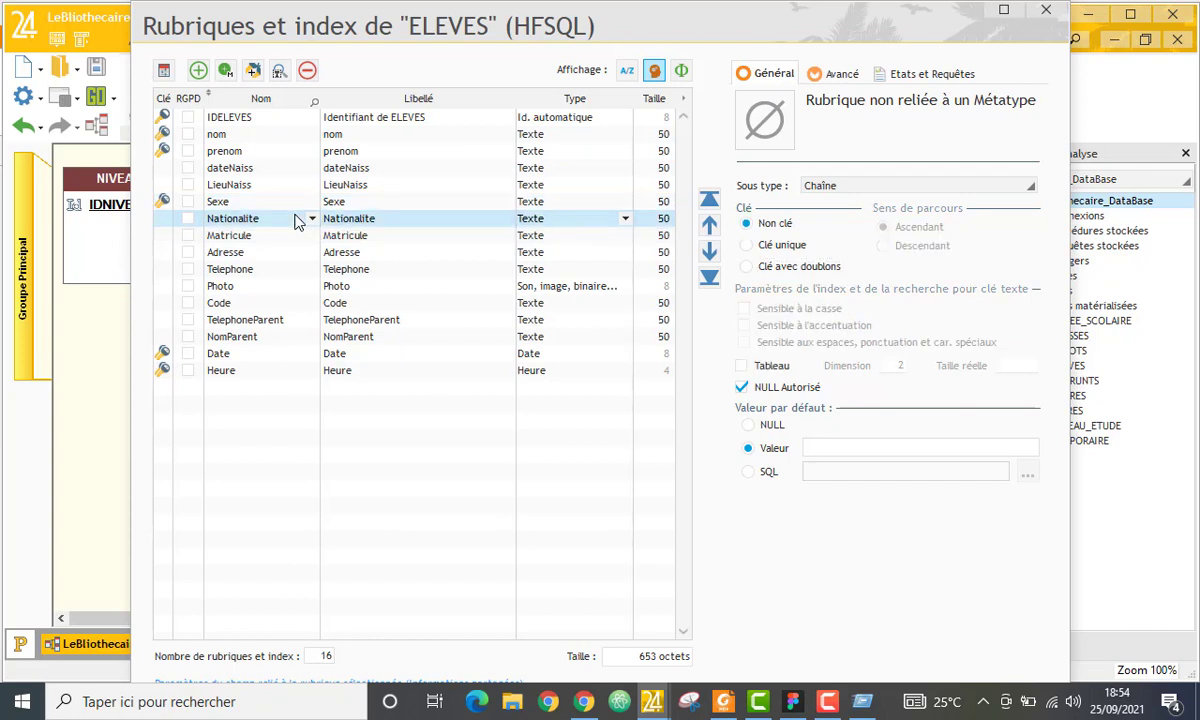
click(752, 267)
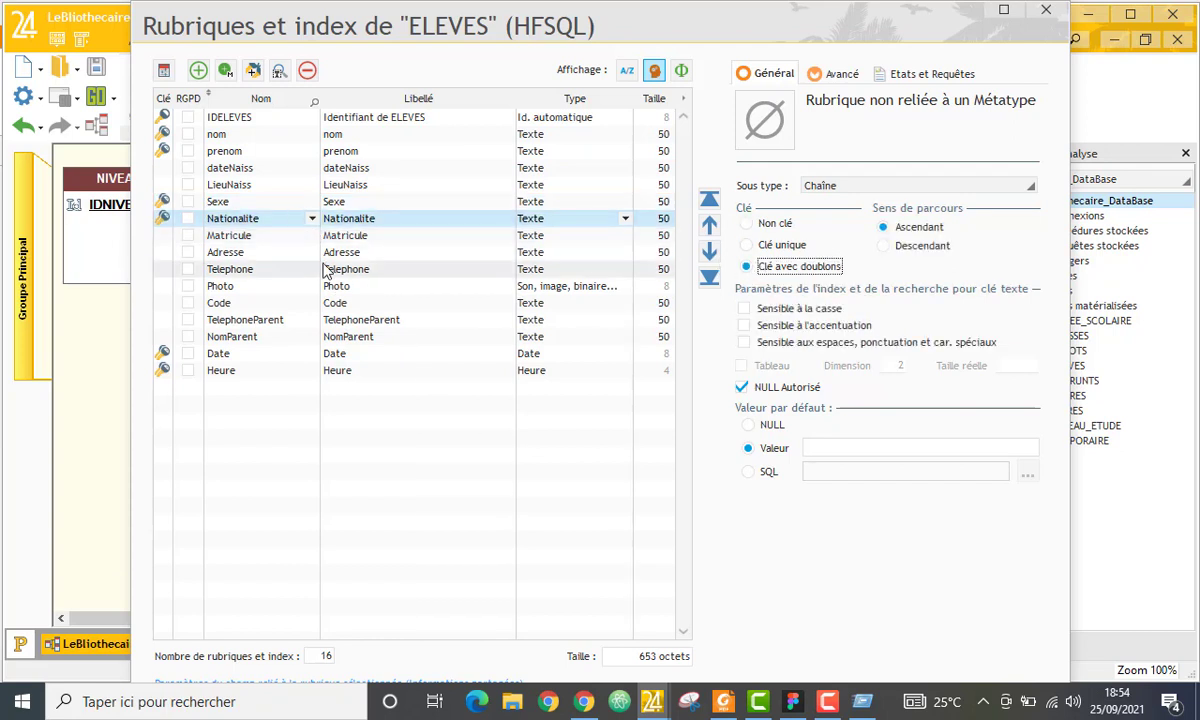
click(300, 236)
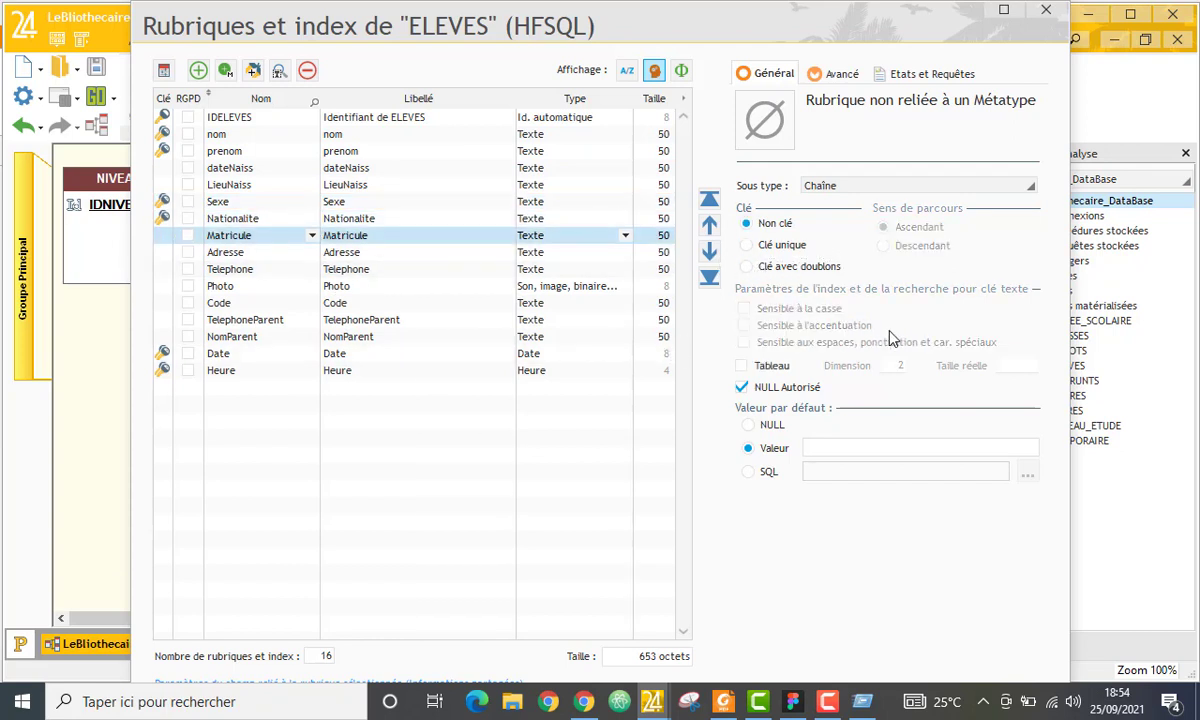
click(773, 270)
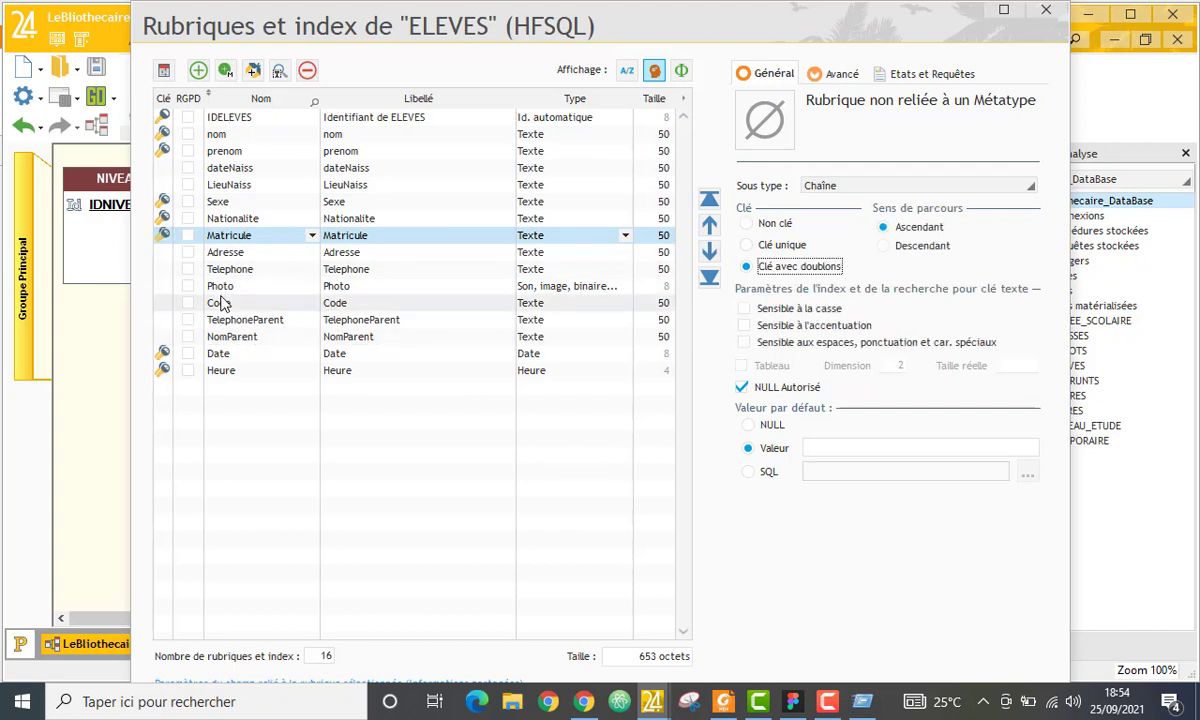
click(255, 301)
click(775, 267)
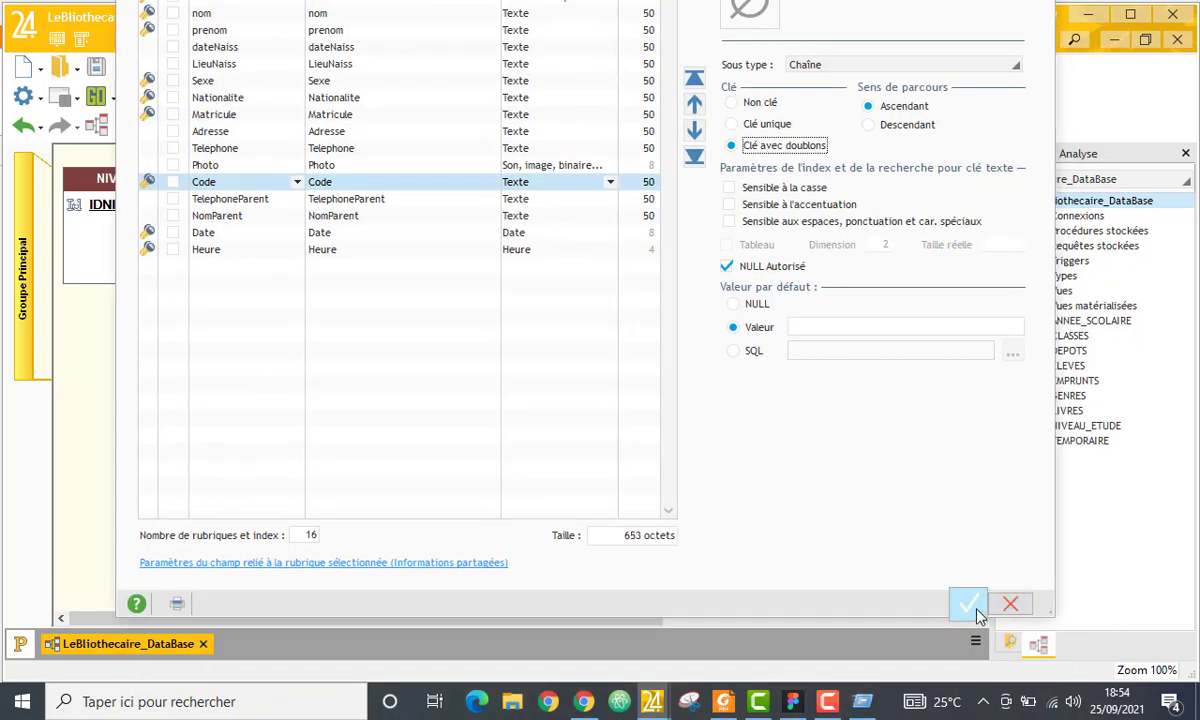
click(978, 610)
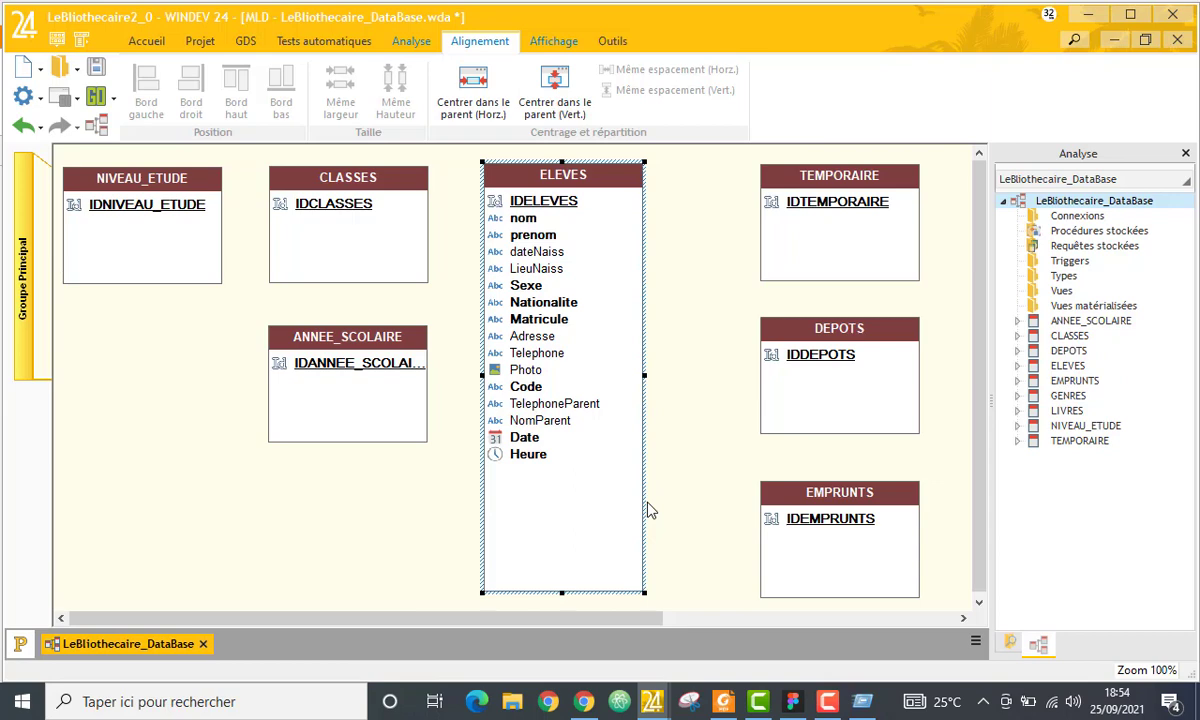
Add a text field named classes, with the label classes, below IDCLASSES in the CLASSES file and validate it.
click(308, 218)
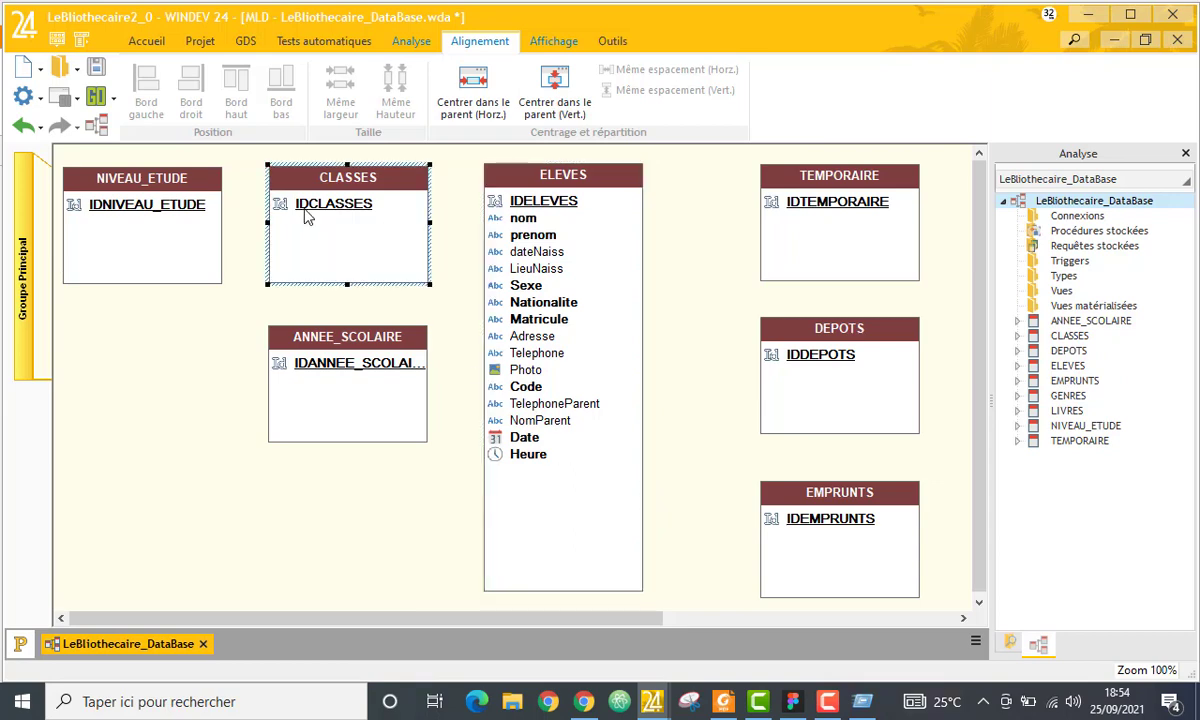
double_click(308, 218)
click(245, 143)
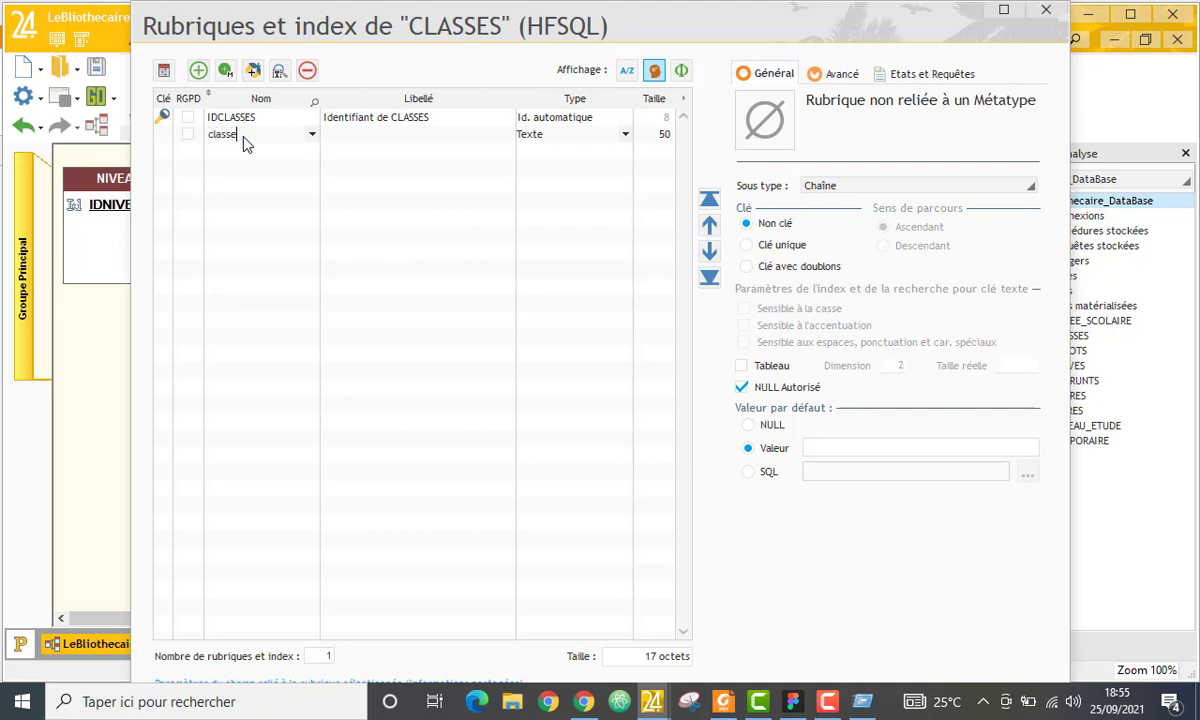
click(367, 140)
click(450, 221)
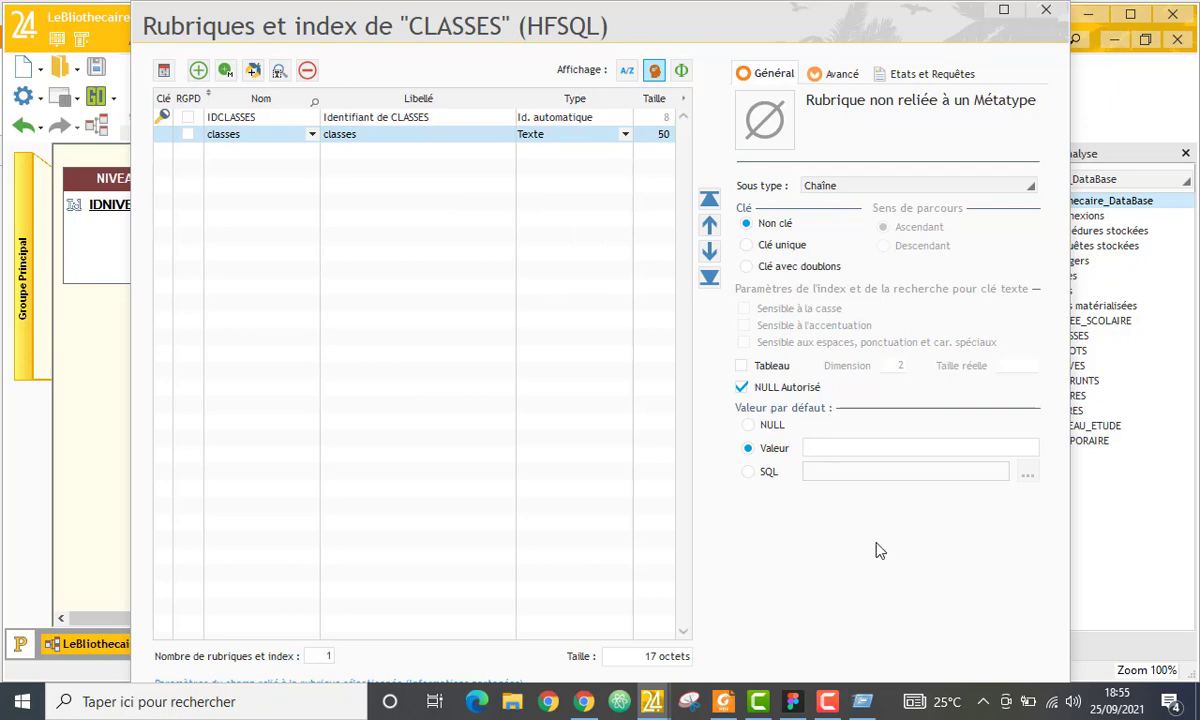
drag(876, 542, 853, 426)
click(960, 608)
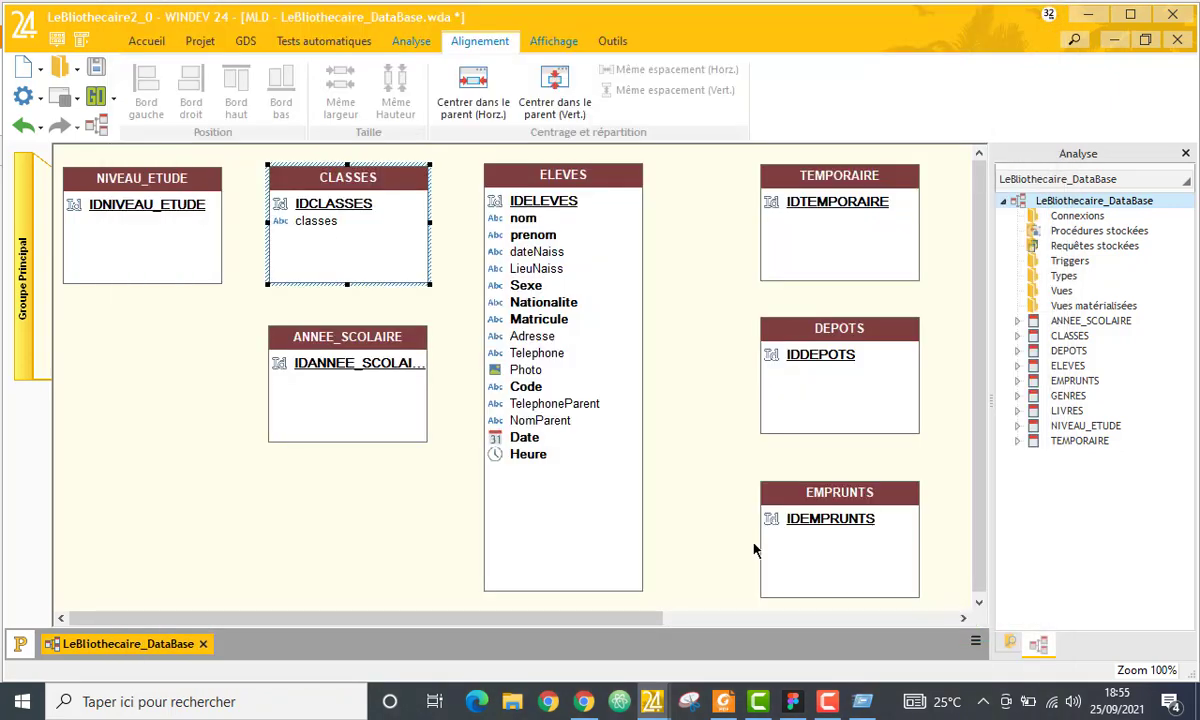
Add a text field named anneescolaire below IDANNEE_SCOLAIRE in the ANNEE_SCOLAIRE file.
click(336, 390)
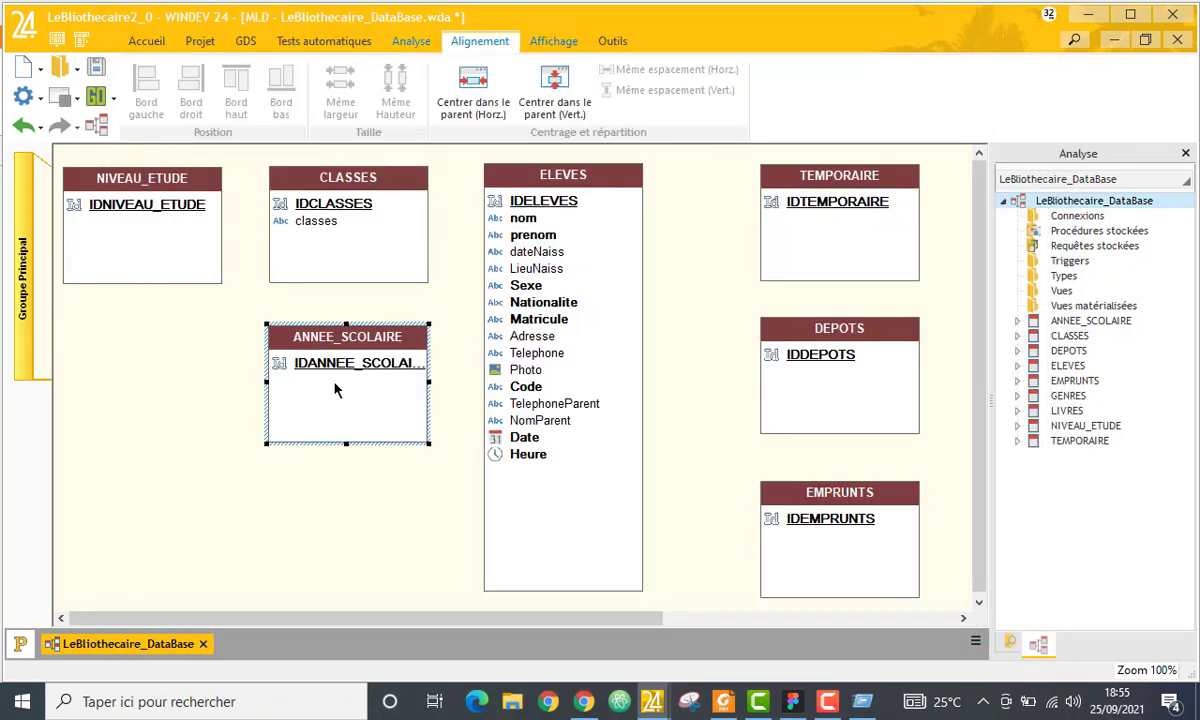
double_click(336, 390)
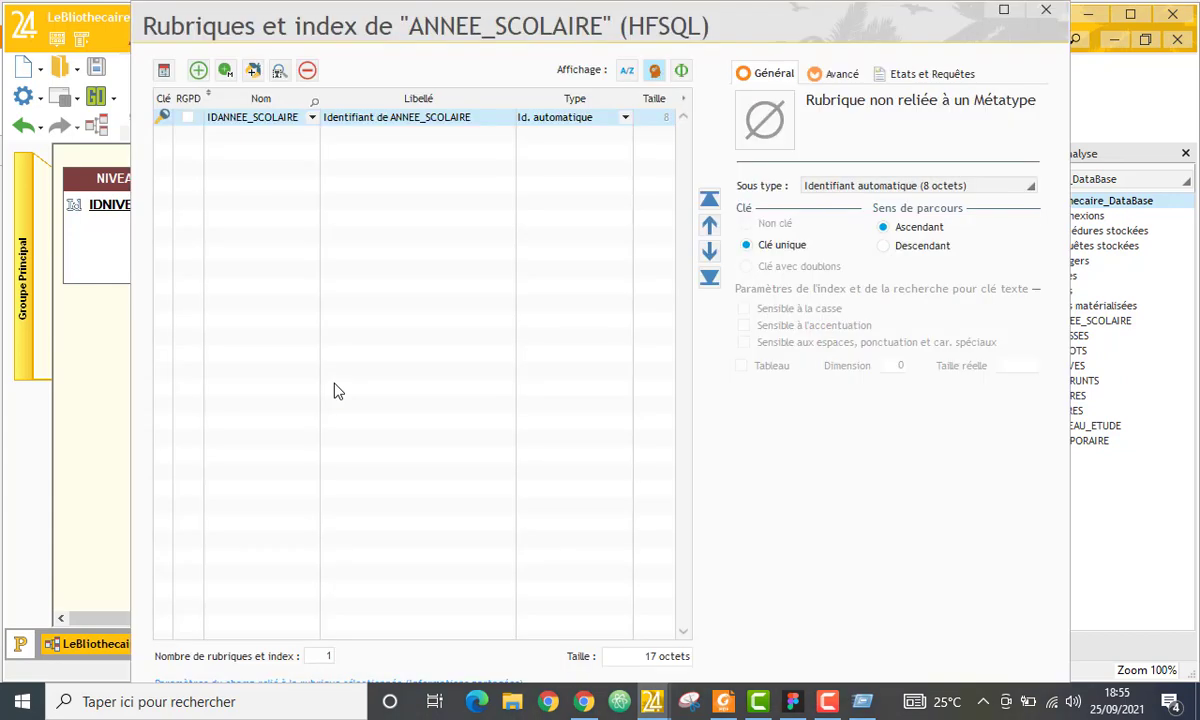
click(254, 149)
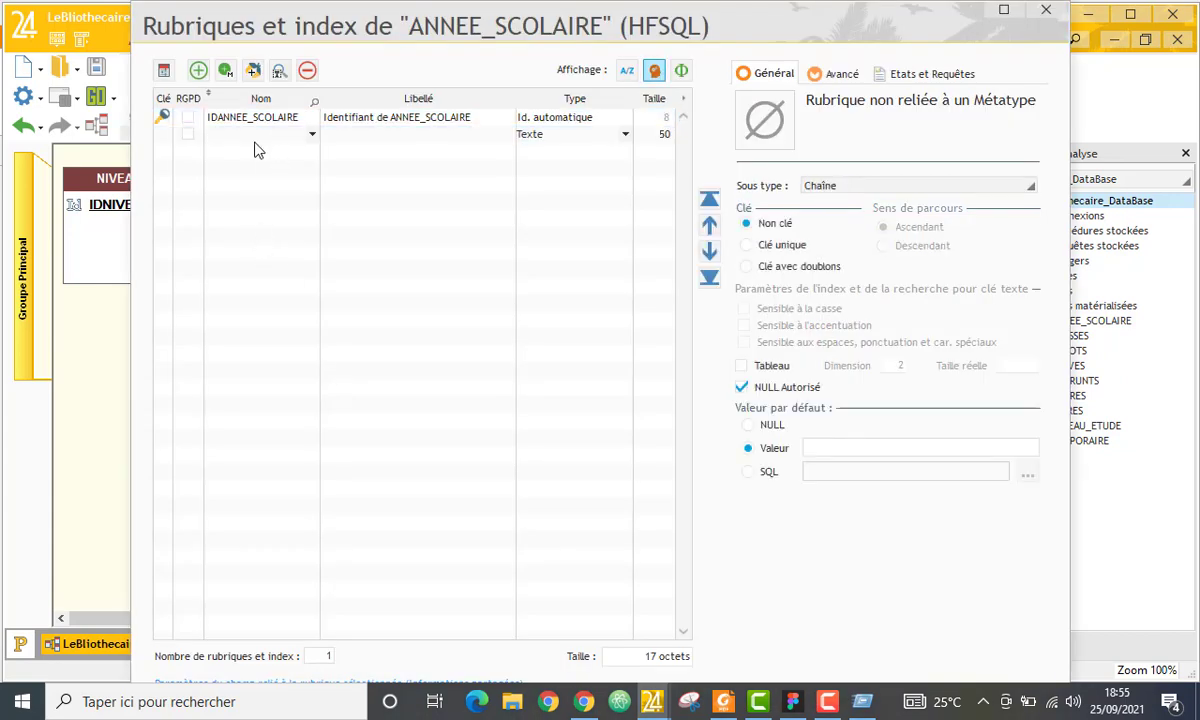
text(anneescolaire)
key(Return)
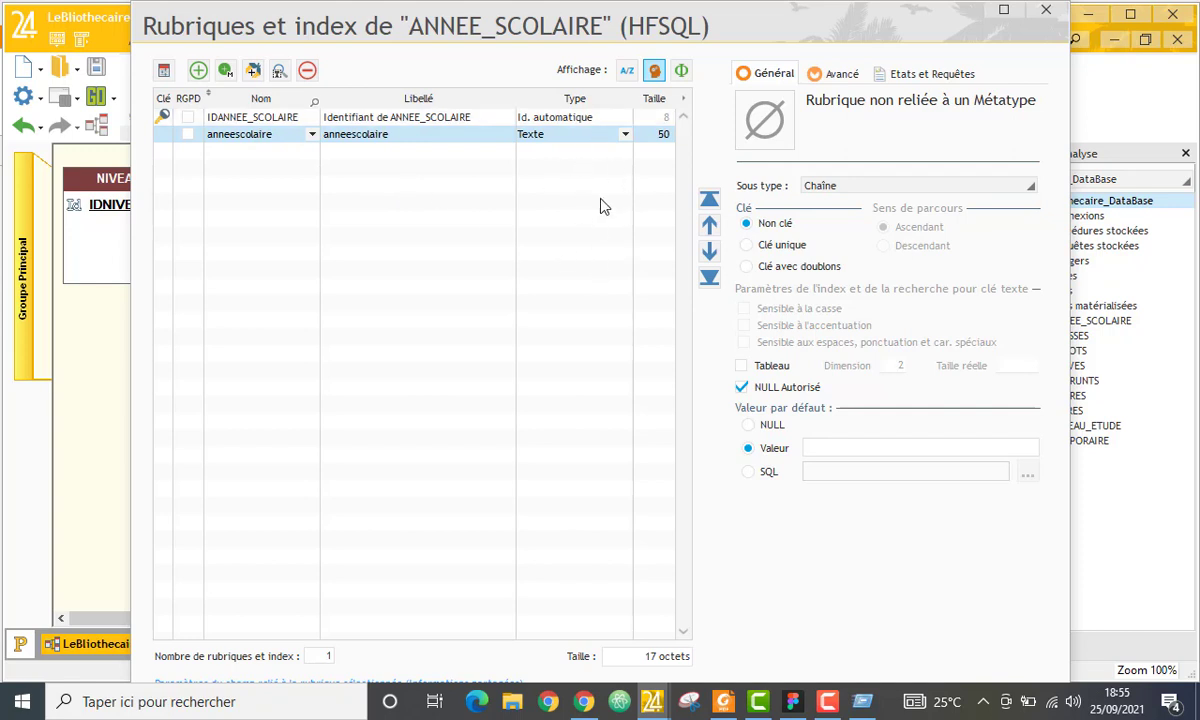
Change the anneescolaire field's label to "annee scolaire" and validate the ANNEE_SCOLAIRE file's fields.
click(406, 136)
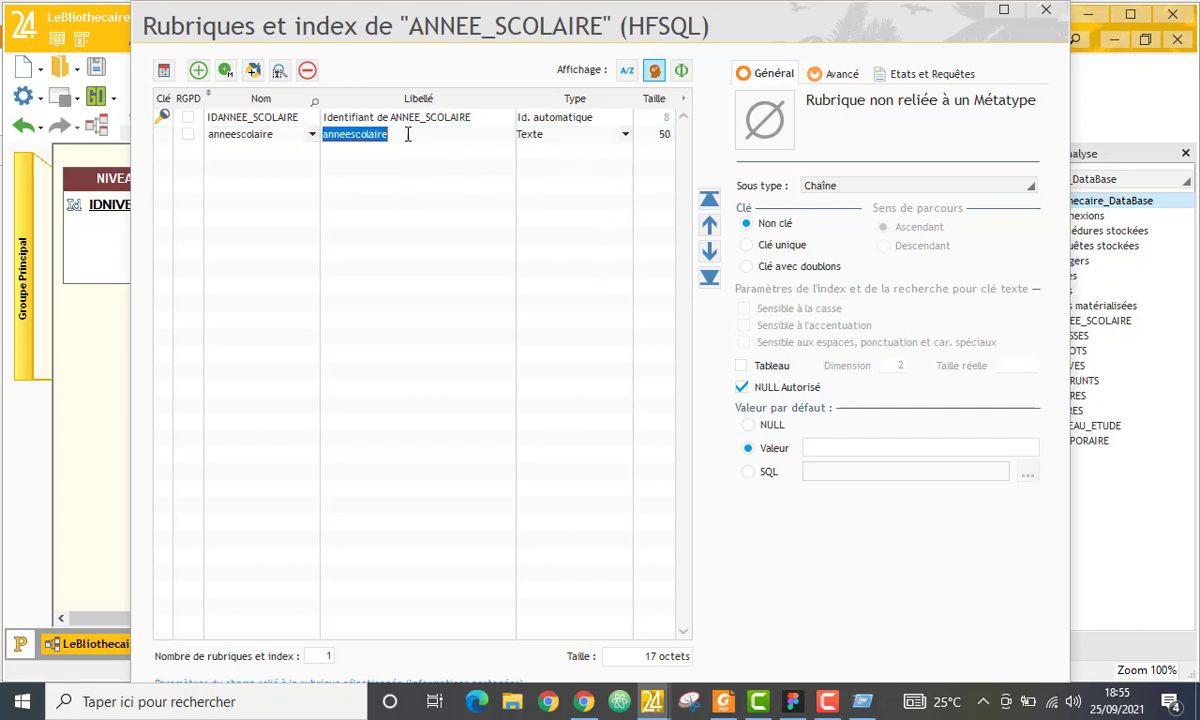
click(354, 140)
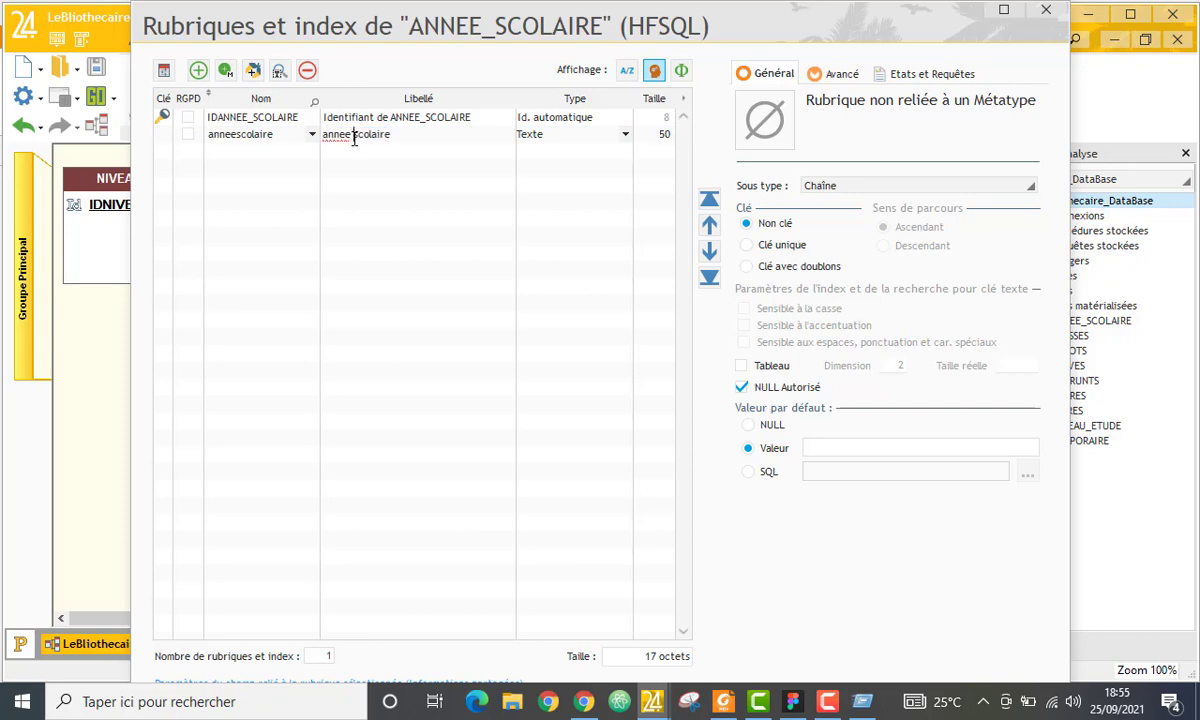
click(488, 246)
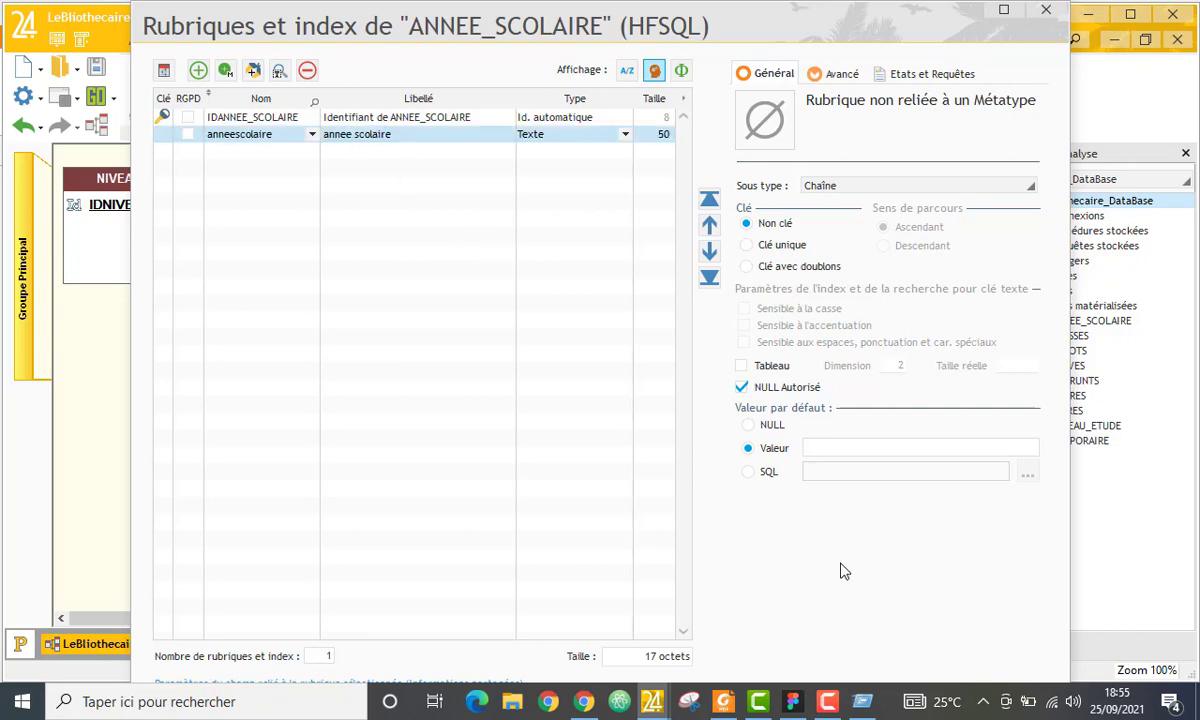
drag(841, 567, 821, 415)
click(963, 569)
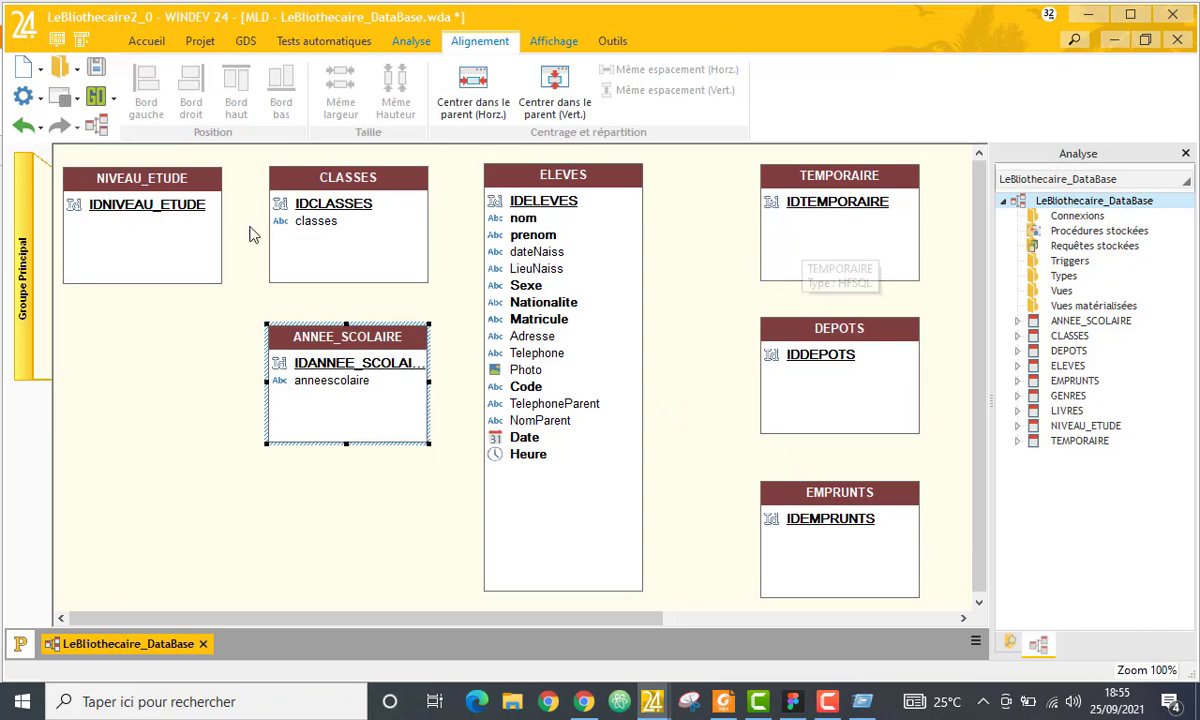
Add a text field named NiveauEtude below IDNIVEAU_ETUDE in the NIVEAU_ETUDE file.
click(147, 226)
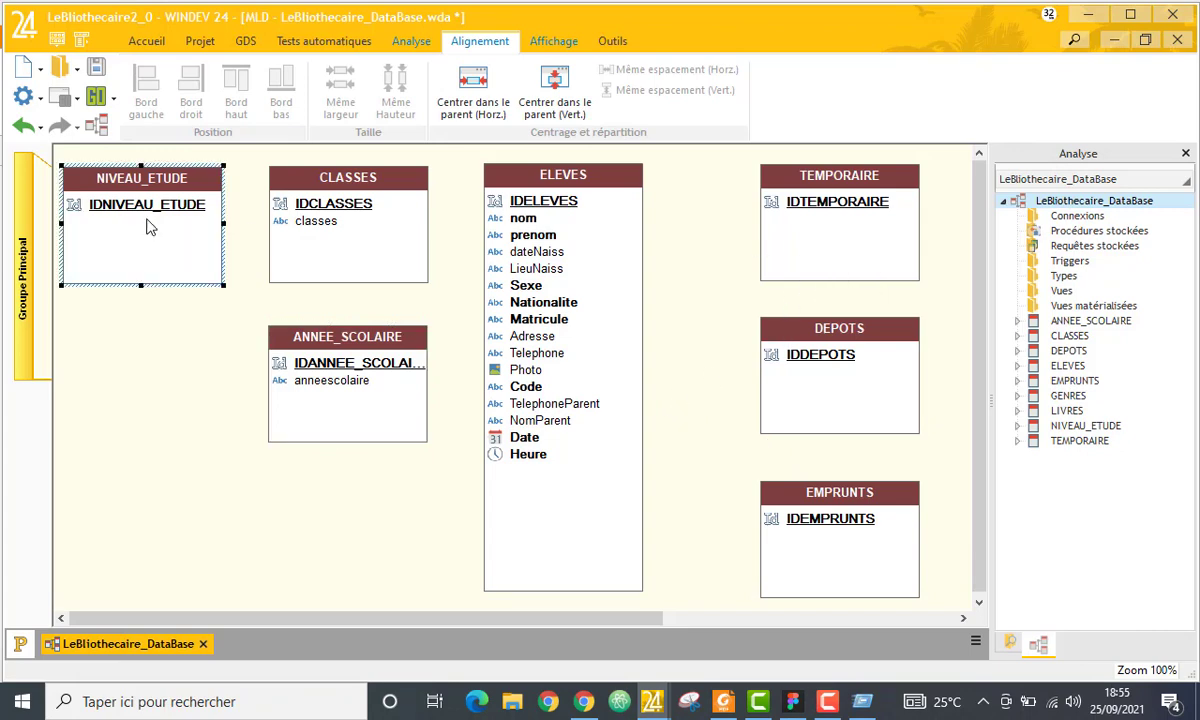
double_click(147, 226)
click(225, 141)
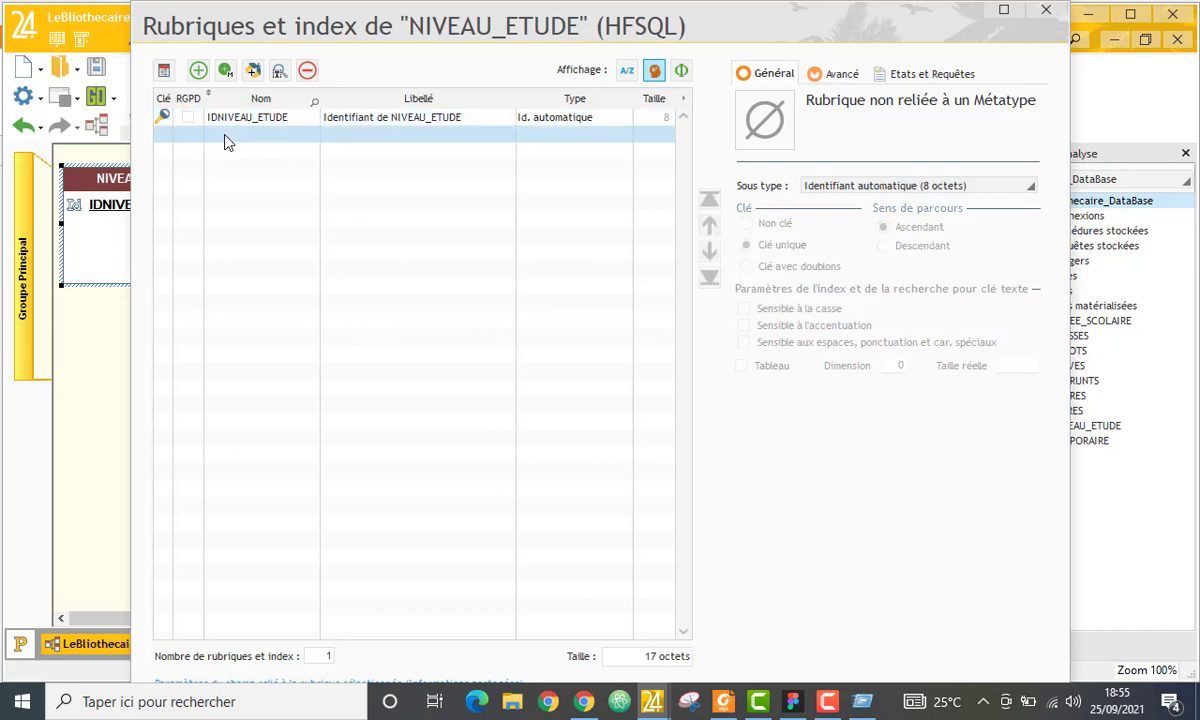
text(Ni)
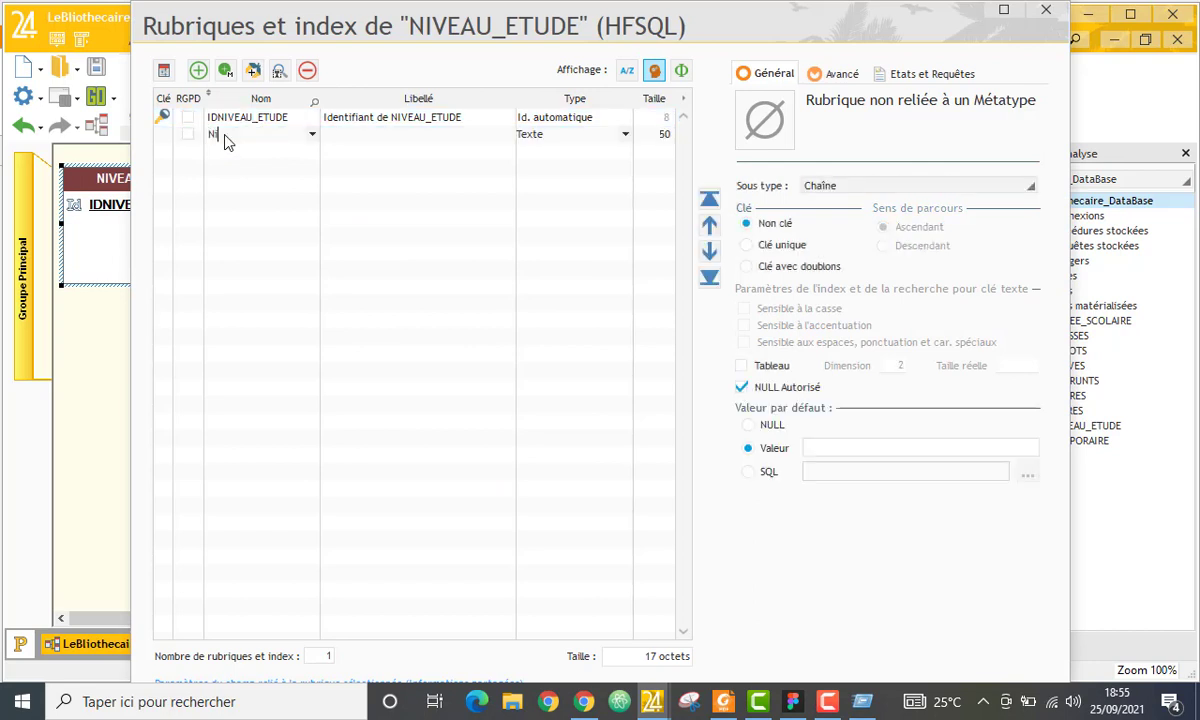
text(veauEt)
Change the NiveauEtude field's label to "Niveau d'etude" and validate the NIVEAU_ETUDE file's fields.
click(345, 135)
click(407, 141)
key(BackSpace)
key(BackSpace)
text(d'etude)
right_click(377, 138)
click(378, 152)
click(558, 252)
drag(885, 620, 844, 482)
click(945, 590)
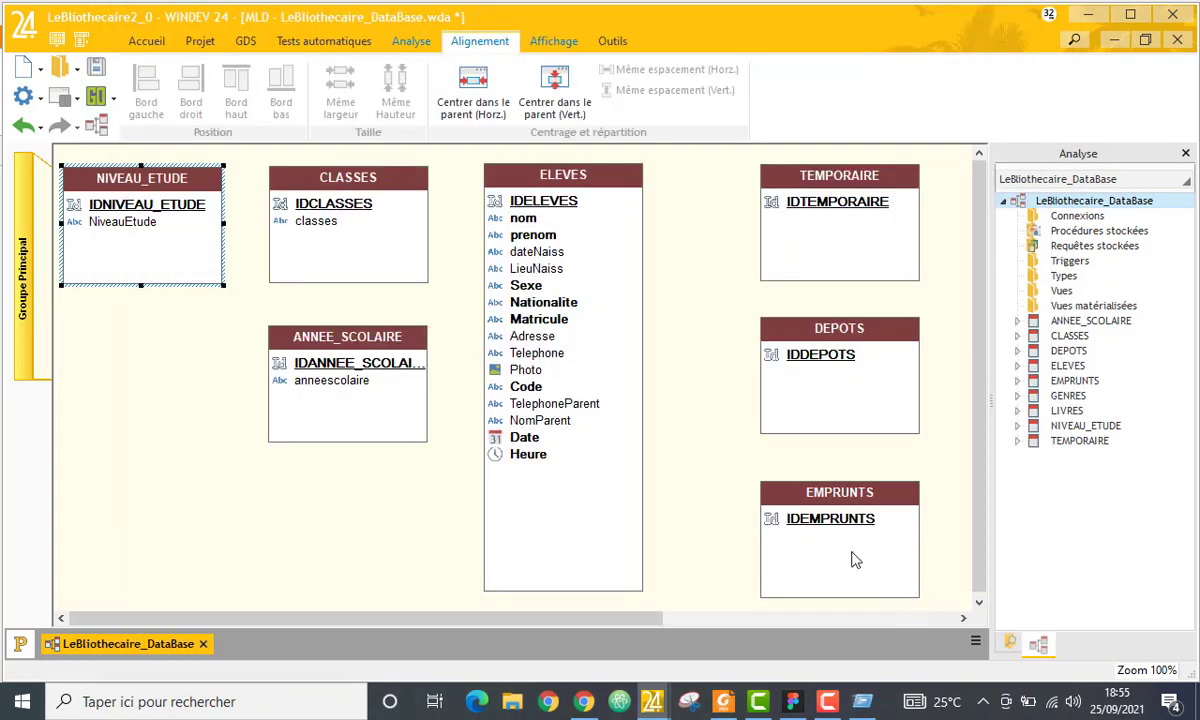
Add a Date field to the TEMPORAIRE file, reusing the description already used in the ELEVES file.
click(860, 231)
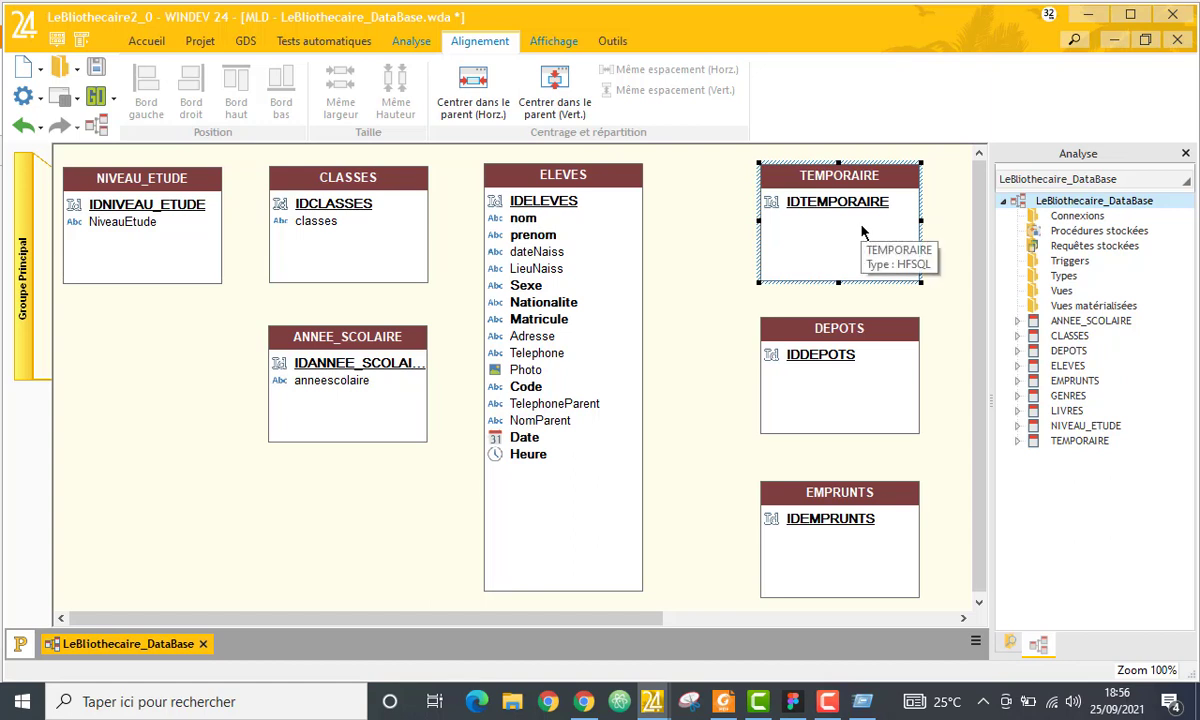
double_click(865, 233)
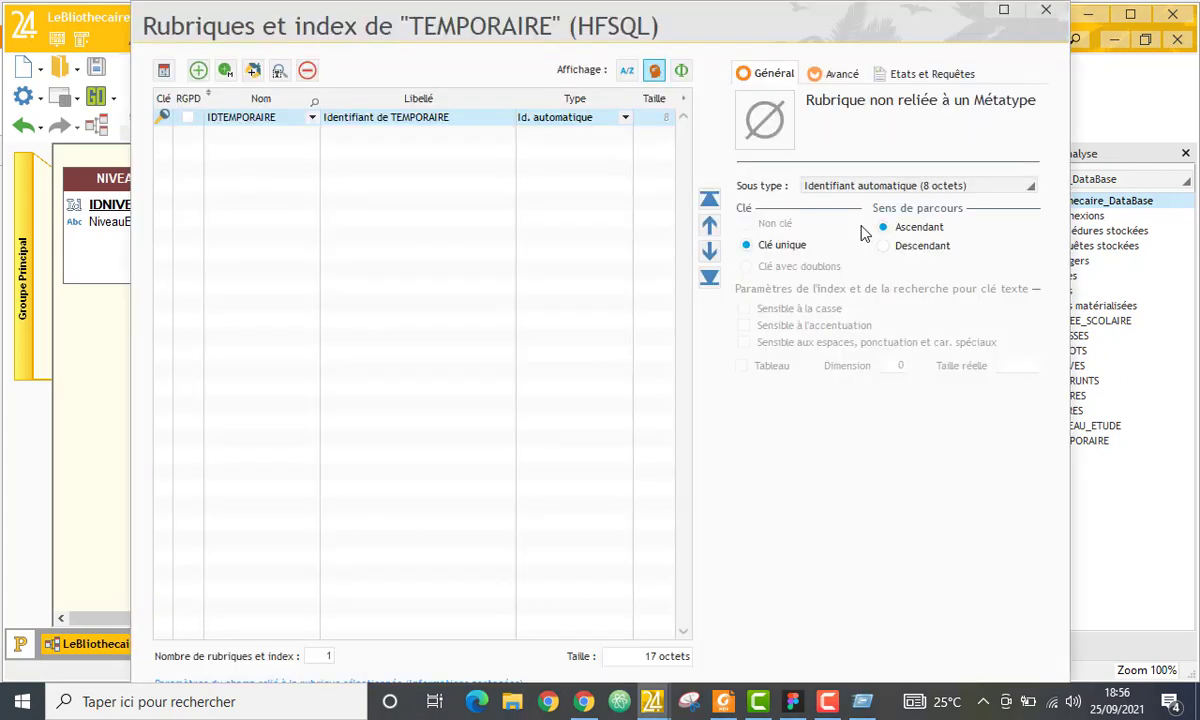
click(258, 140)
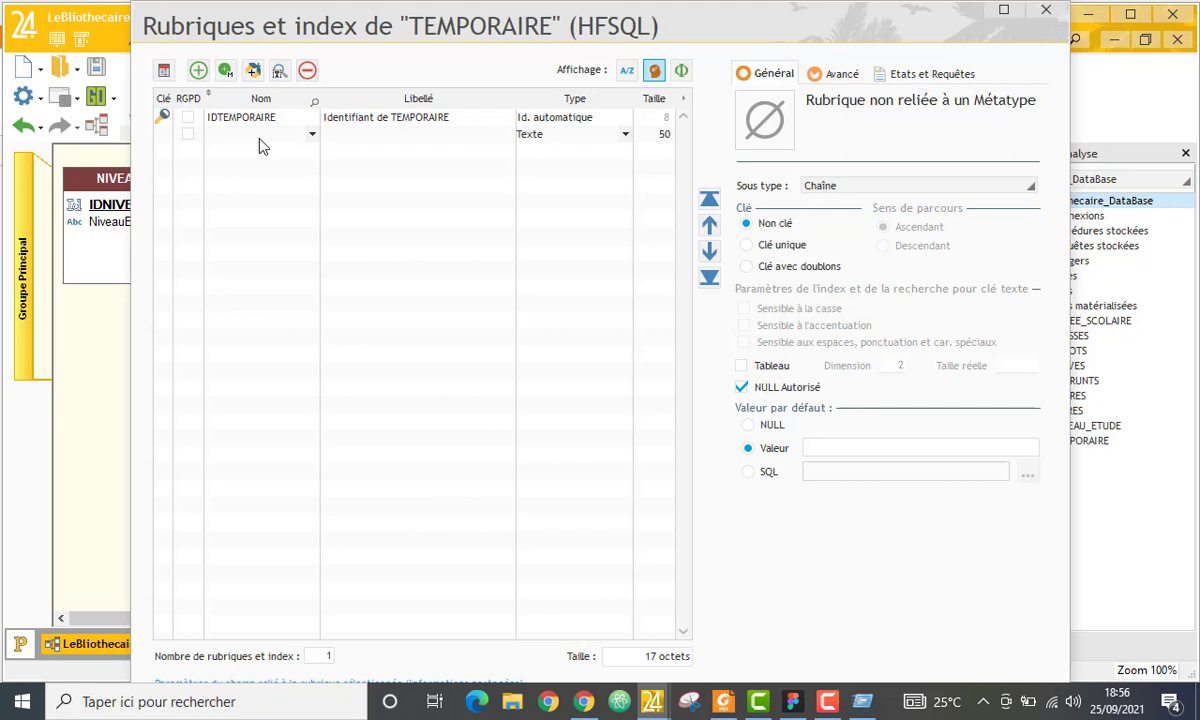
text(Date)
click(382, 146)
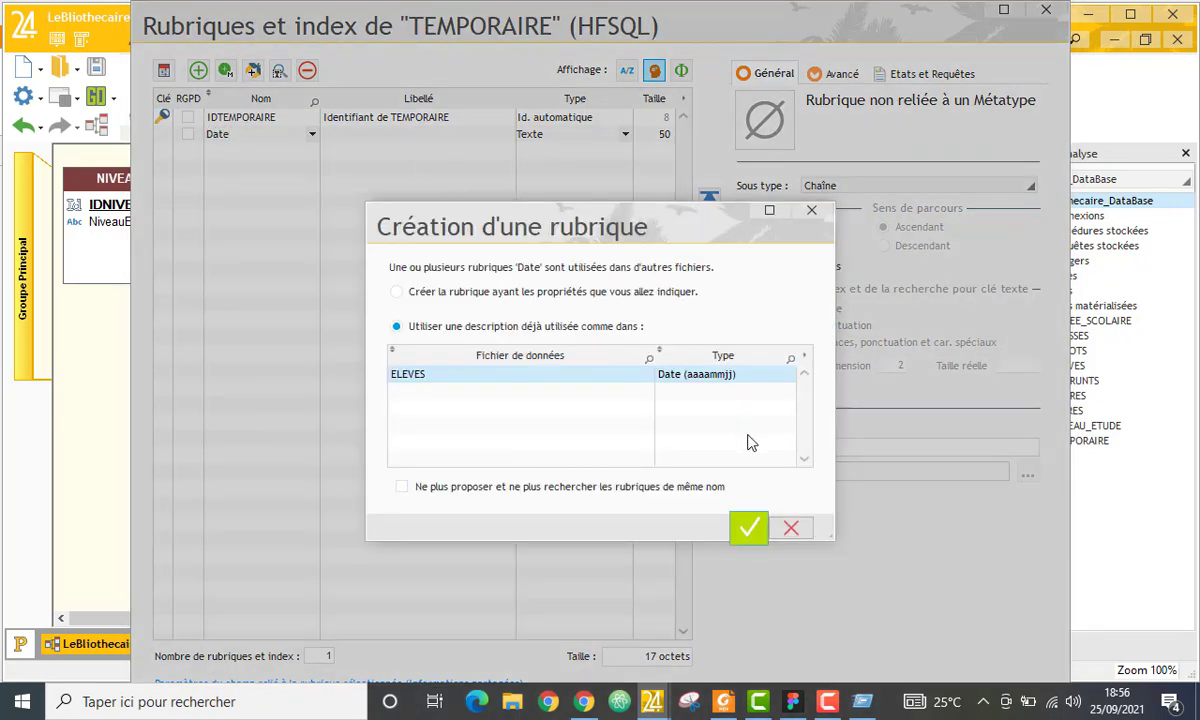
click(748, 525)
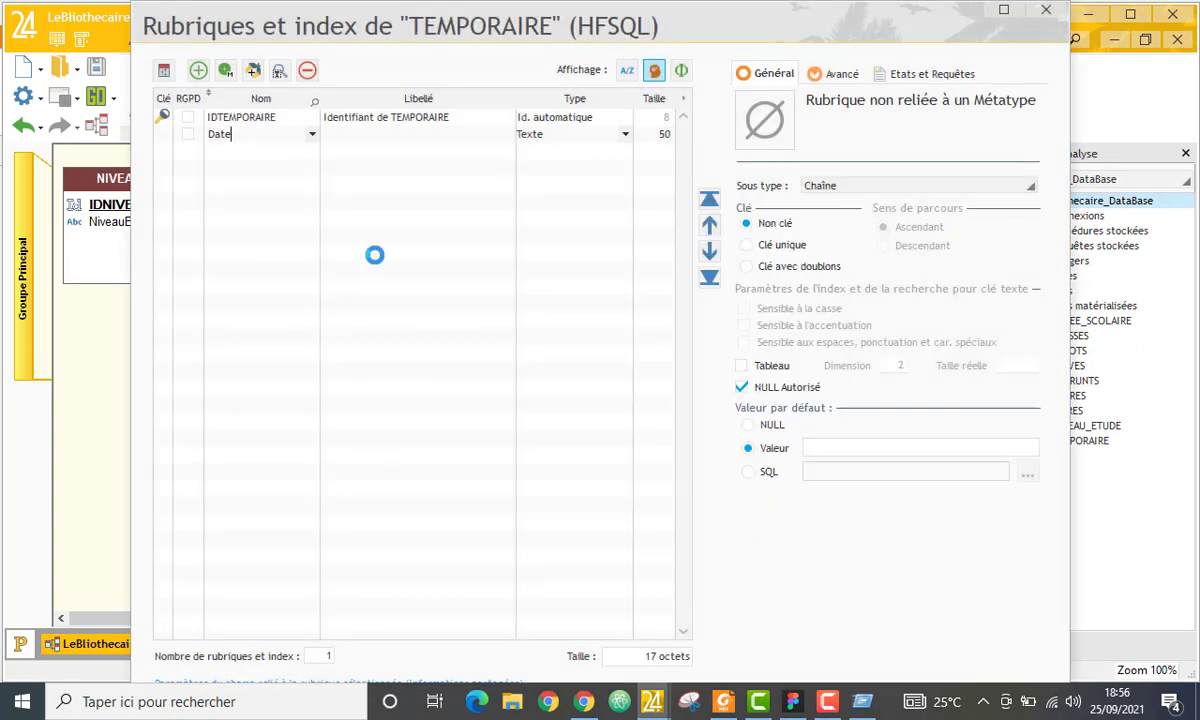
Add a Heure field to TEMPORAIRE with the description from ELEVES and validate the file's fields.
click(253, 152)
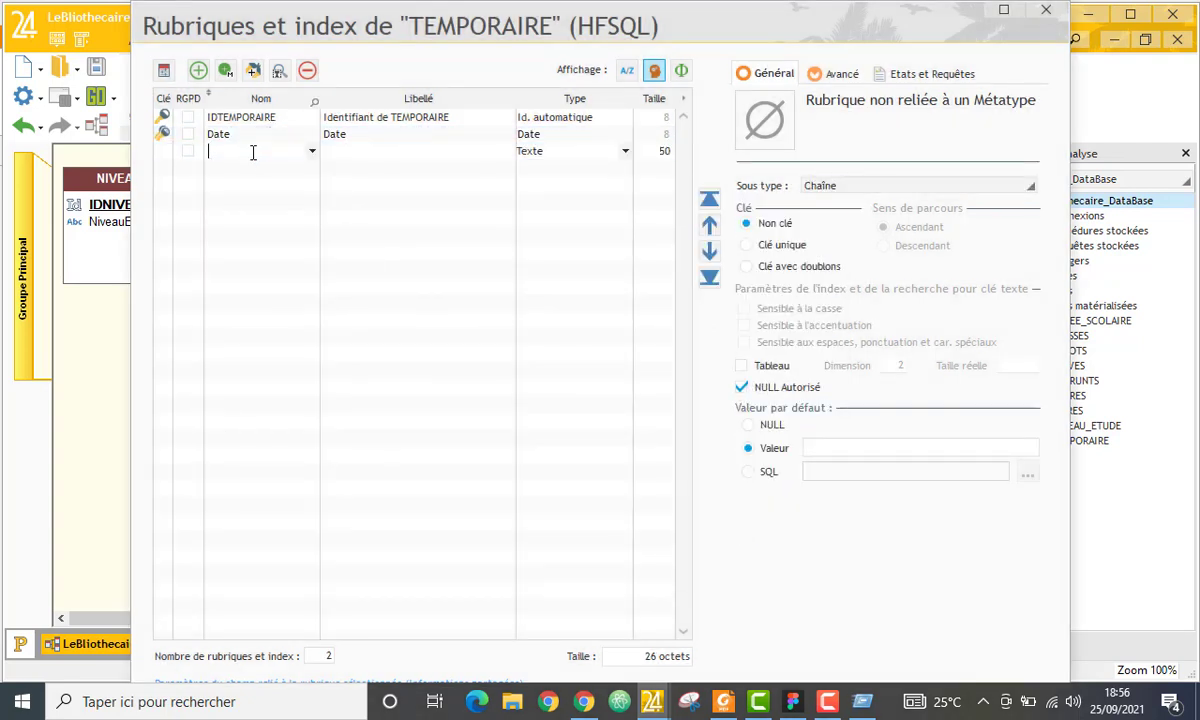
text(Heure)
click(438, 180)
click(750, 526)
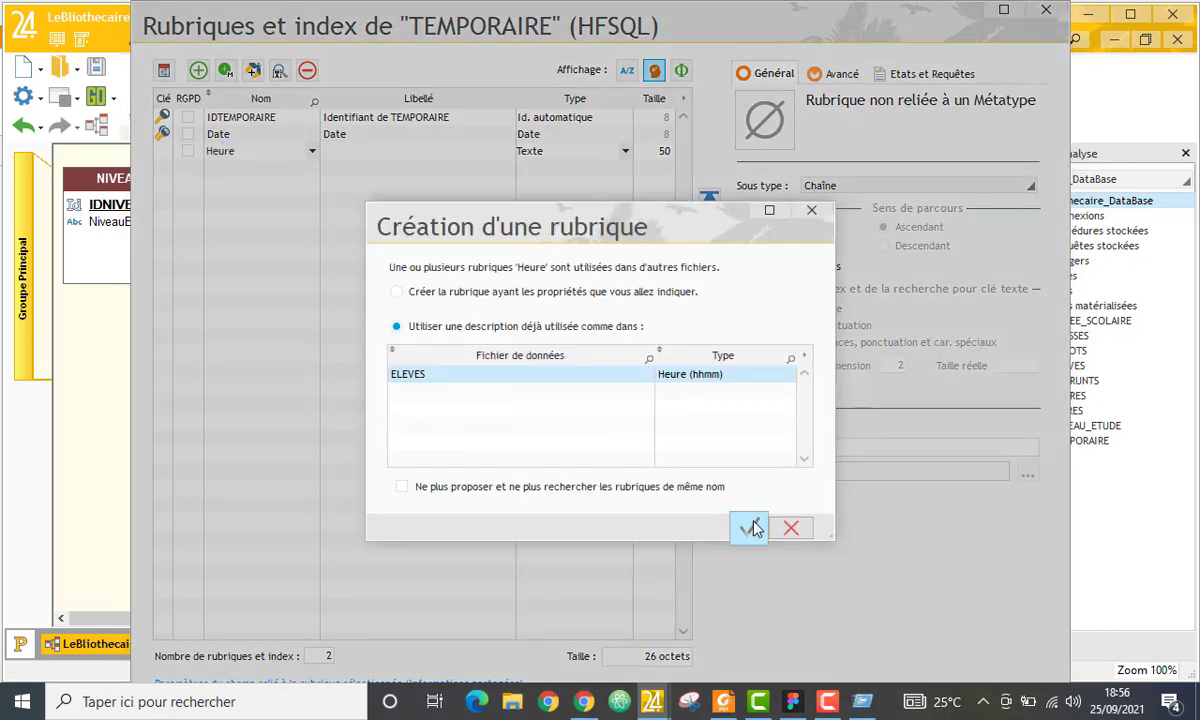
click(944, 610)
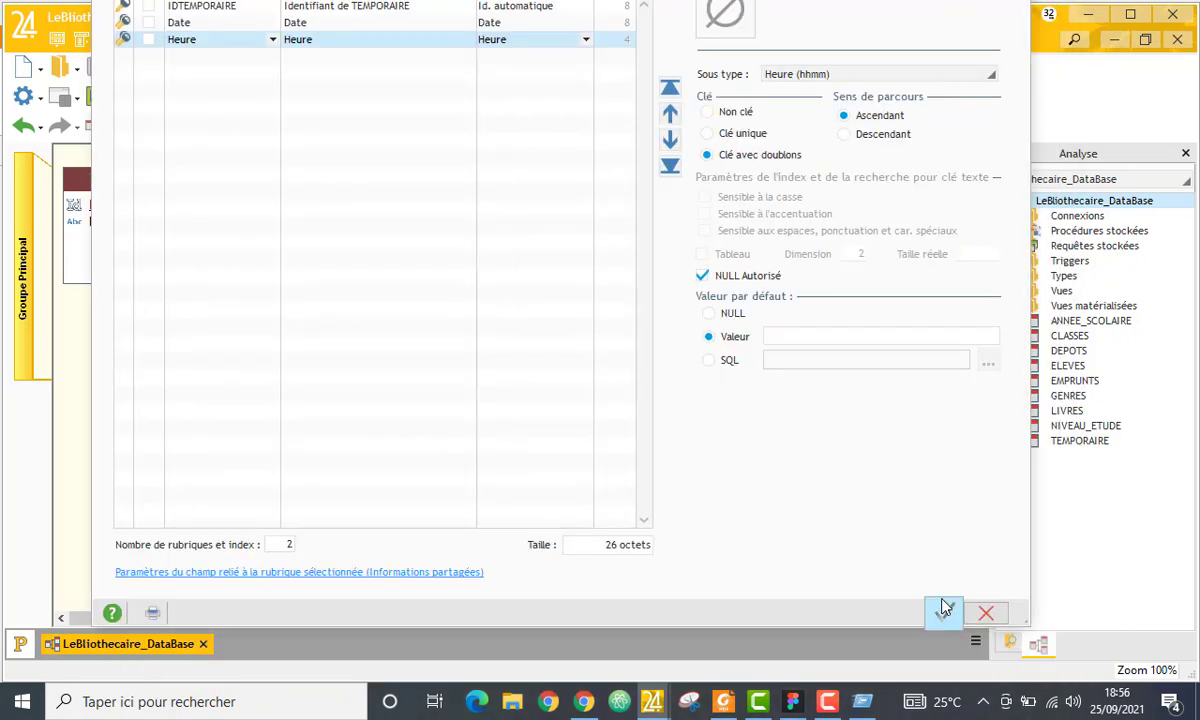
Add a Date field to the DEPOTS file, reusing the description already used in the ELEVES file.
click(830, 380)
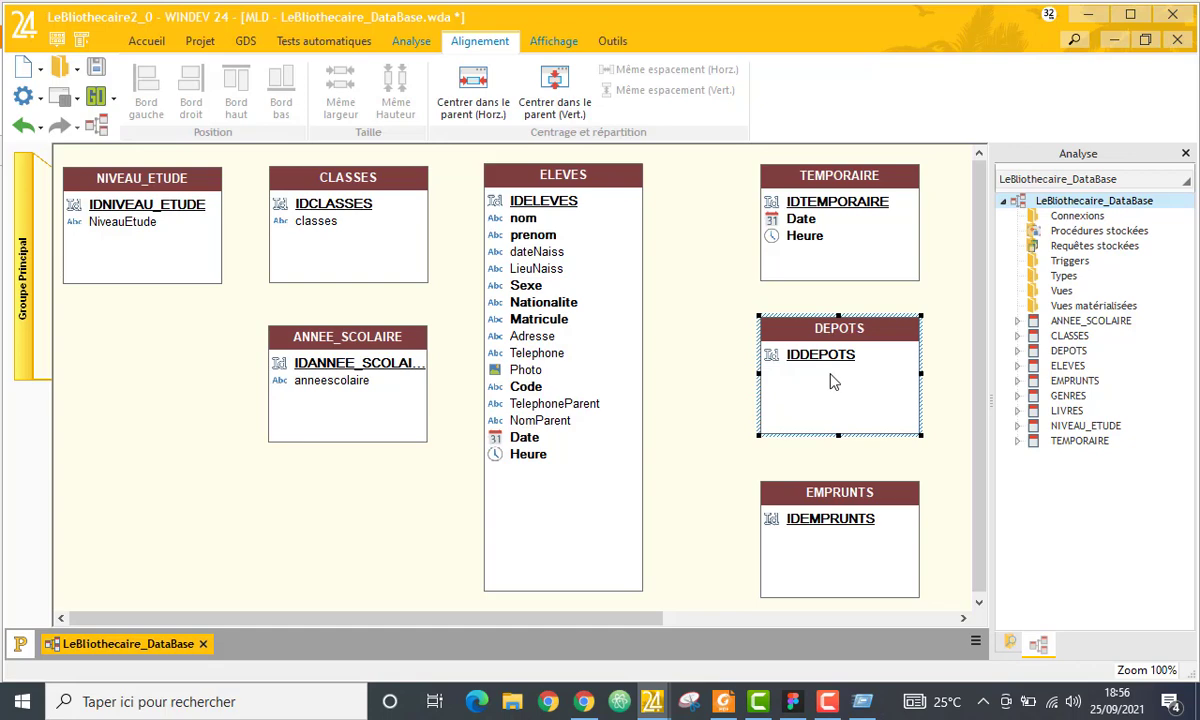
double_click(830, 380)
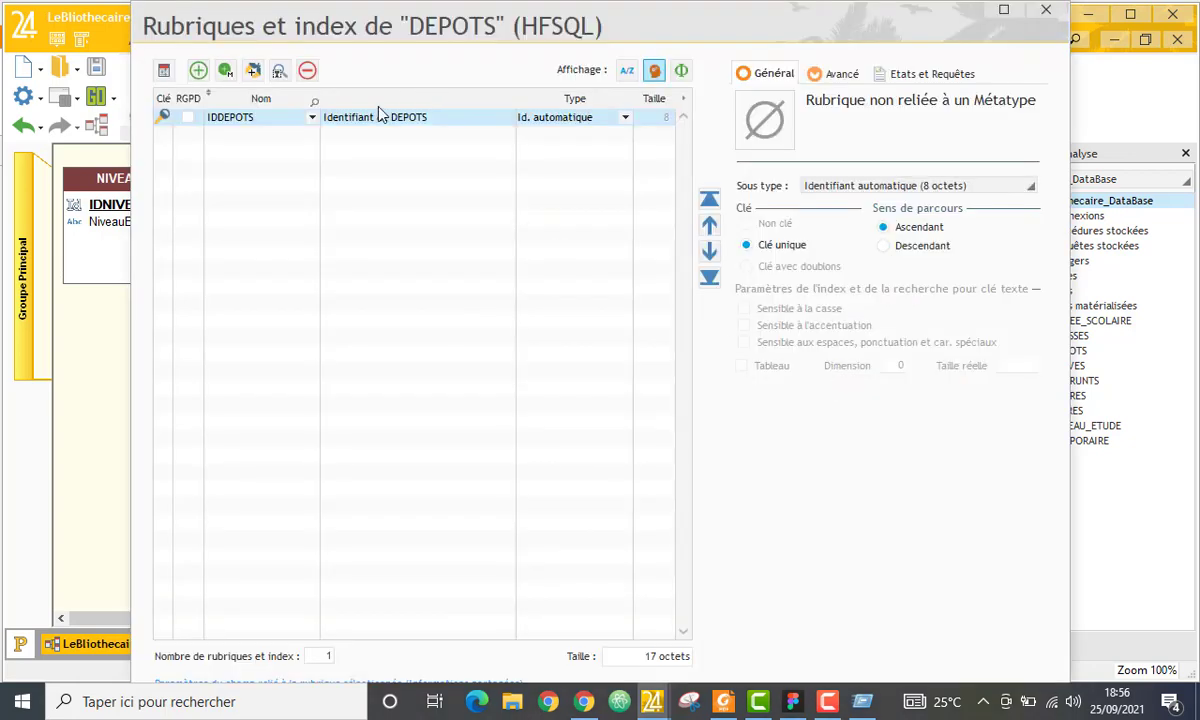
click(279, 142)
click(279, 137)
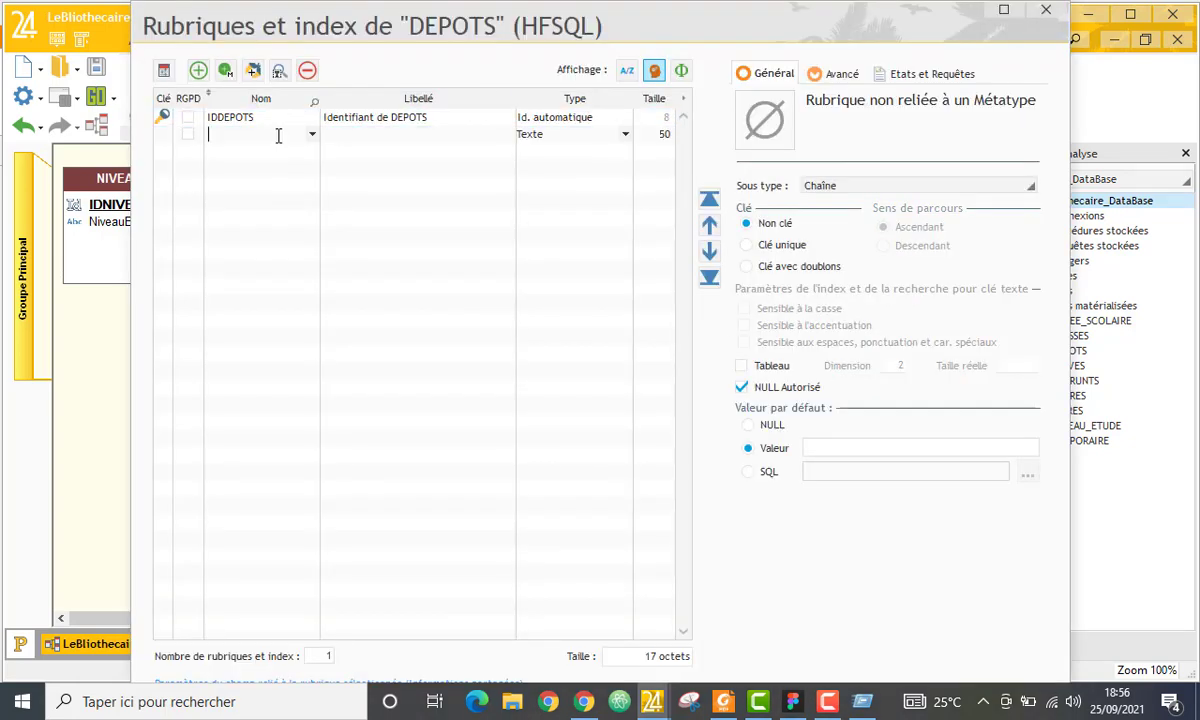
text(Date)
key(Tab)
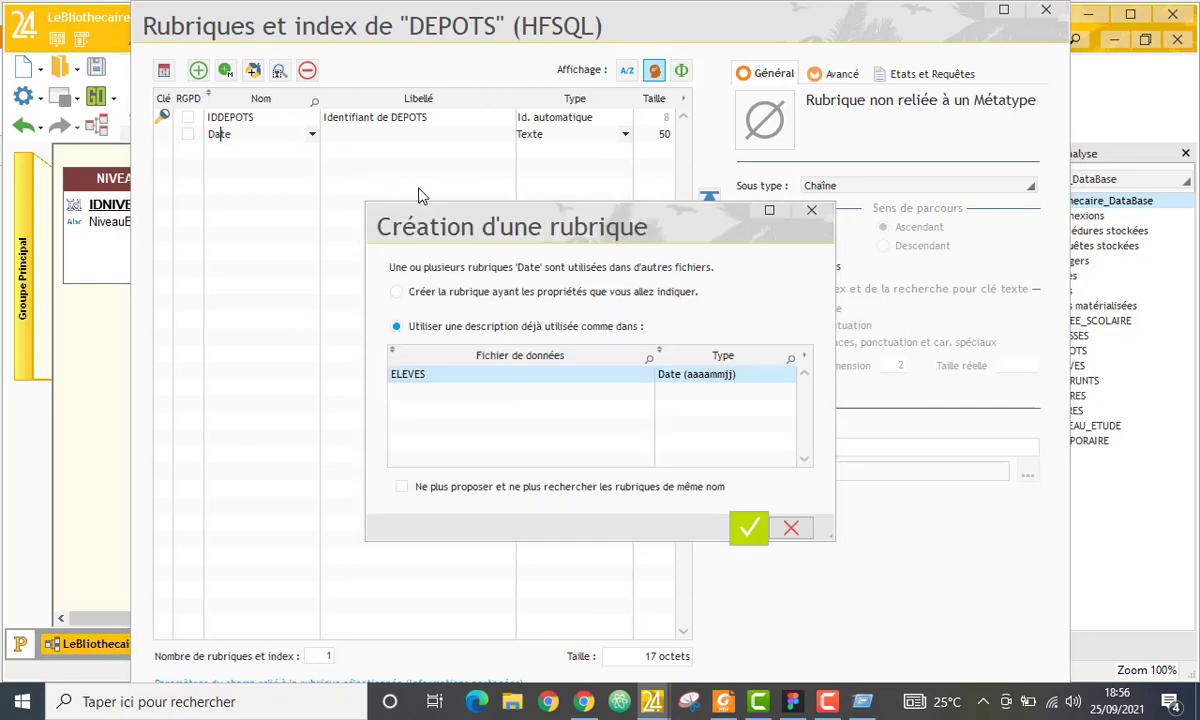
click(749, 528)
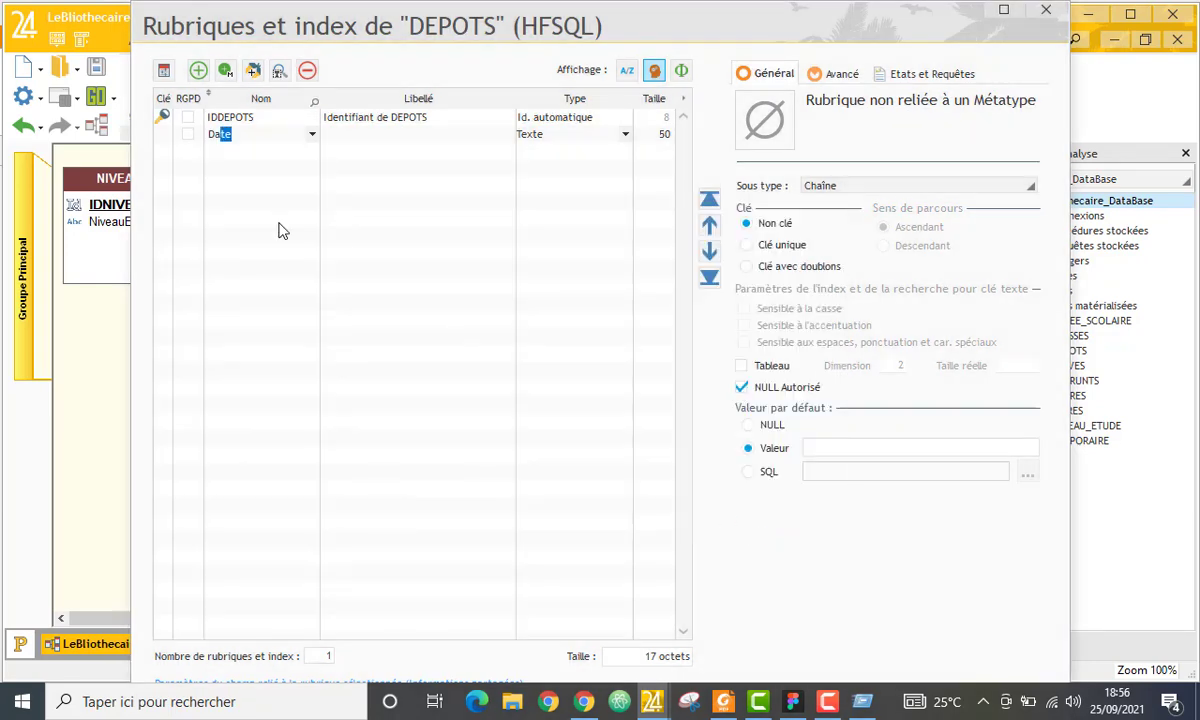
Add a Heure field to DEPOTS with the description from ELEVES and validate the file's fields.
click(245, 152)
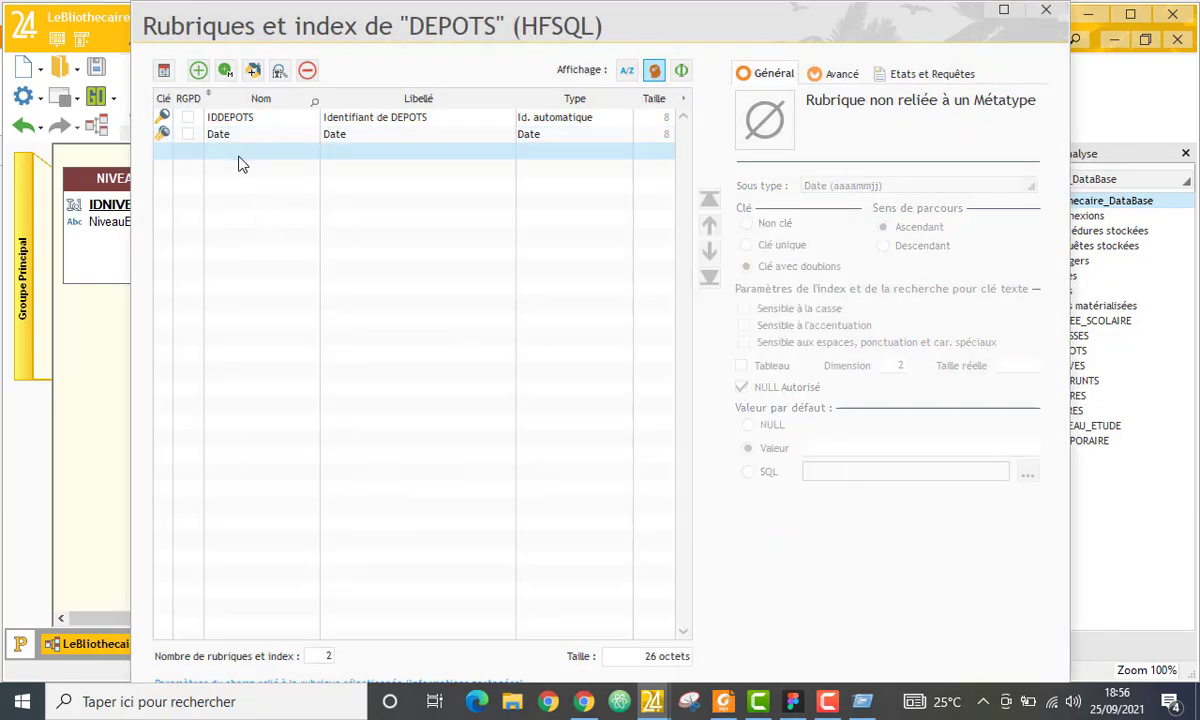
text(Heure)
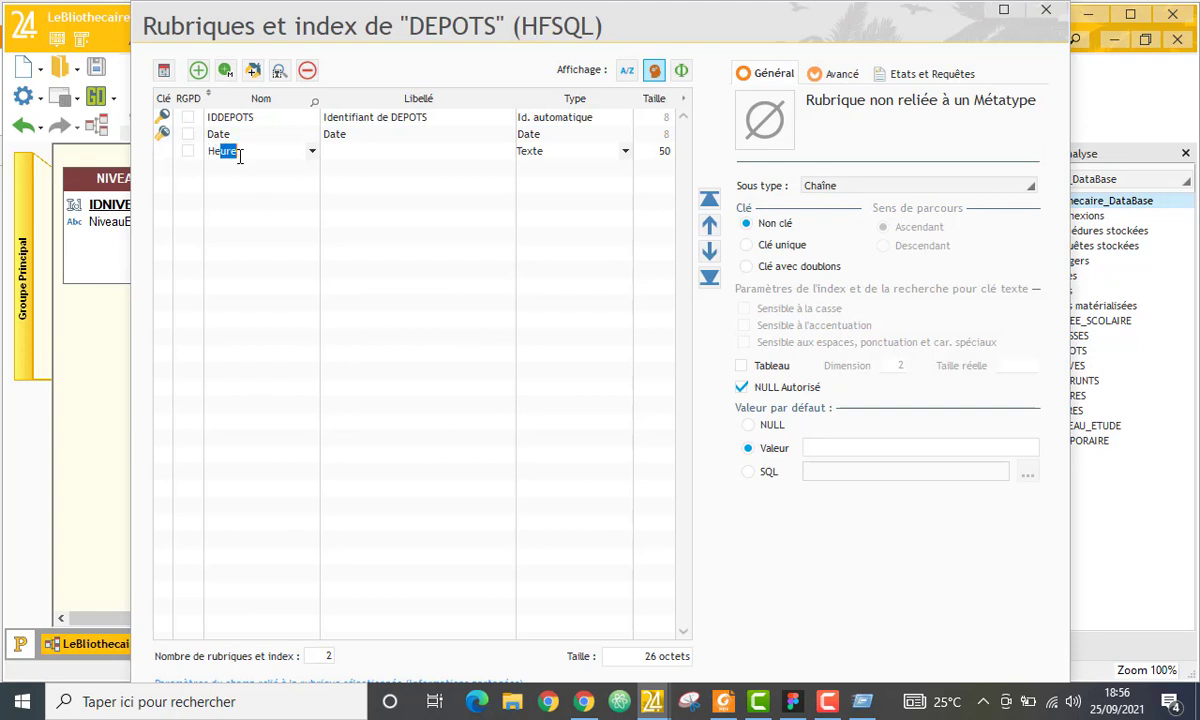
key(Tab)
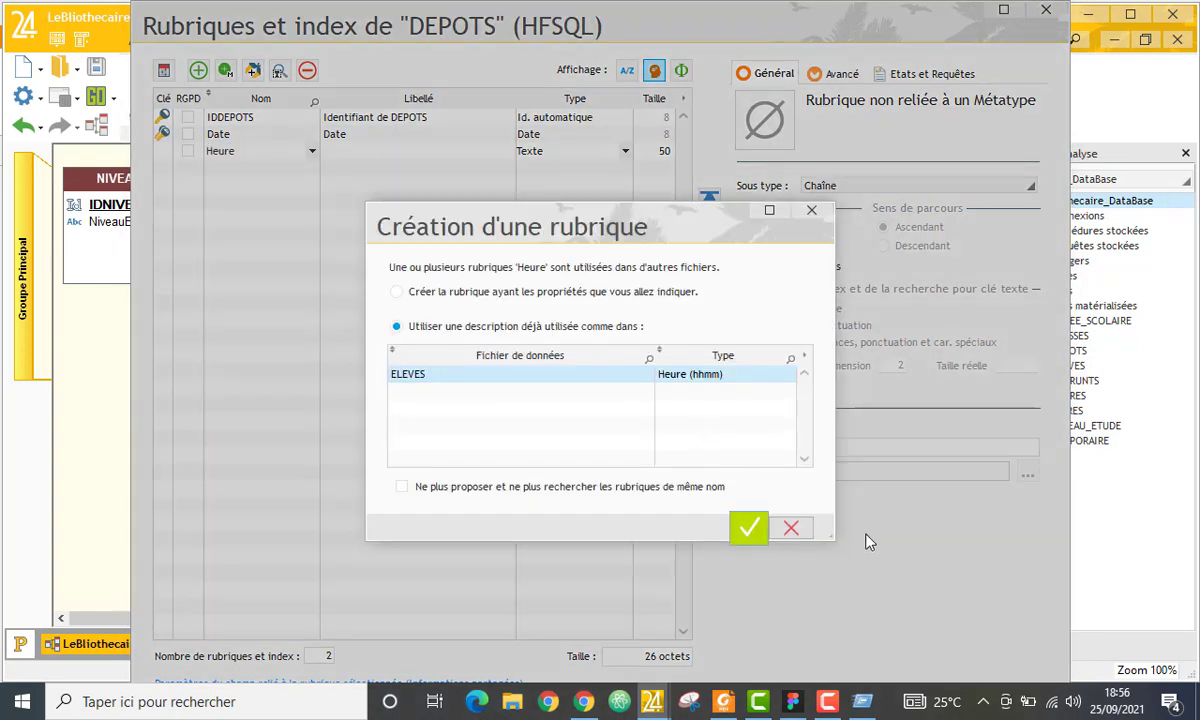
click(748, 530)
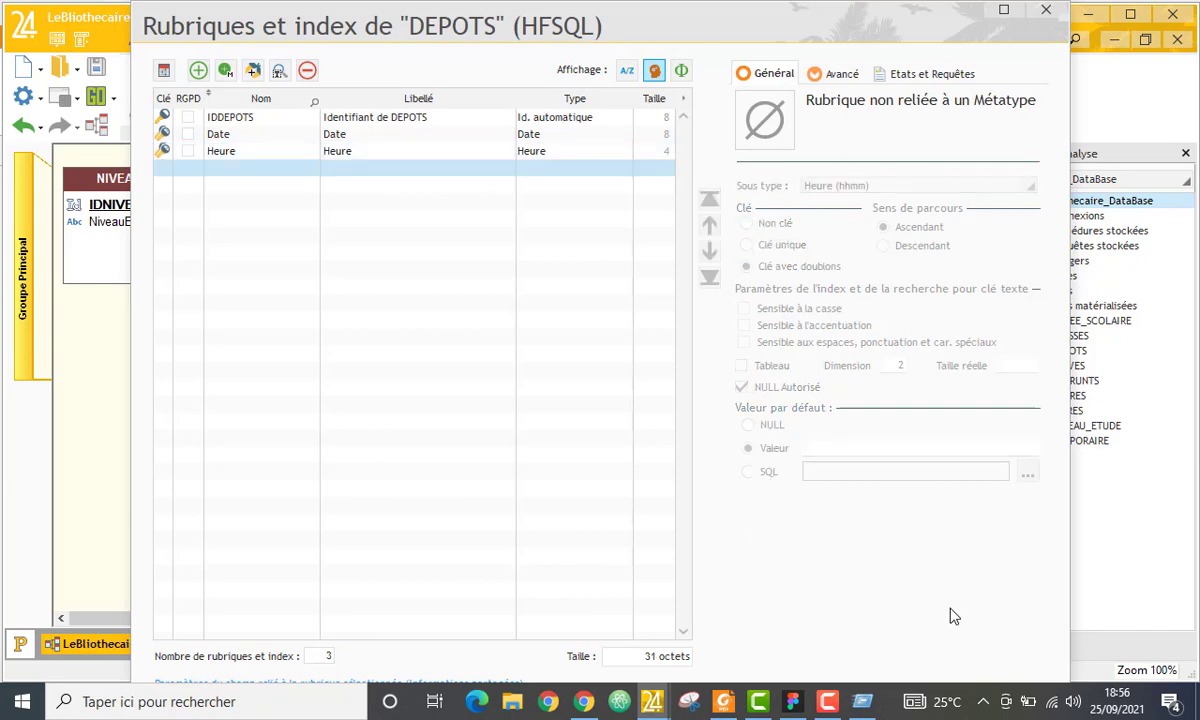
click(922, 592)
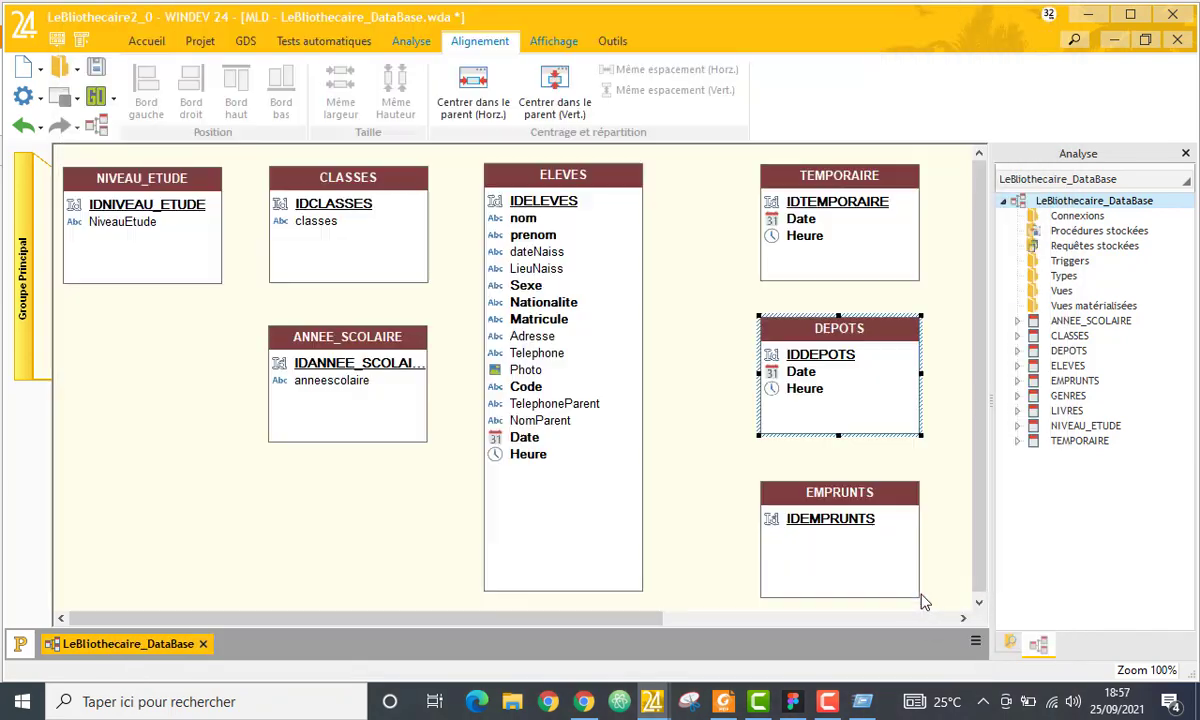
Add a Date field to the EMPRUNTS file, reusing the description already used in the ELEVES file.
click(868, 540)
double_click(868, 540)
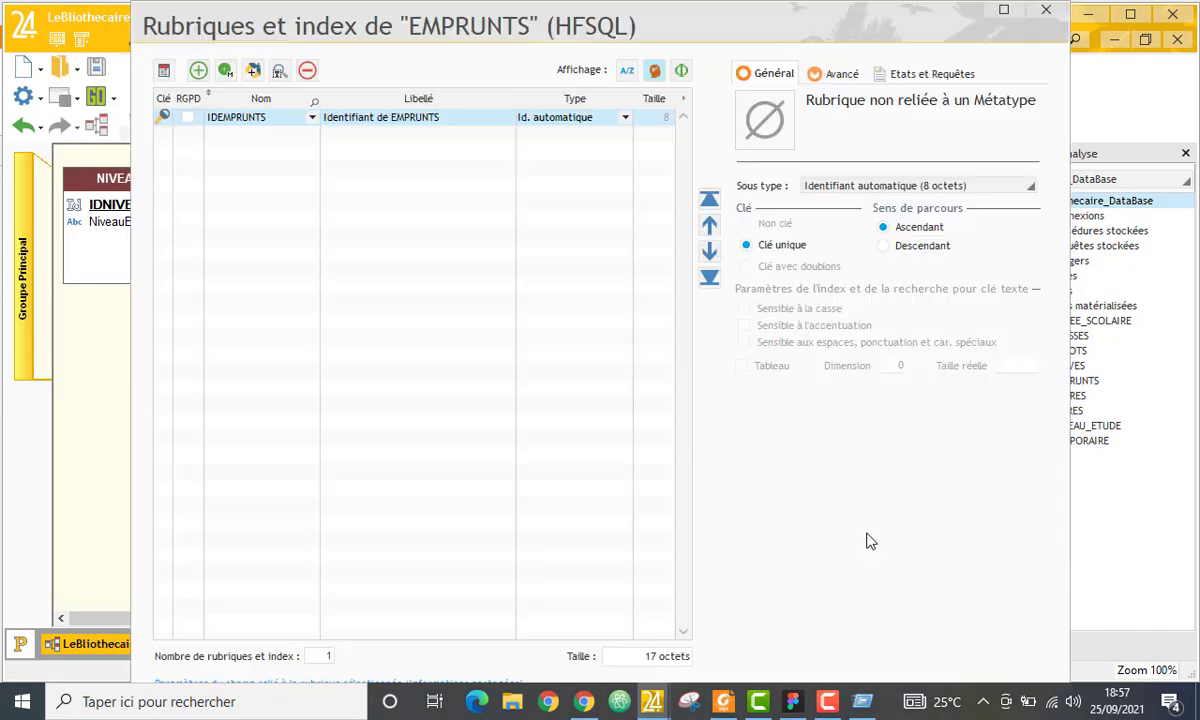
click(277, 146)
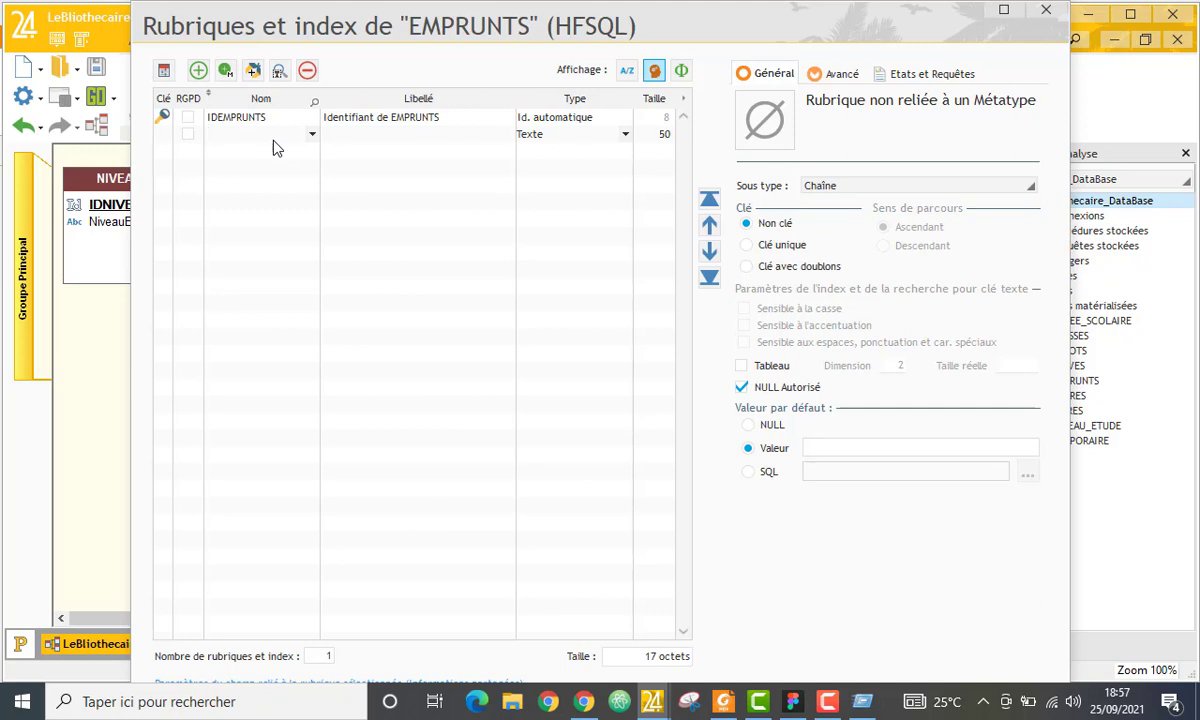
text(He)
key(BackSpace)
key(BackSpace)
key(BackSpace)
text(D)
key(Tab)
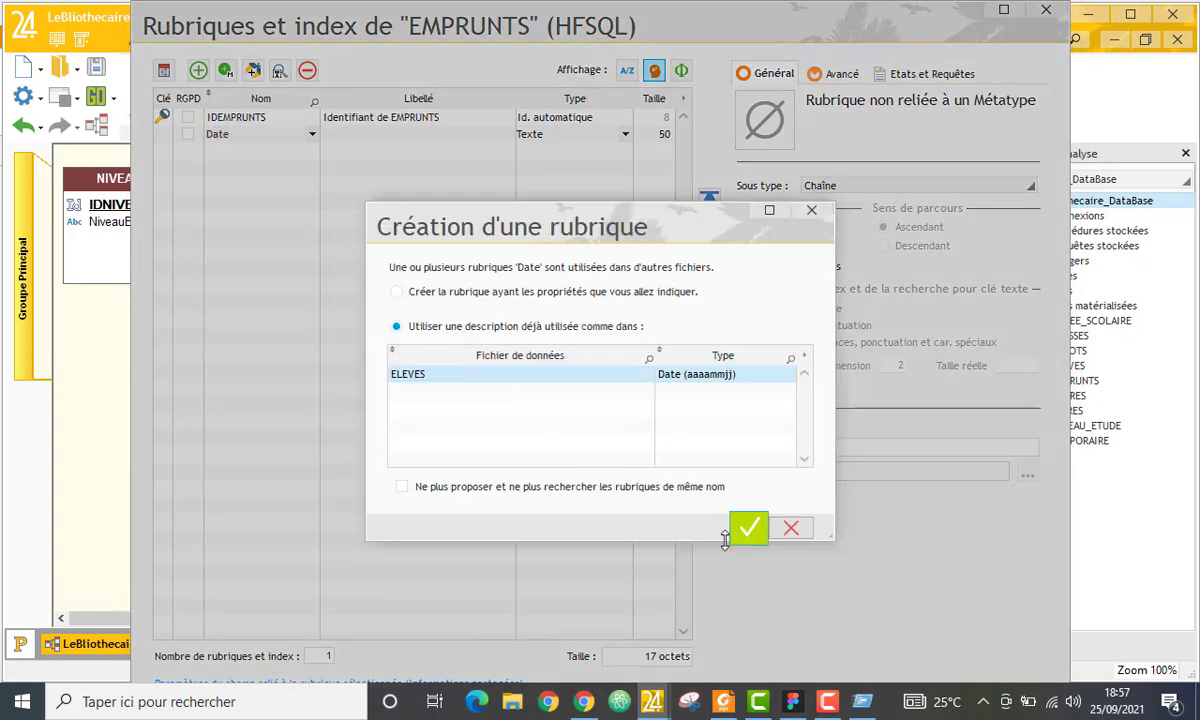
click(749, 527)
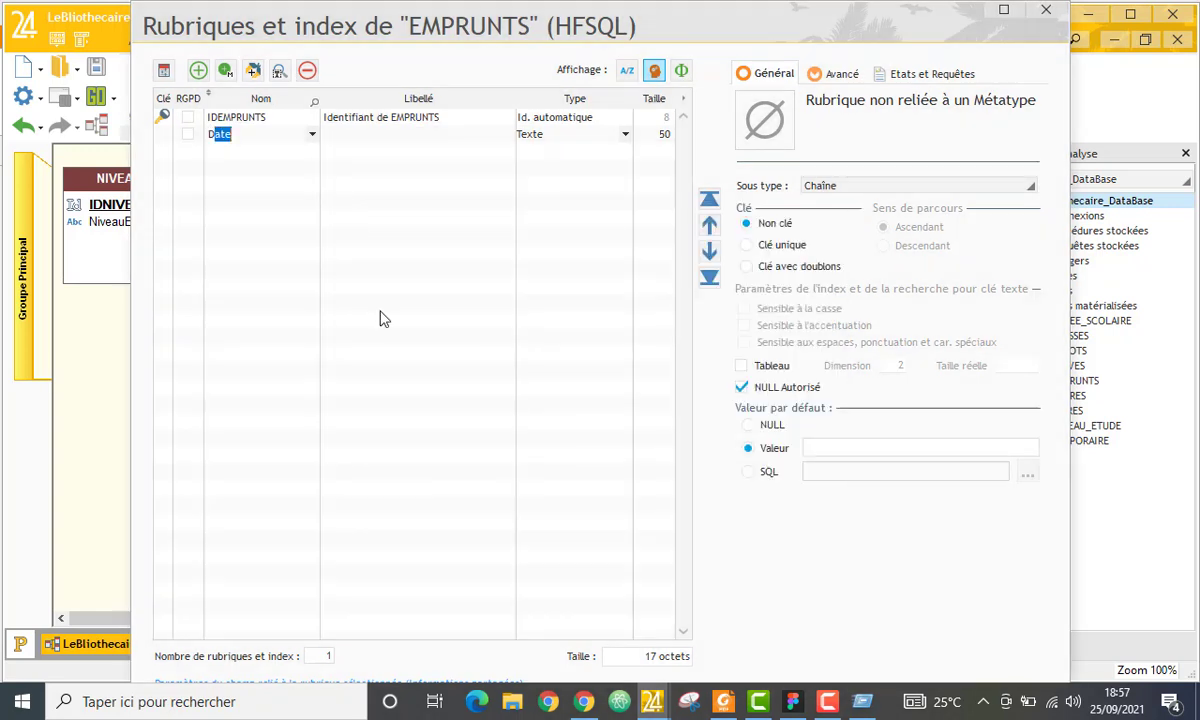
Add a Heure field to EMPRUNTS with the description from ELEVES and validate the file's fields.
click(244, 157)
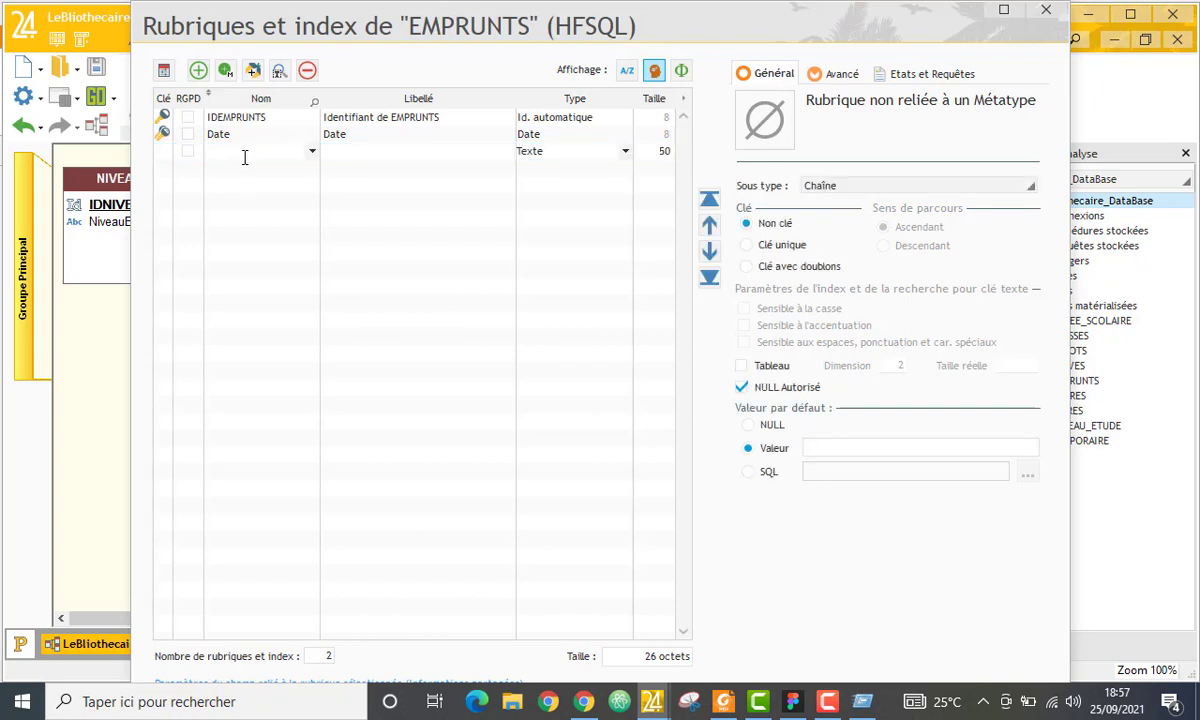
text(Heure)
key(Return)
click(745, 548)
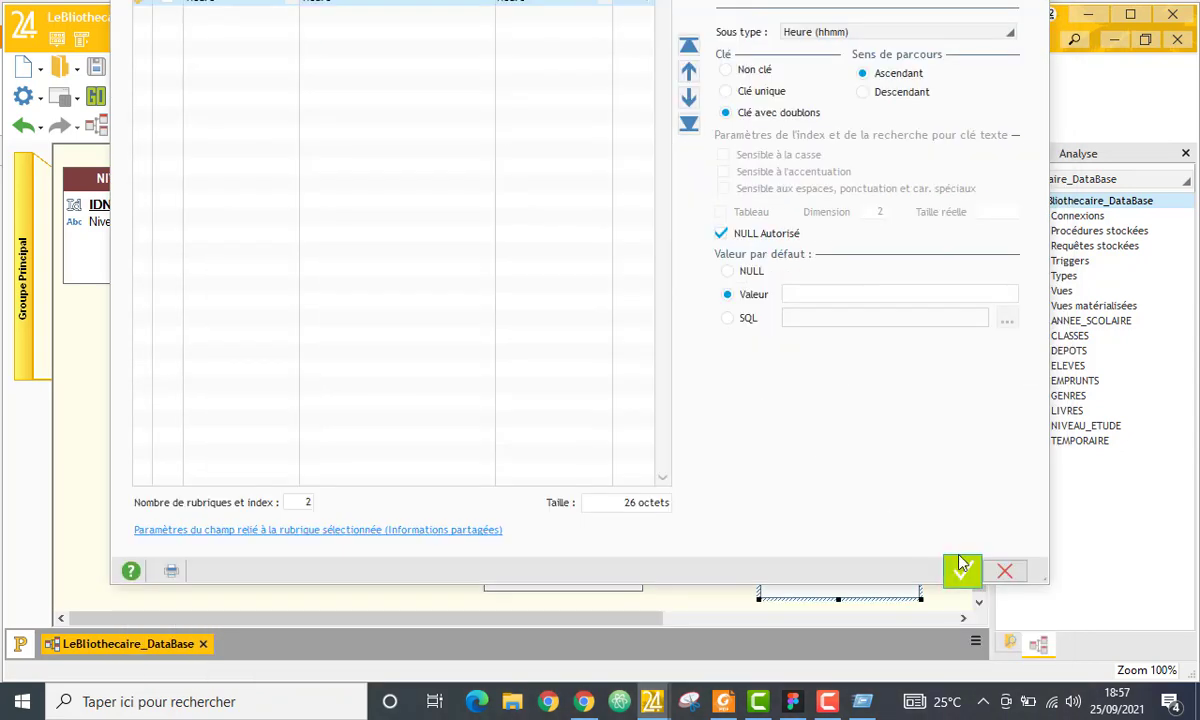
click(962, 568)
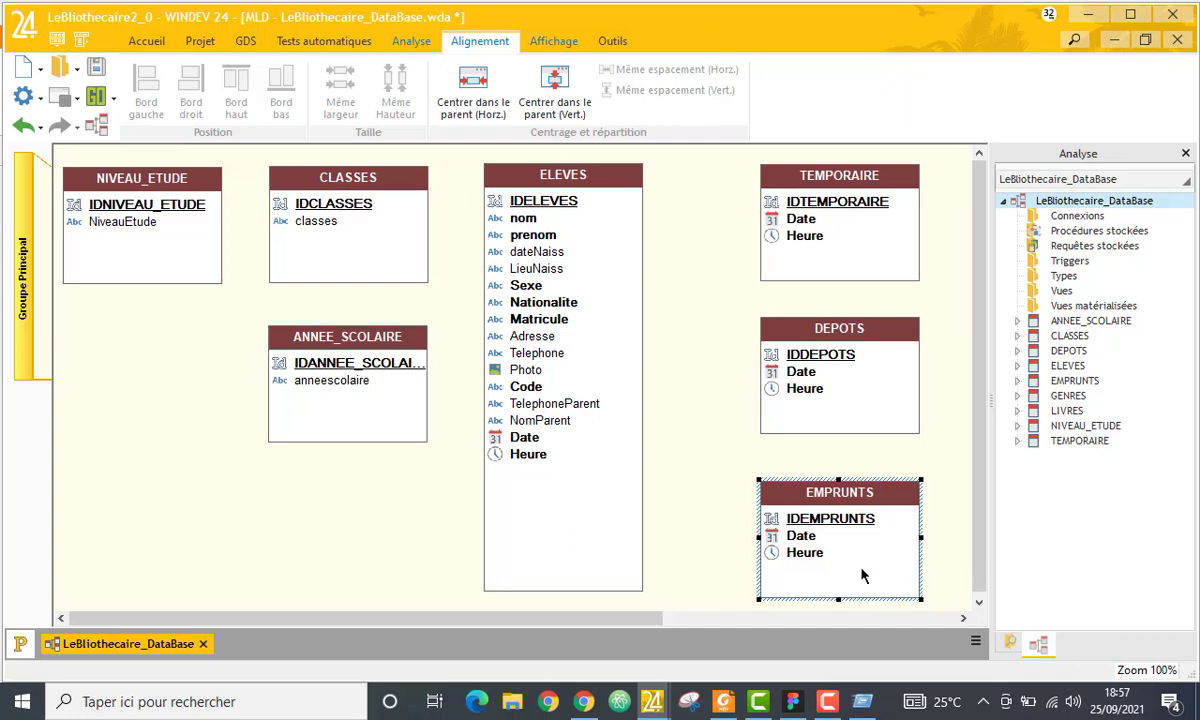
Open the fields of the LIVRES file and add a Code field, reusing the description already used in ELEVES.
drag(652, 619, 877, 621)
click(833, 407)
double_click(797, 412)
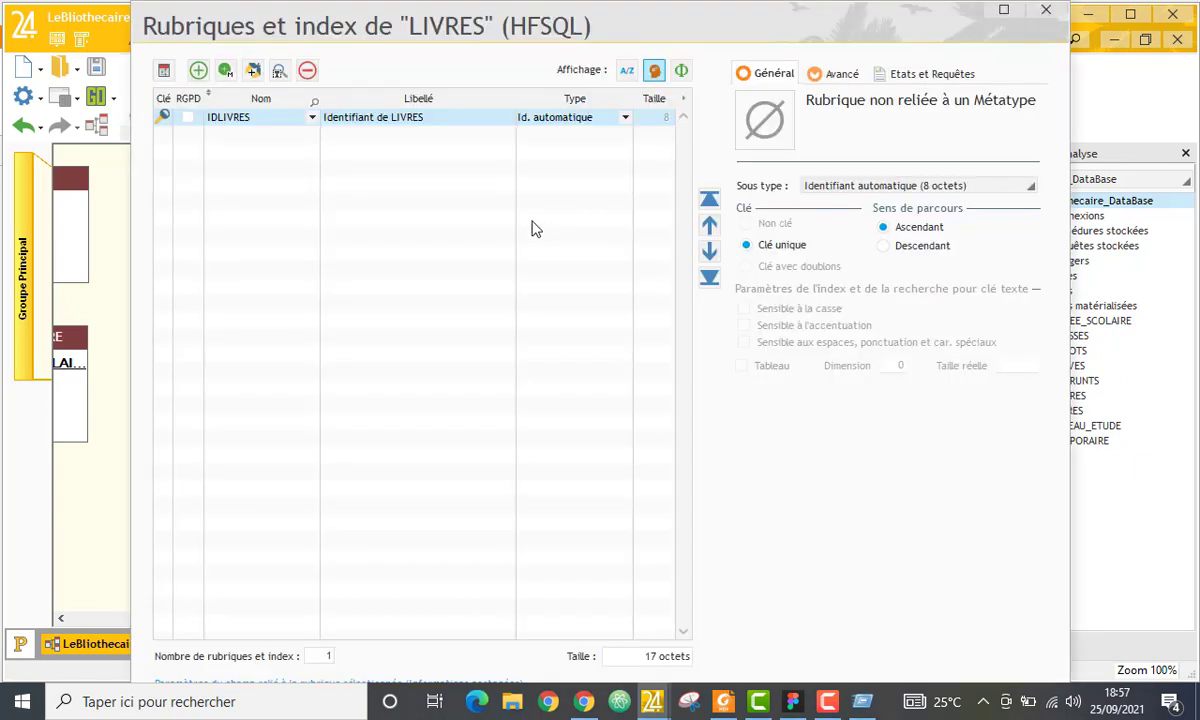
click(228, 147)
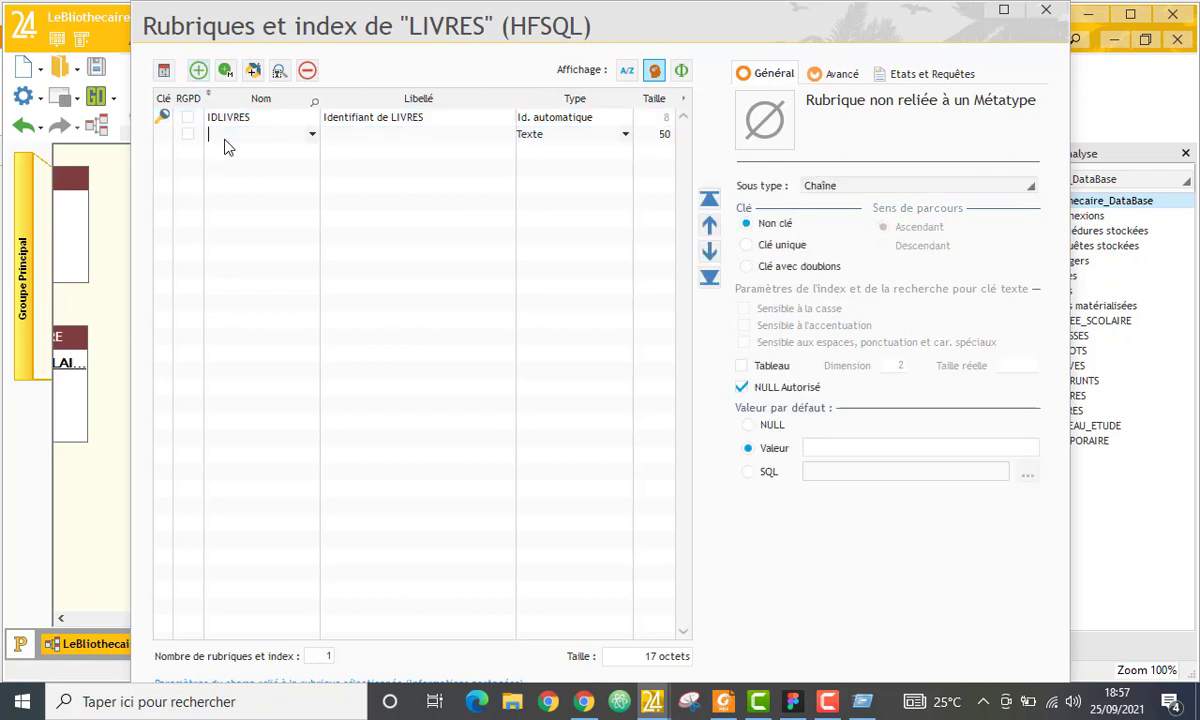
text(Co)
key(Tab)
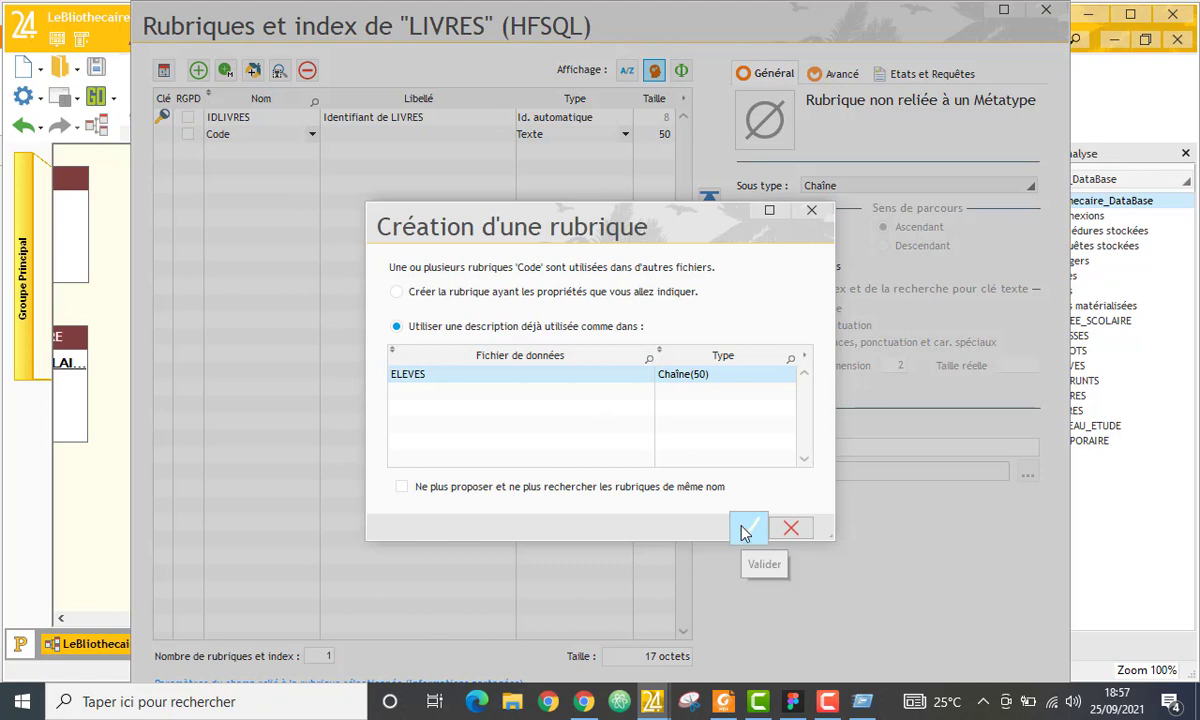
click(747, 529)
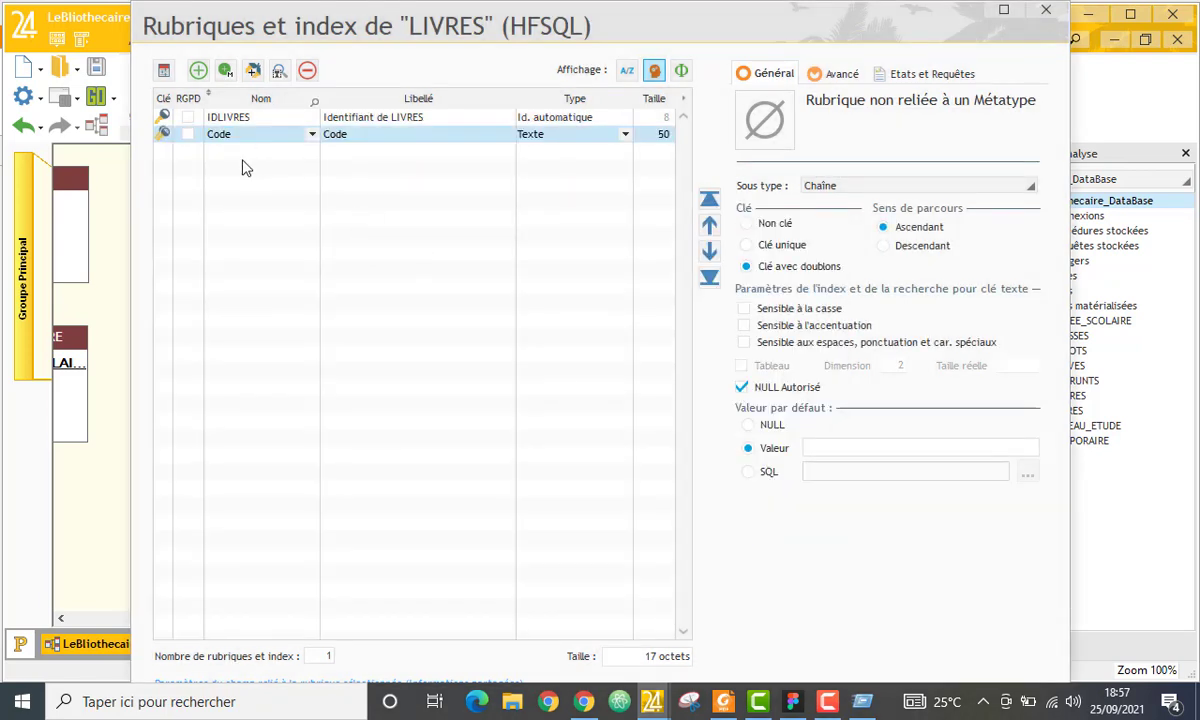
Add a text field named Titre to LIVRES and make it a key with duplicates.
click(241, 167)
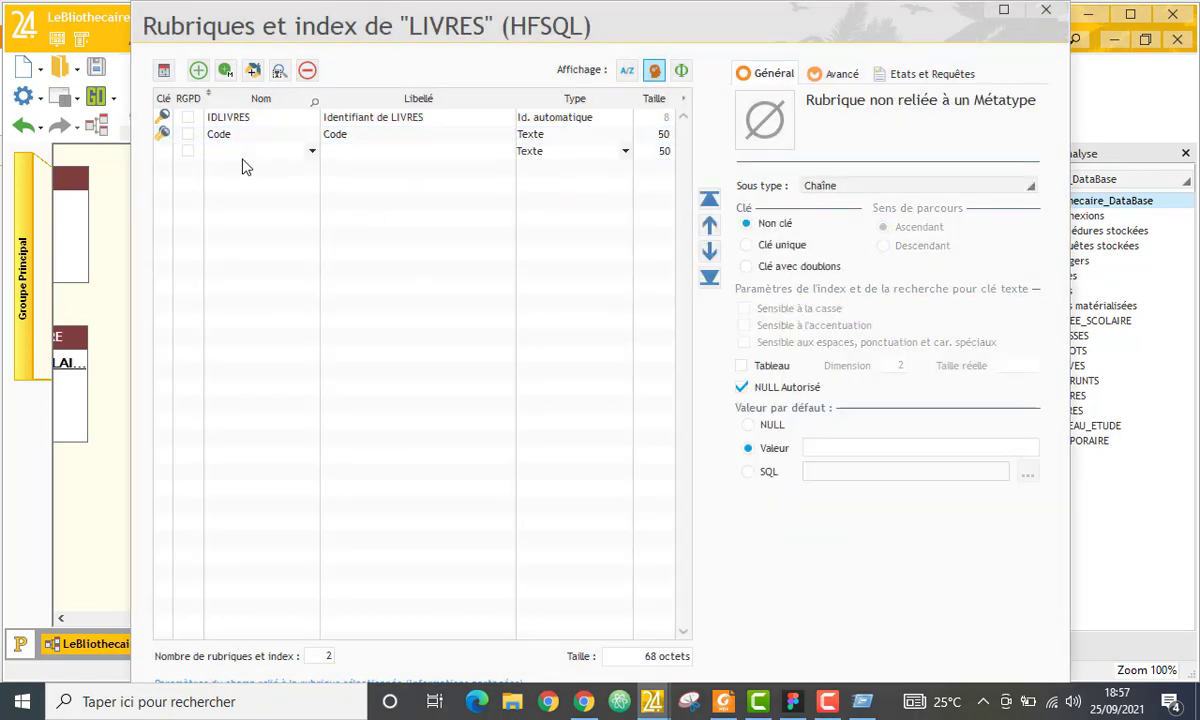
text(ti)
text(Titre)
key(Return)
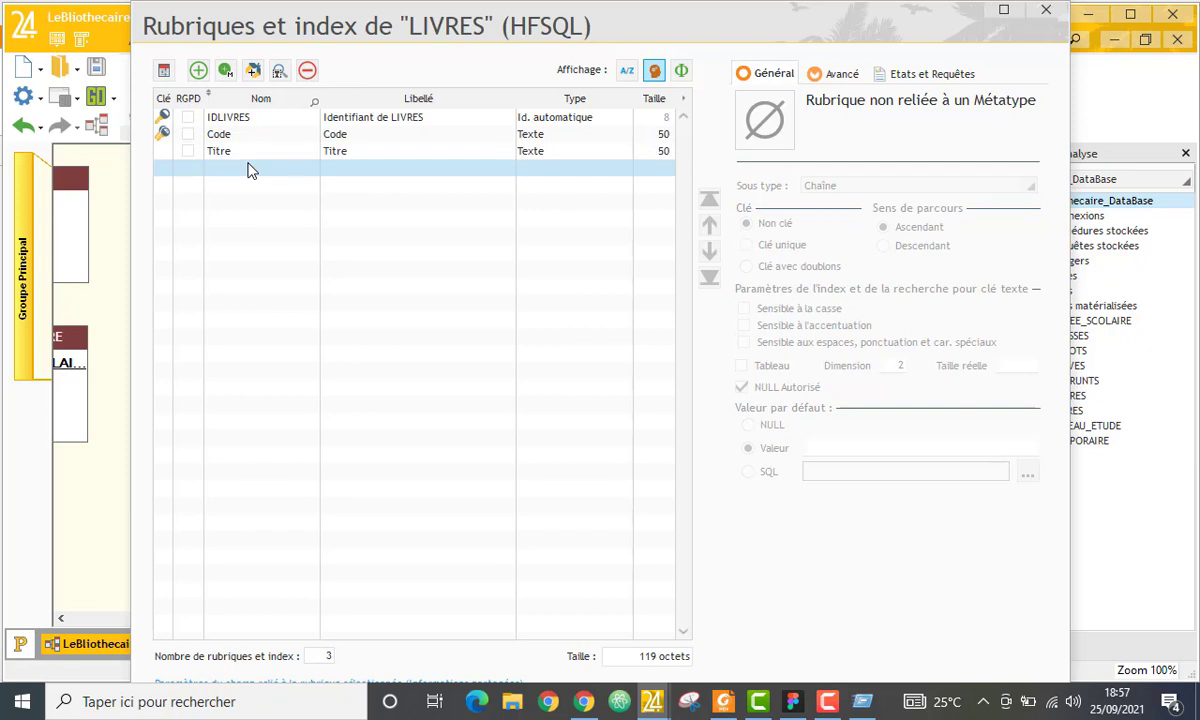
click(437, 152)
click(760, 266)
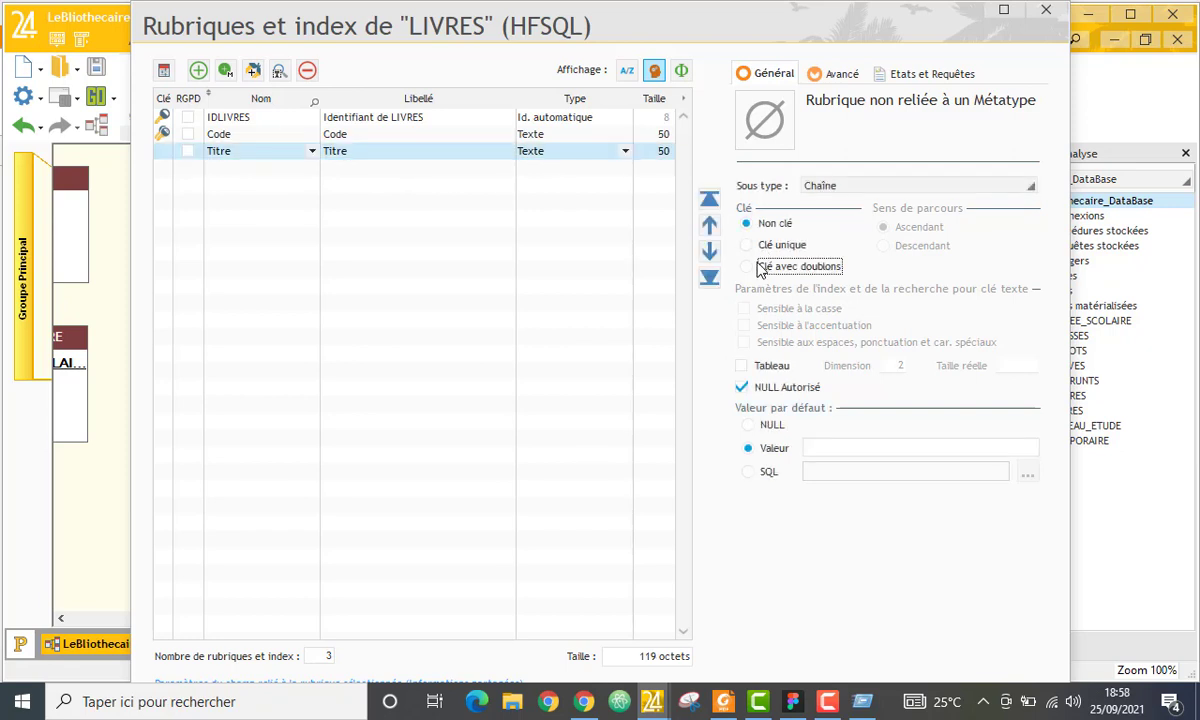
Add a text field named Auteur to LIVRES and make it a key with duplicates.
click(262, 170)
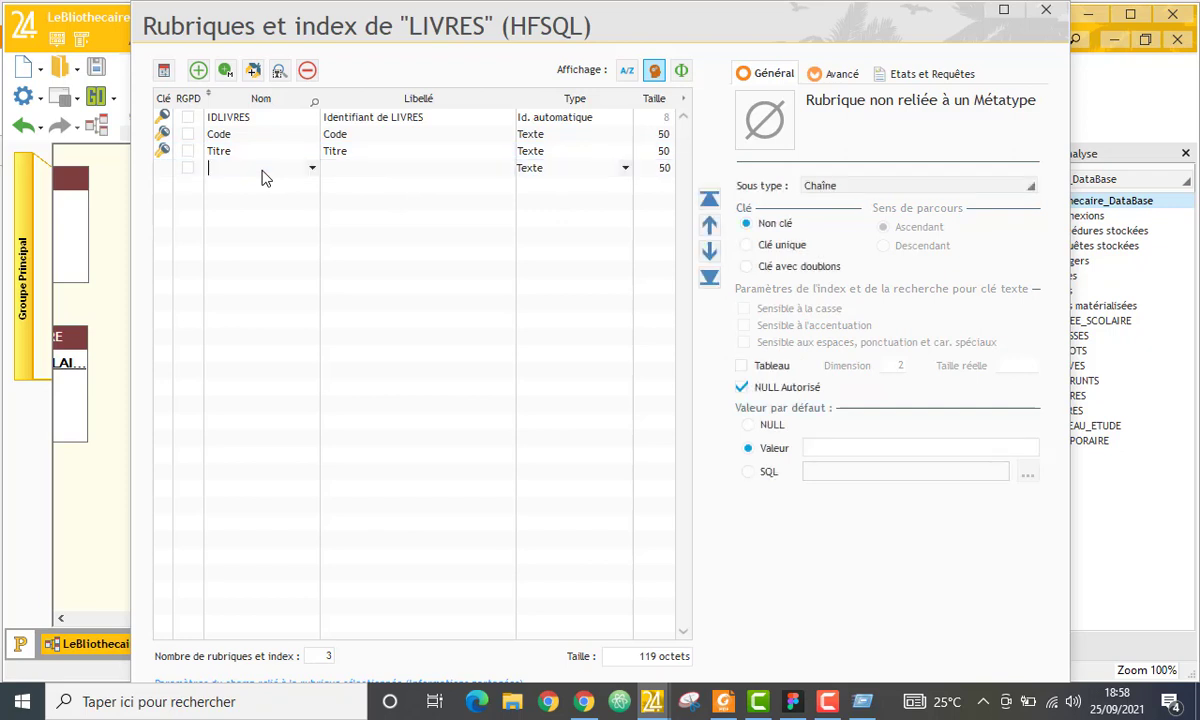
text(Auteur)
key(Return)
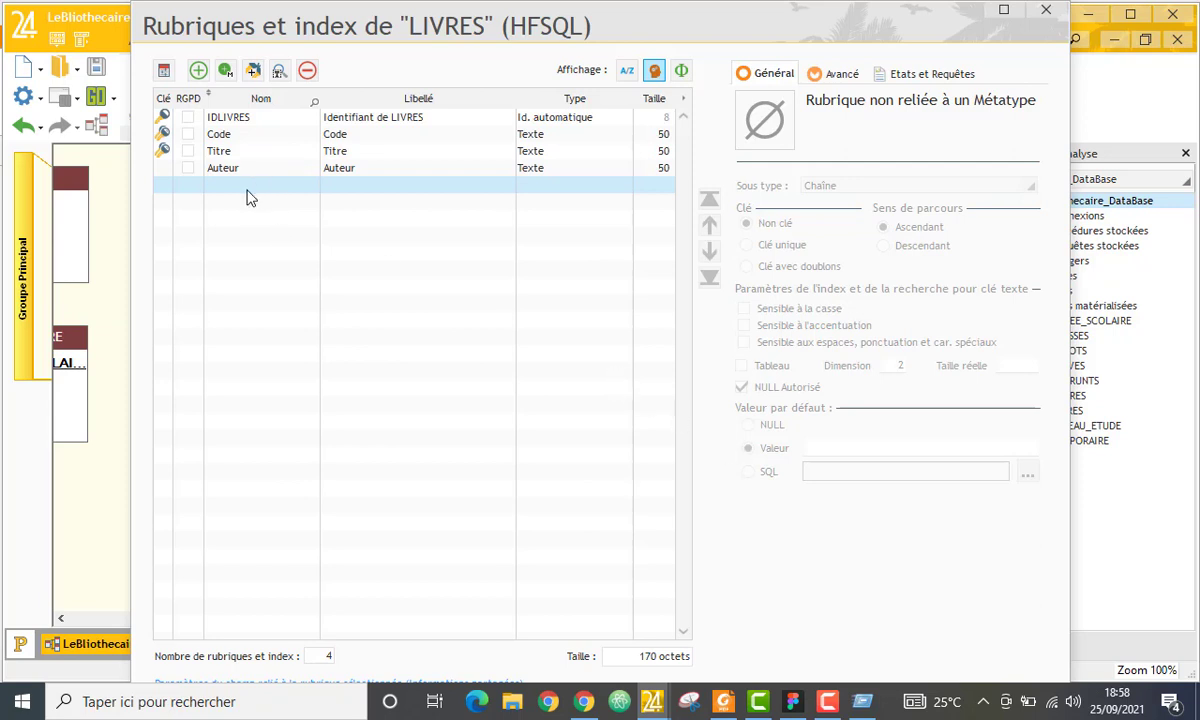
click(392, 170)
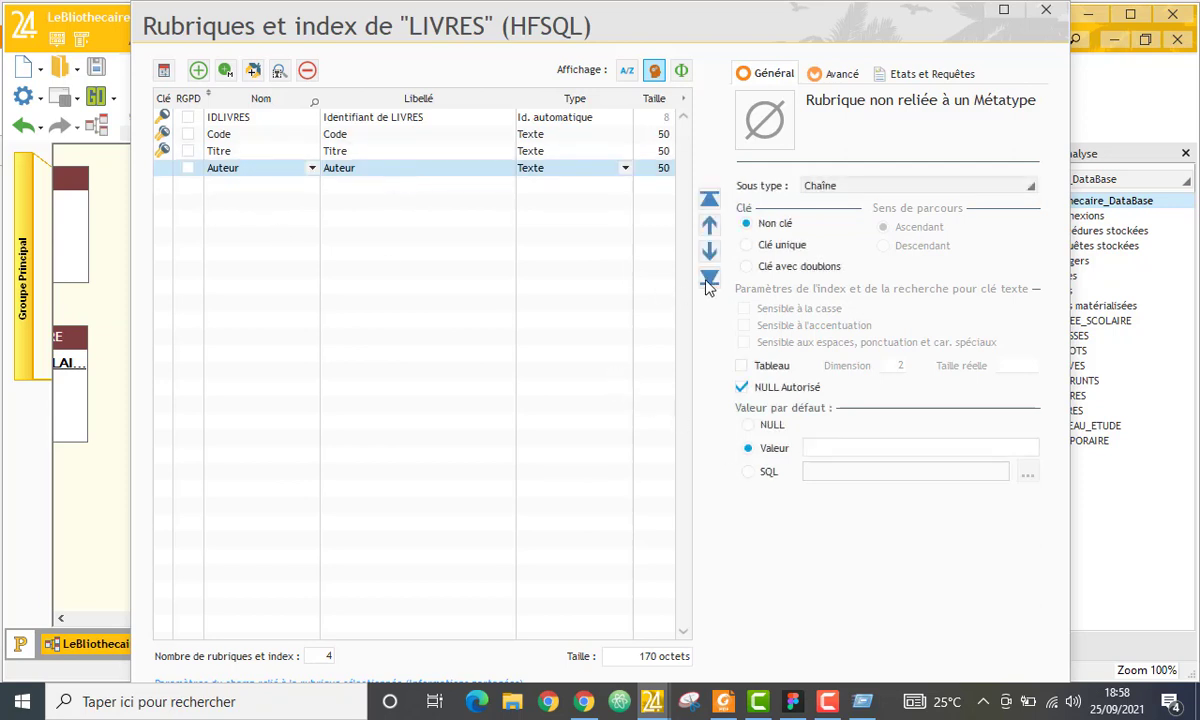
click(772, 268)
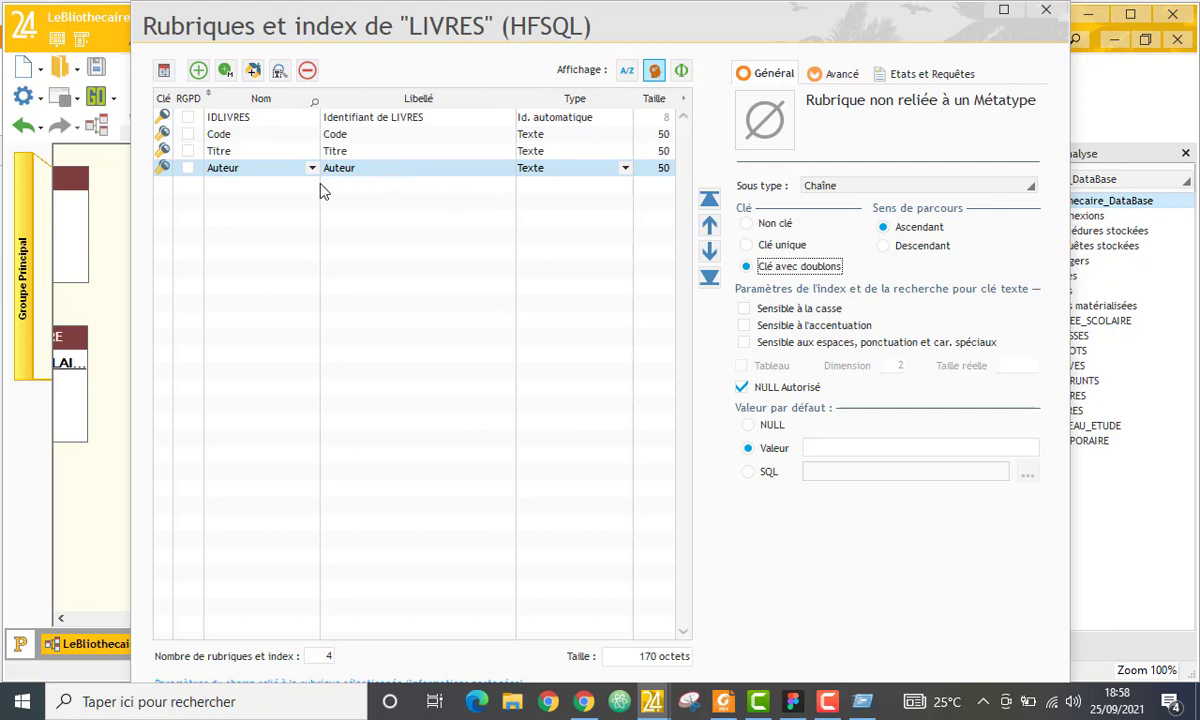
Add a Date field to the LIVRES file, reusing the description already used in the ELEVES file.
click(280, 201)
text(Date)
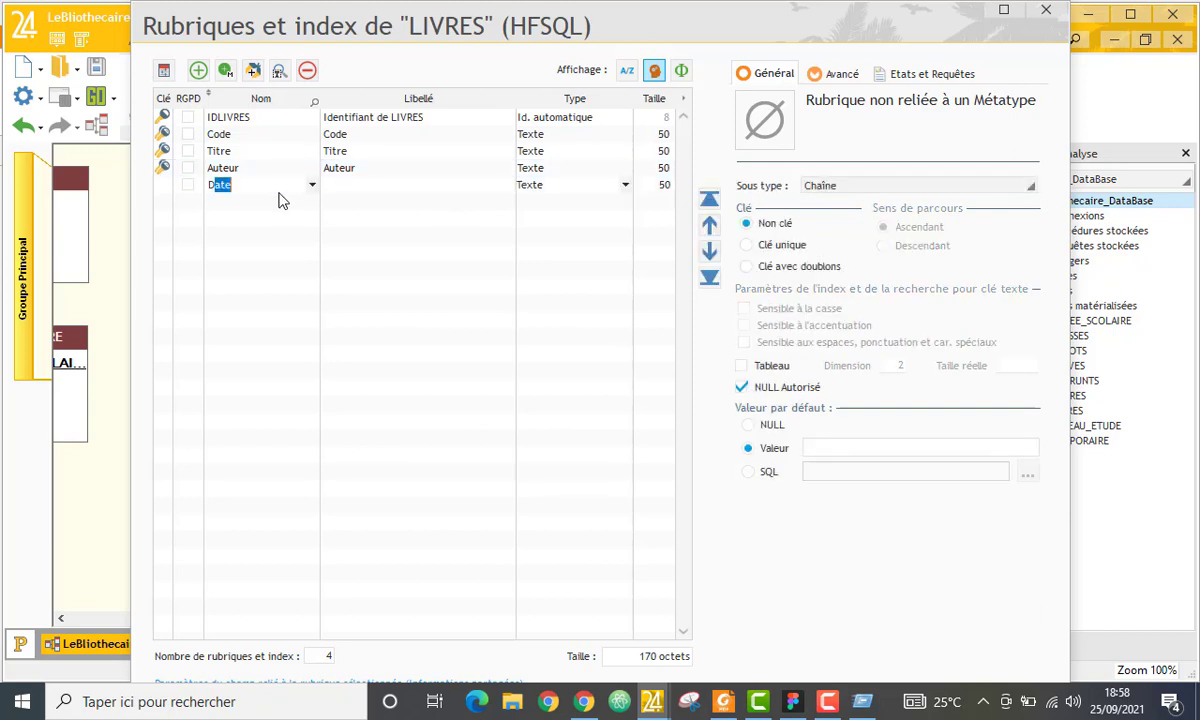
click(413, 201)
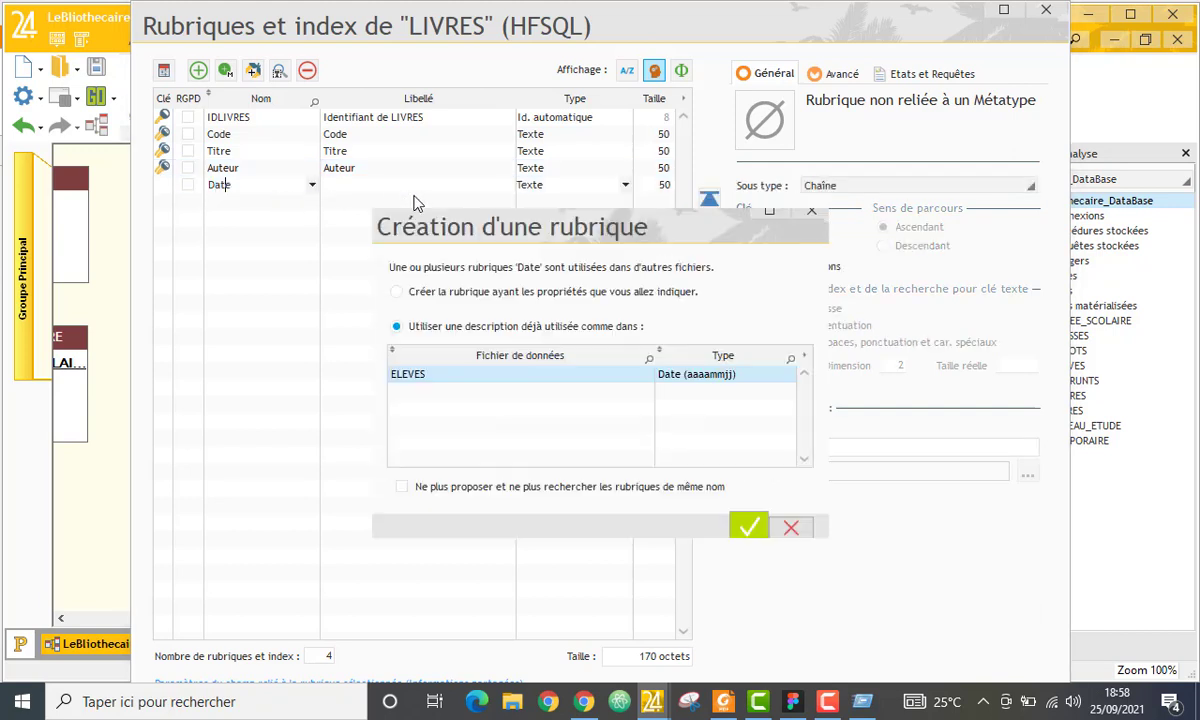
click(749, 529)
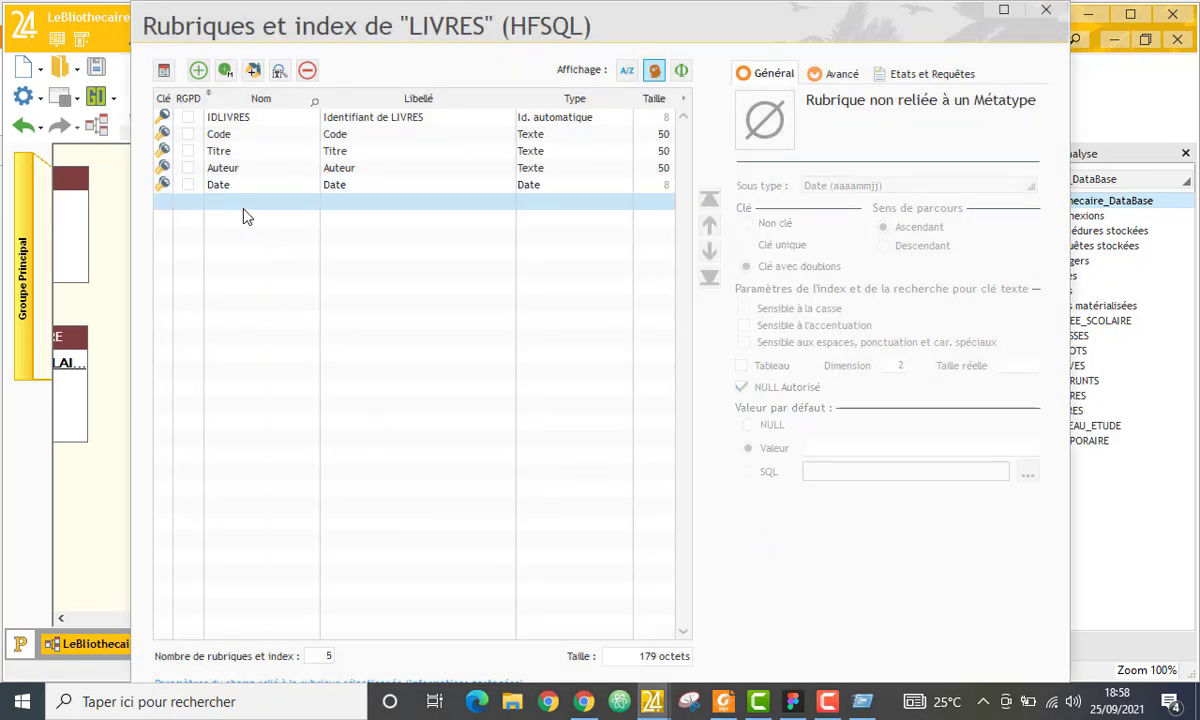
Add a Heure field to the LIVRES file, reusing the description already used in the ELEVES file.
click(244, 203)
text(Heure)
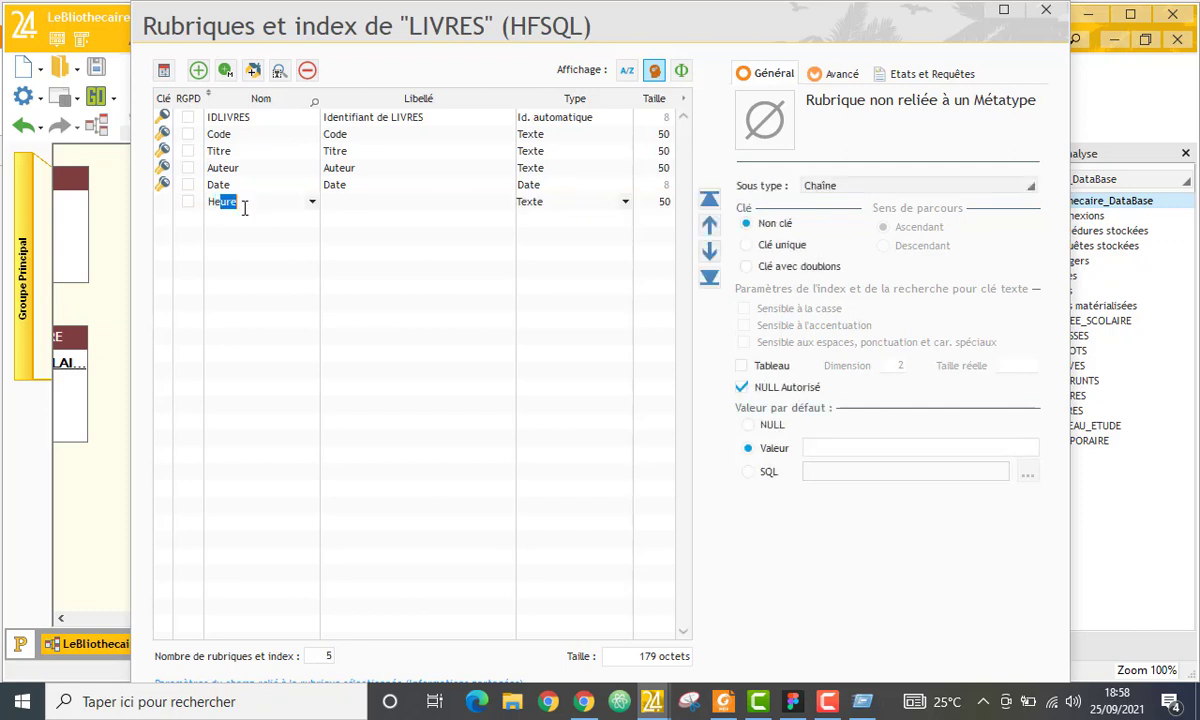
click(397, 268)
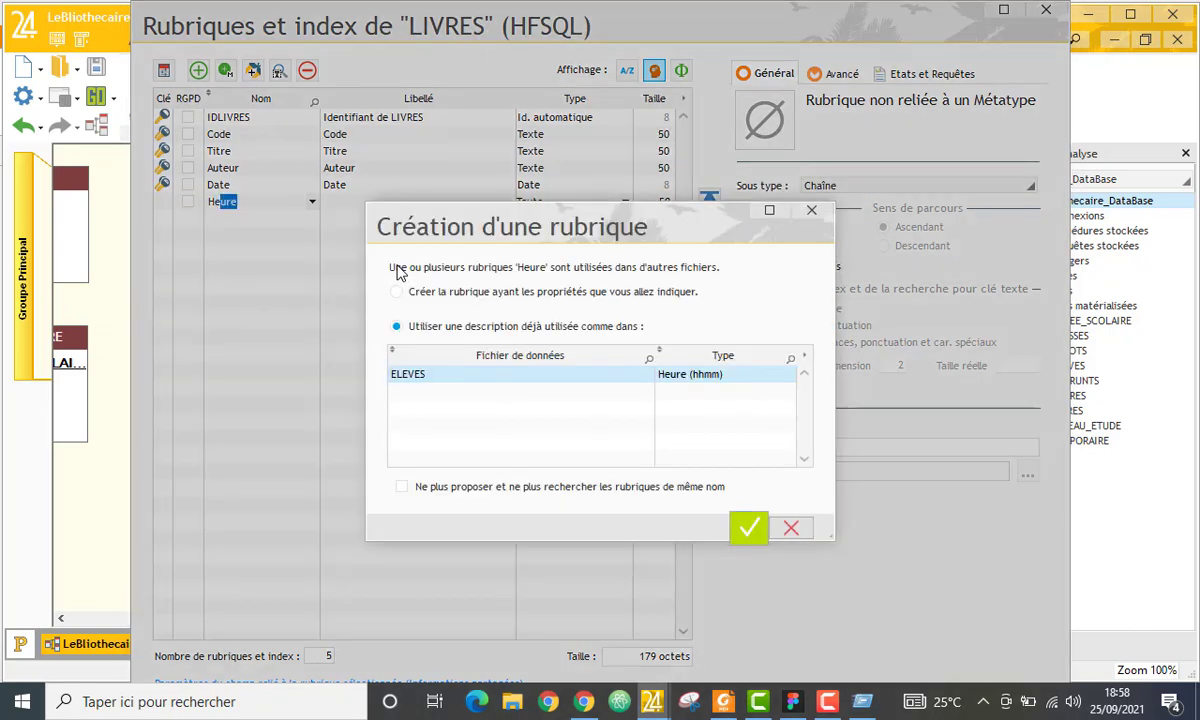
click(751, 528)
key(Return)
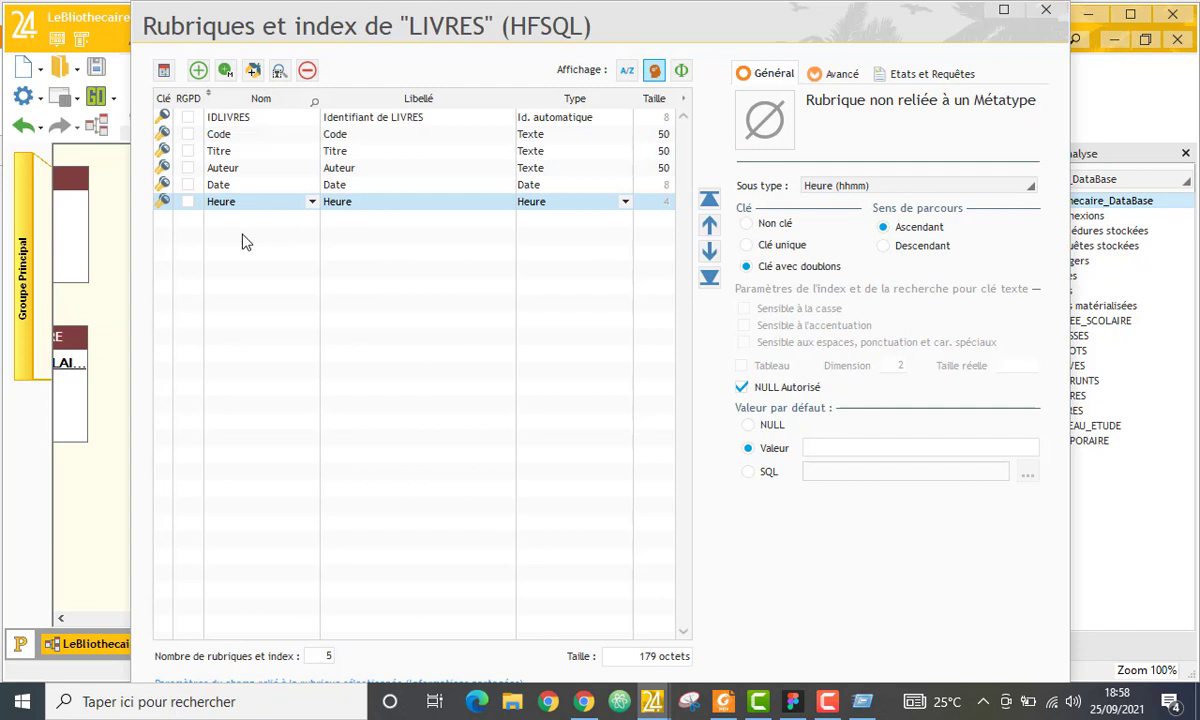
Add an anneescolaire field to LIVRES with the description from ANNEE_SCOLAIRE, set as a key with duplicates, and validate the file's fields.
click(228, 222)
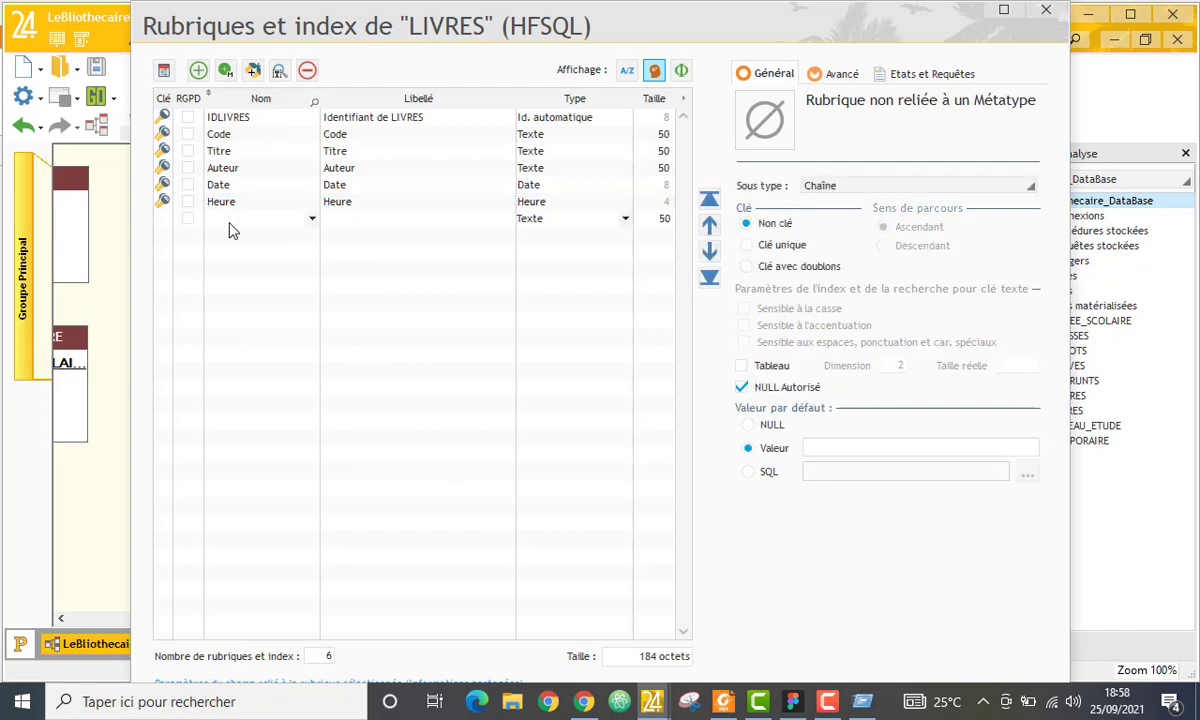
text(an)
key(Return)
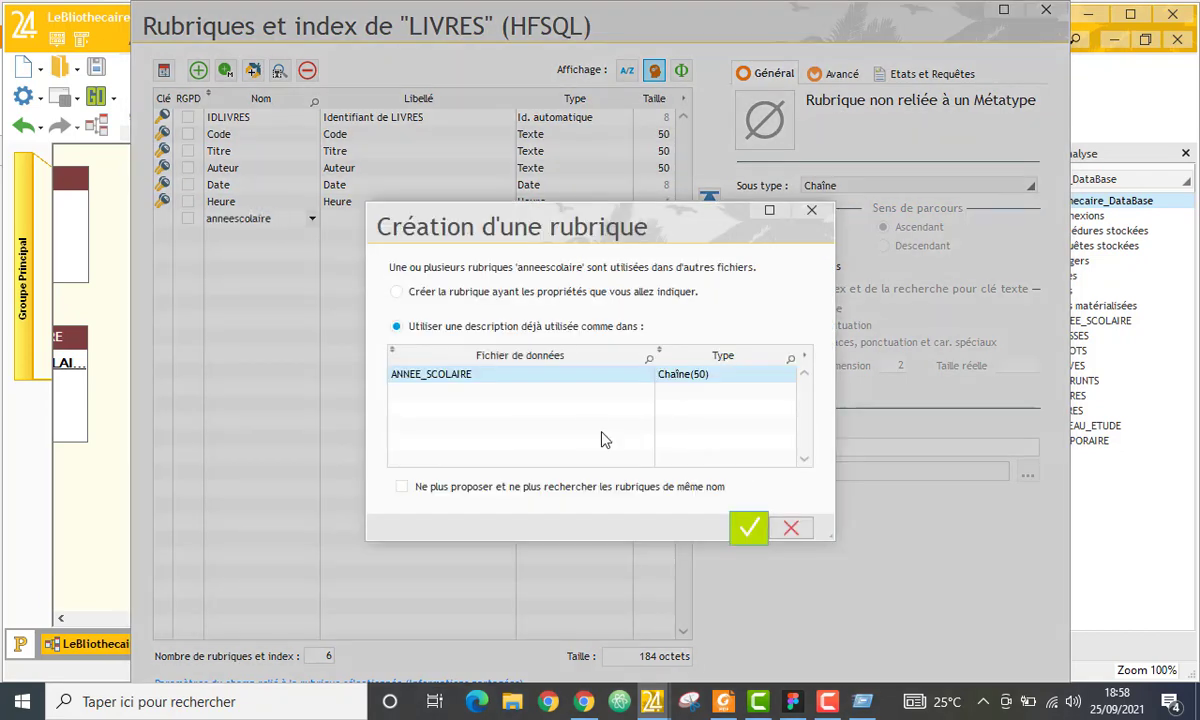
click(747, 527)
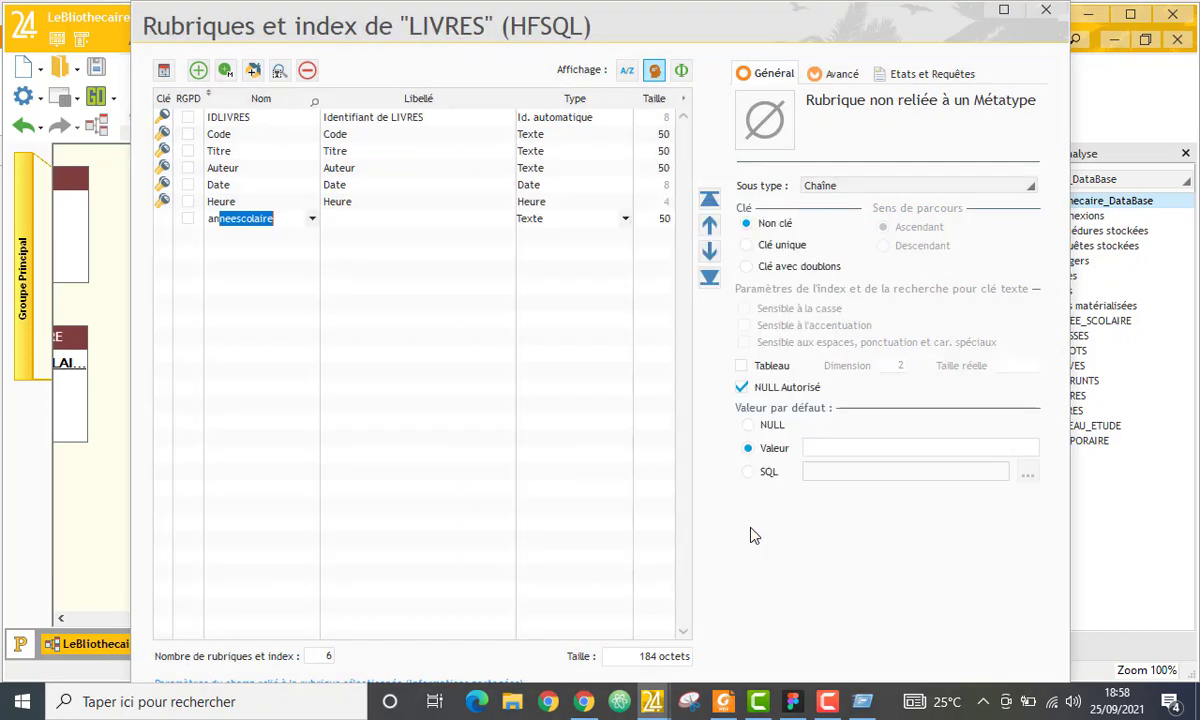
click(767, 276)
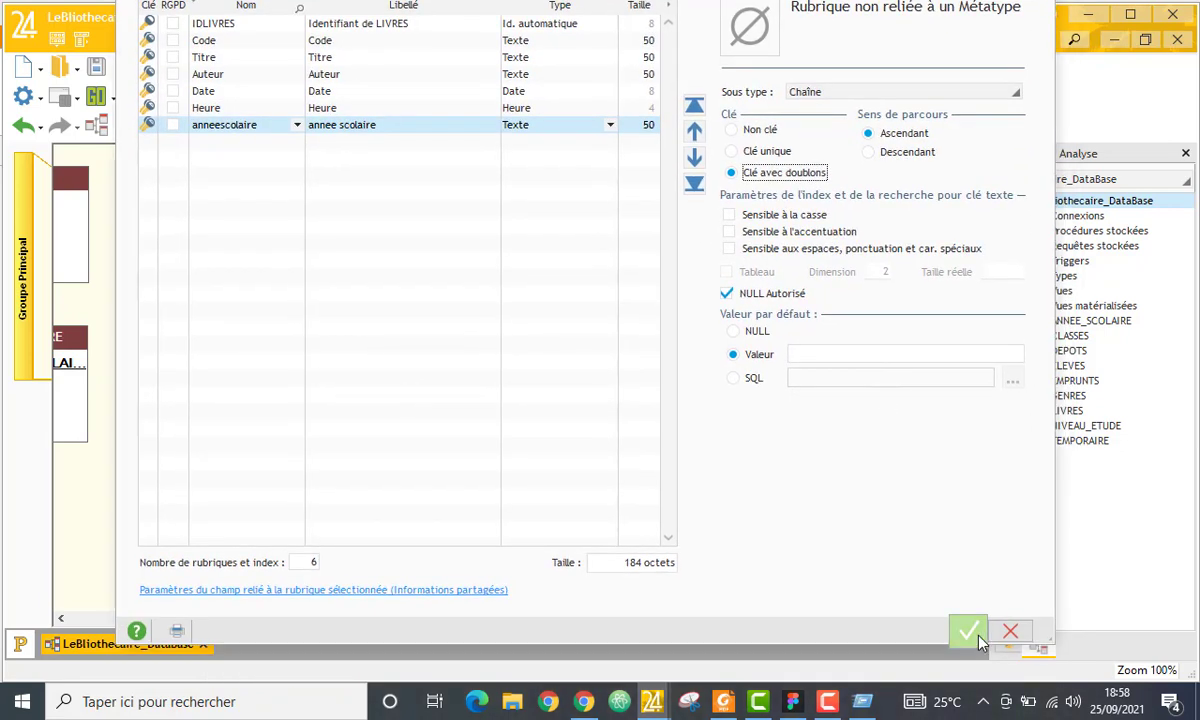
click(967, 634)
Select the GENRES file in the analysis diagram.
drag(720, 622, 907, 614)
click(873, 197)
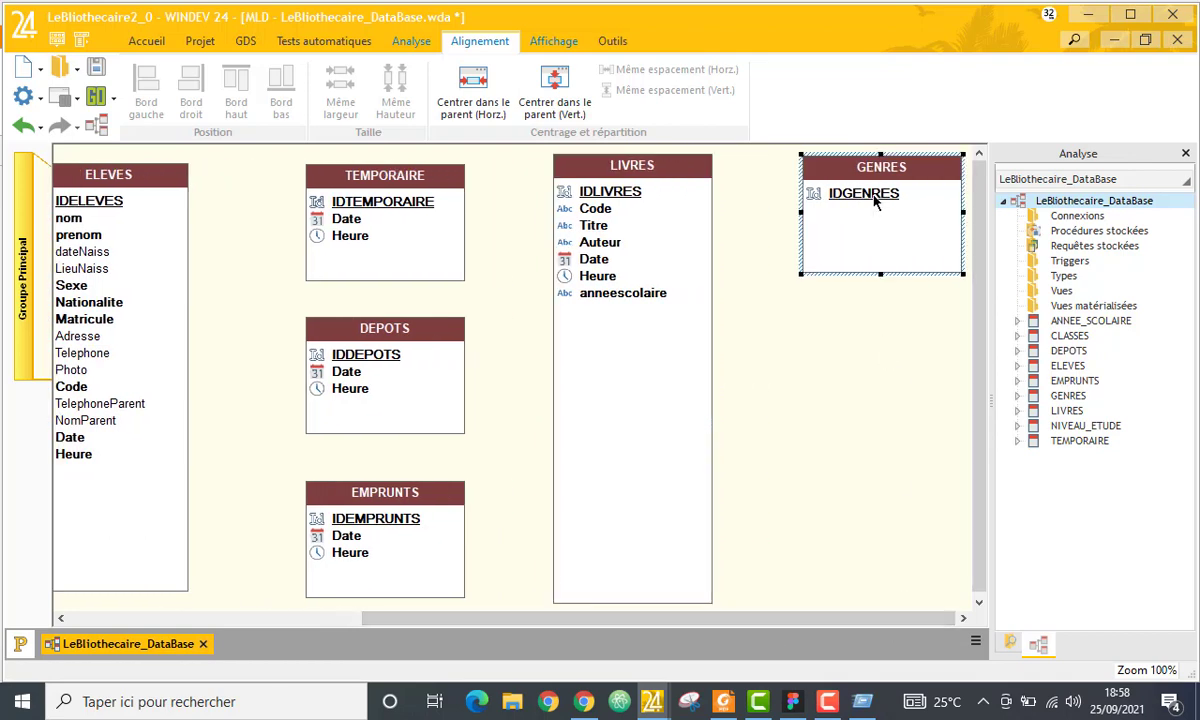